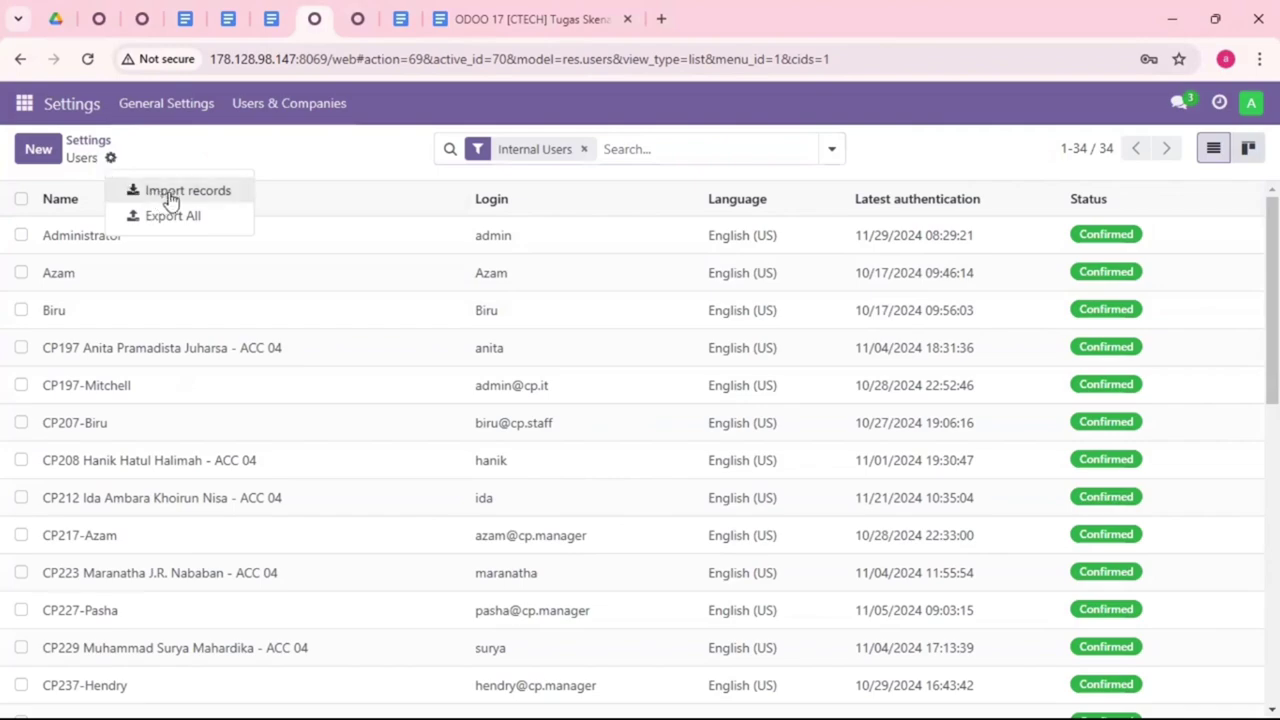
# Step: Import the users from the Data User Manufacture file after a successful test
pyautogui.click(186, 193)
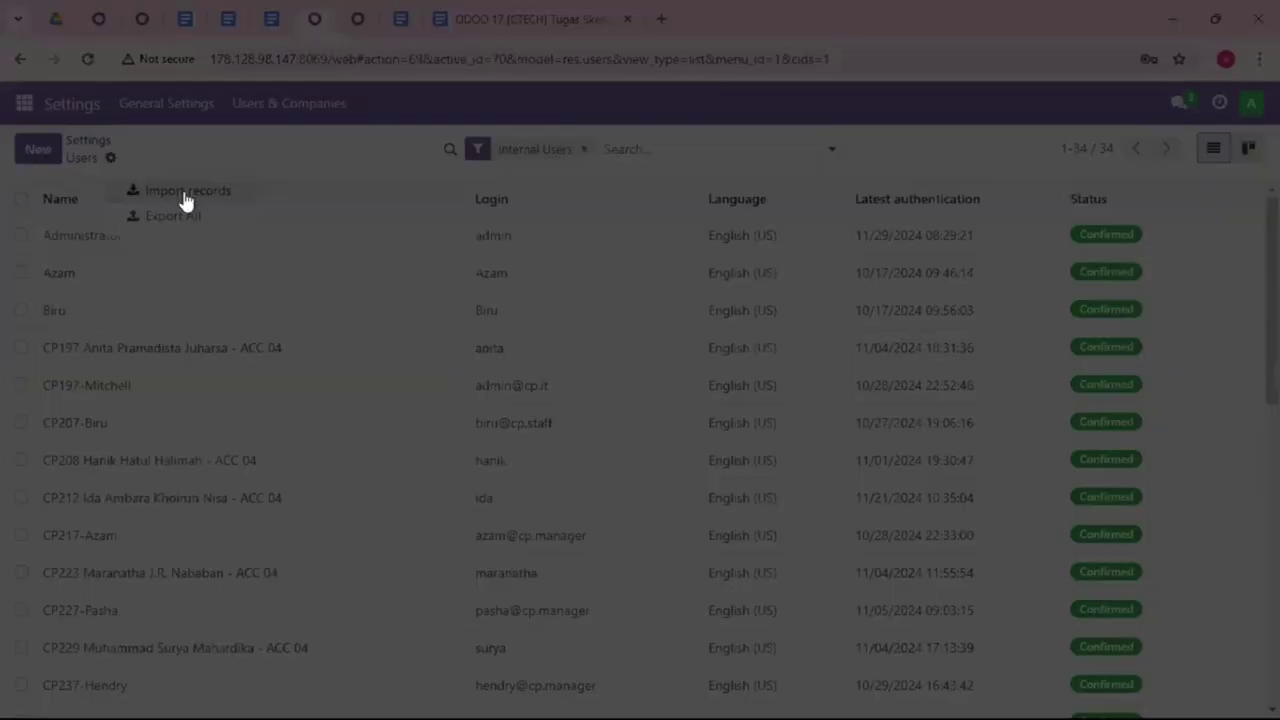
pyautogui.click(70, 156)
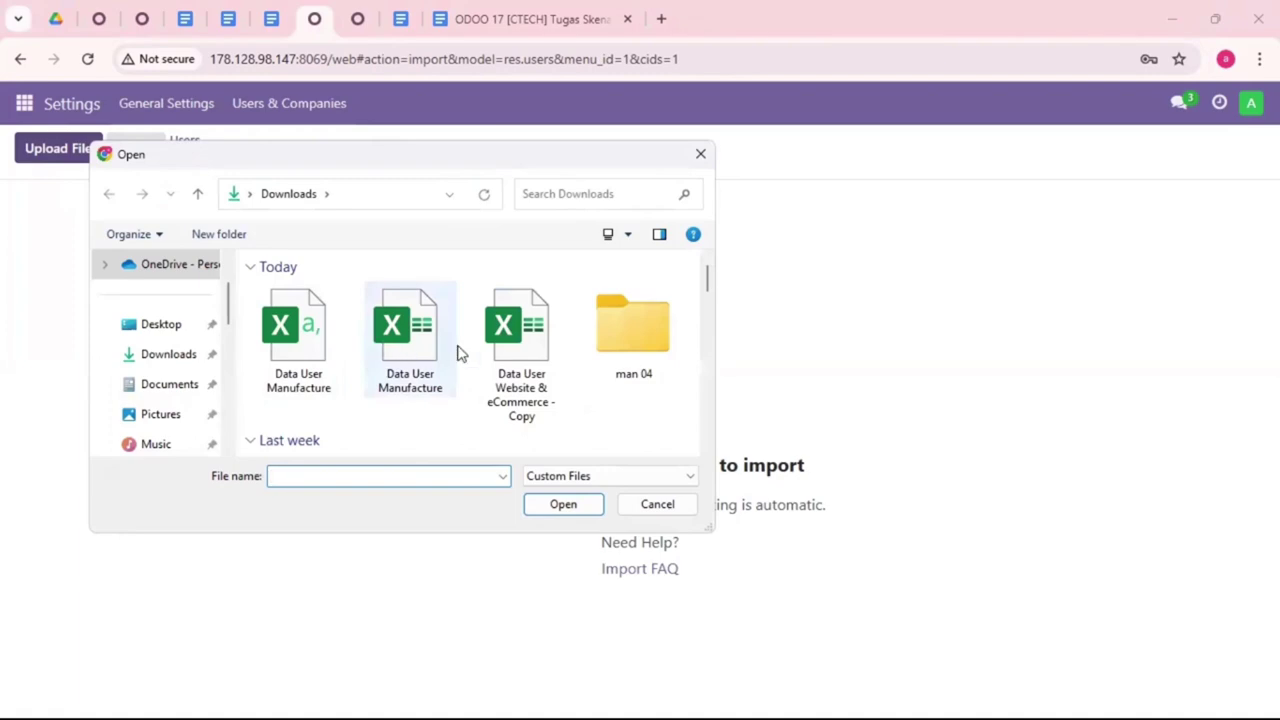
pyautogui.click(288, 340)
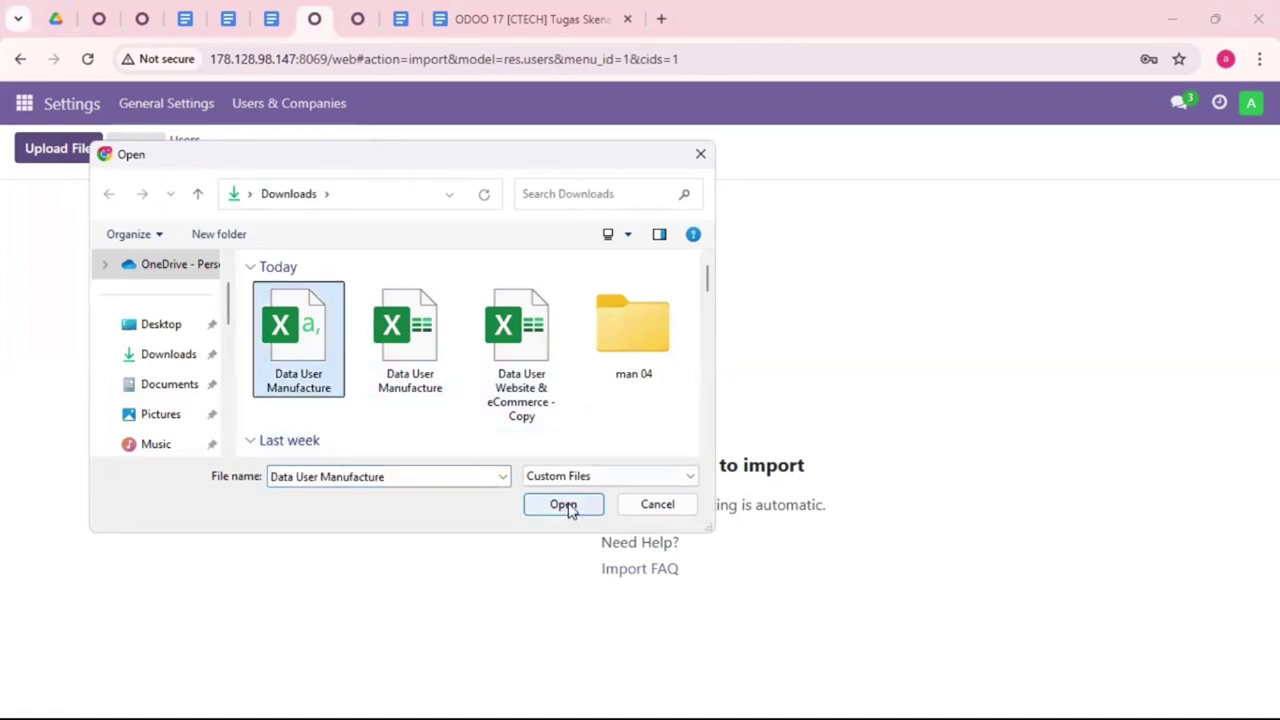
pyautogui.click(563, 505)
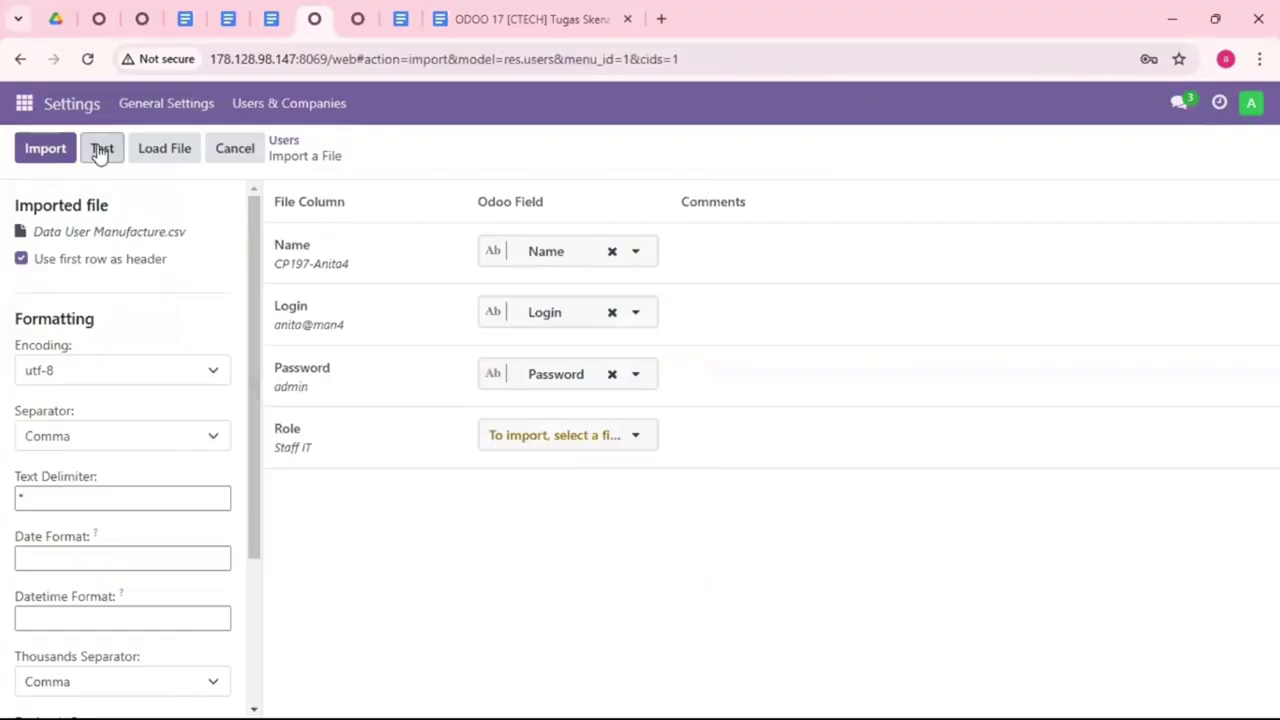
pyautogui.click(101, 152)
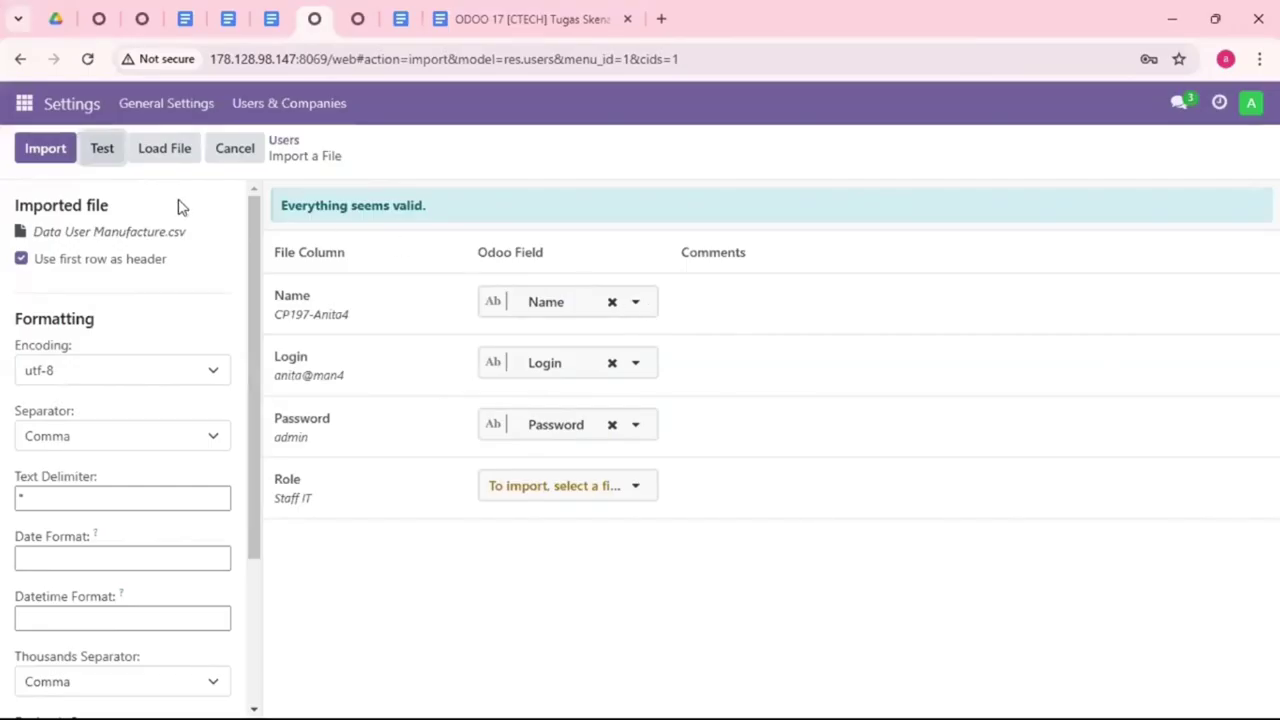
pyautogui.click(52, 160)
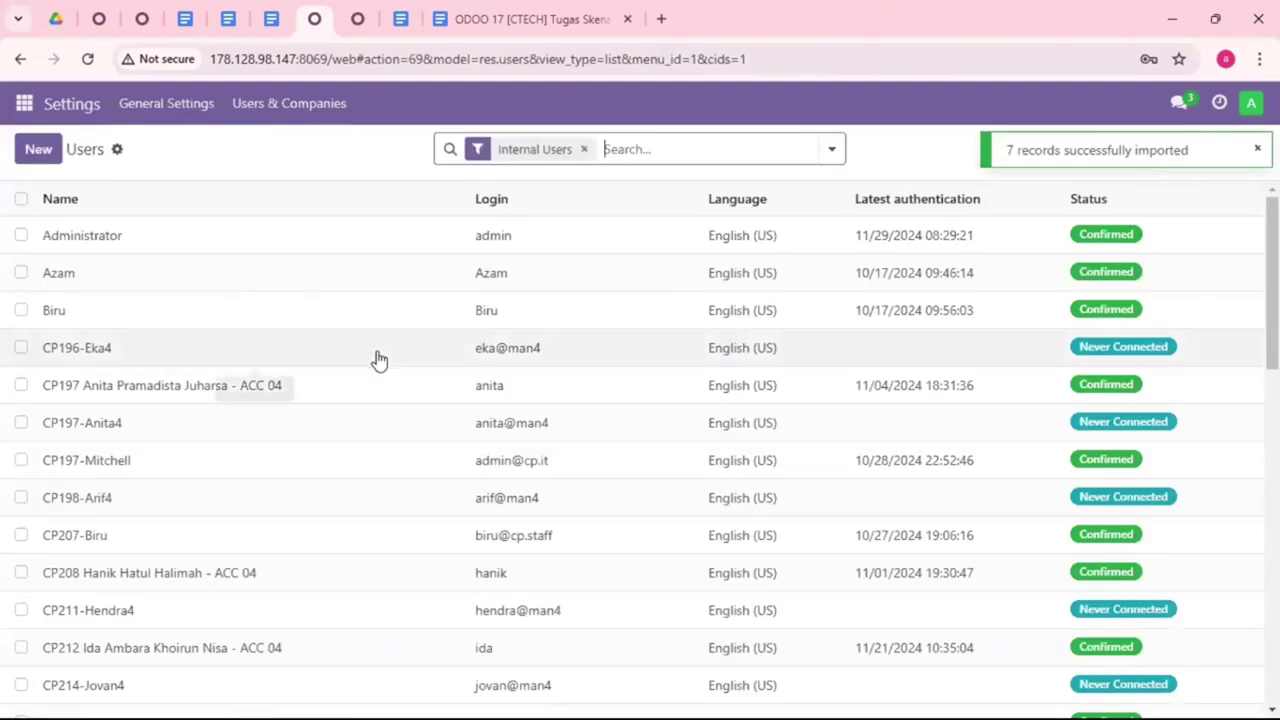
# Step: Filter the users list by 'man4' to show the seven imported users
pyautogui.click(615, 149)
pyautogui.write('man4')
pyautogui.press('Return')
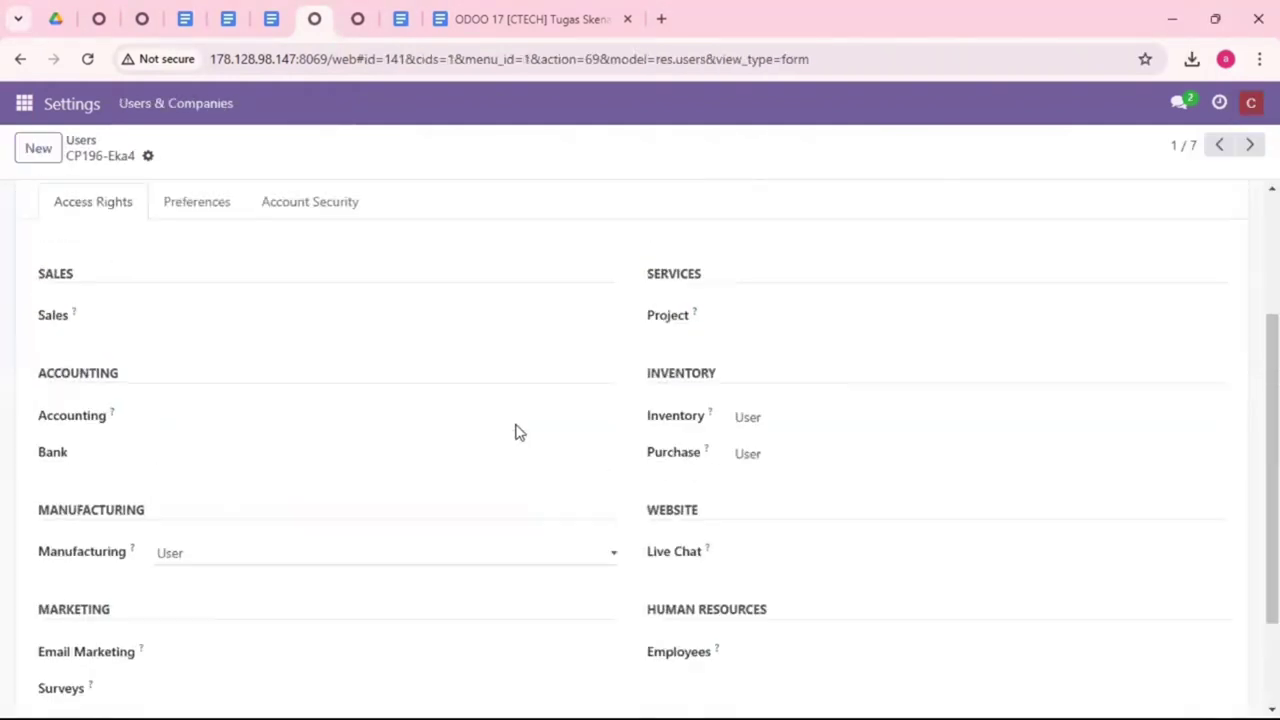
# Step: Review the access rights of the first three man4 users
pyautogui.scroll(3, 517, 432)
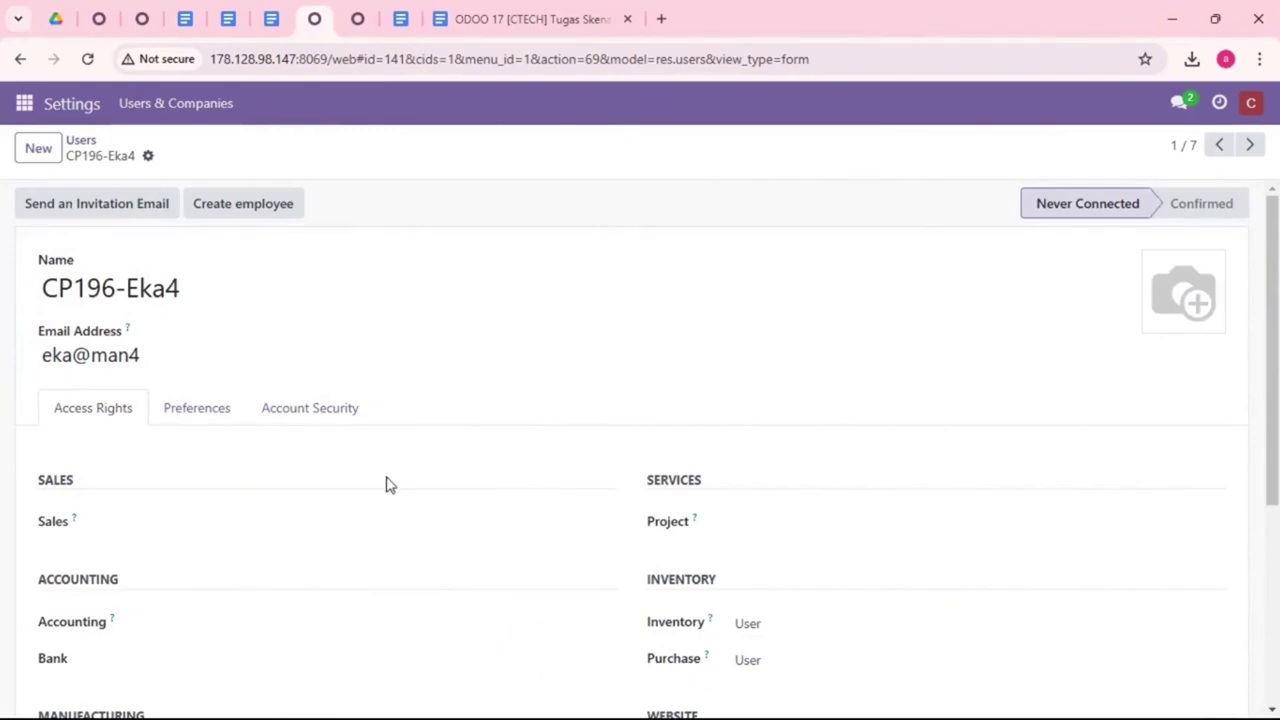
pyautogui.scroll(-3, 388, 483)
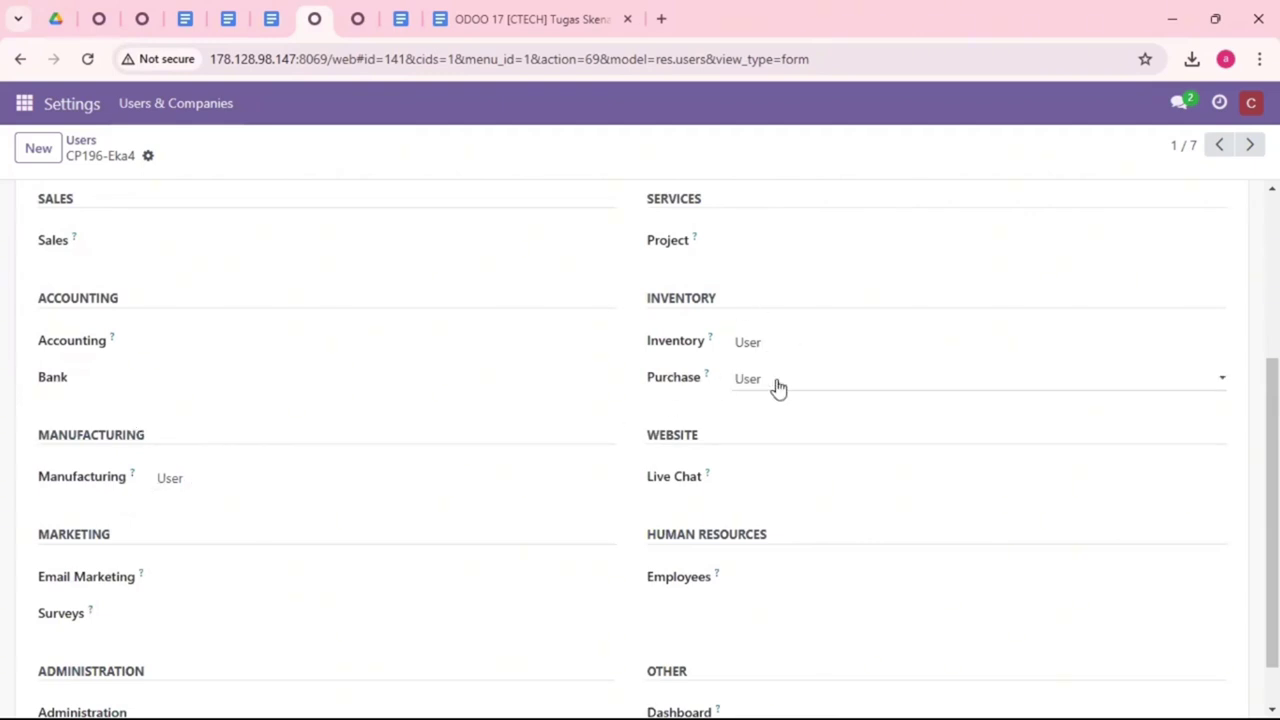
pyautogui.scroll(2, 783, 412)
pyautogui.scroll(-1, 783, 434)
pyautogui.scroll(1, 783, 440)
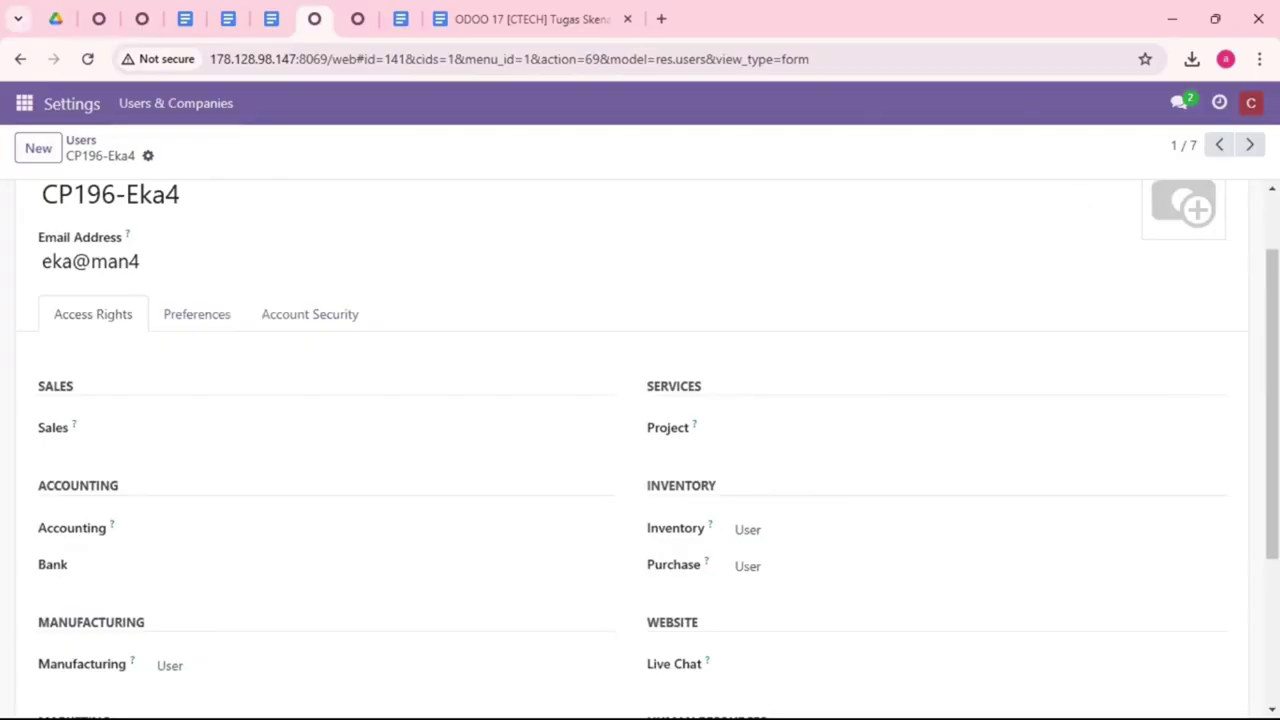
pyautogui.click(1249, 144)
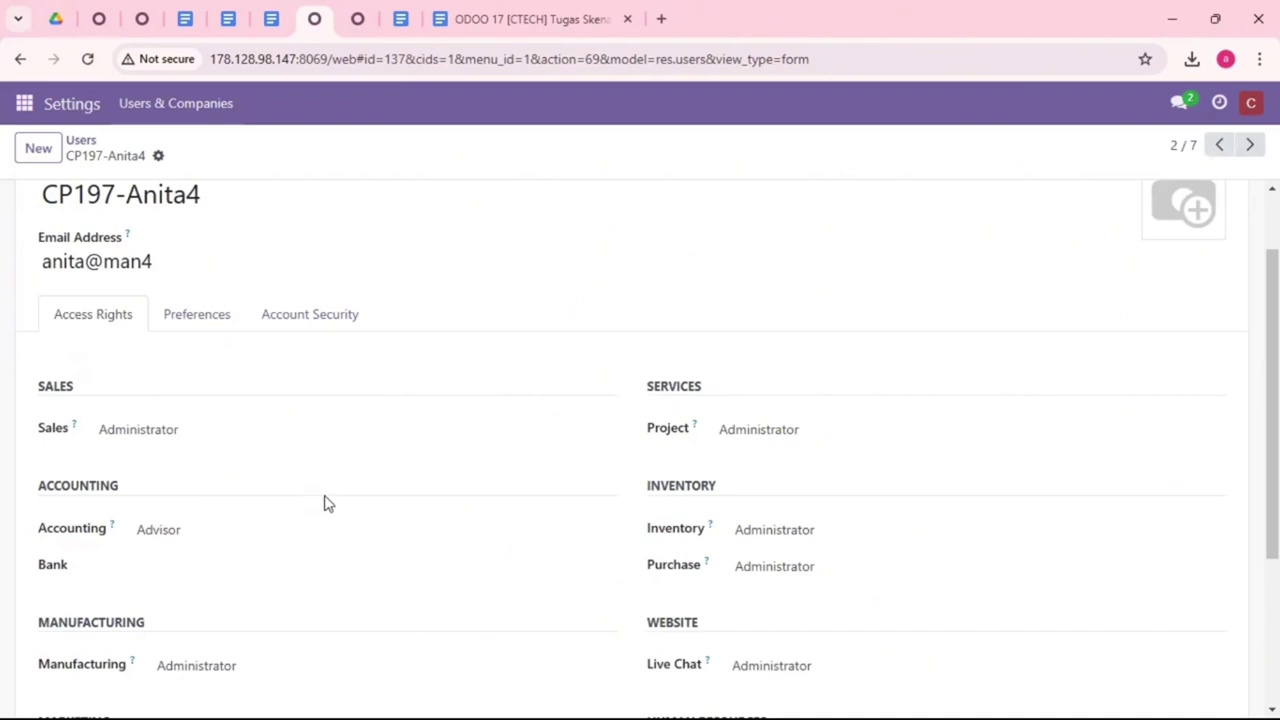
pyautogui.scroll(-3, 334, 515)
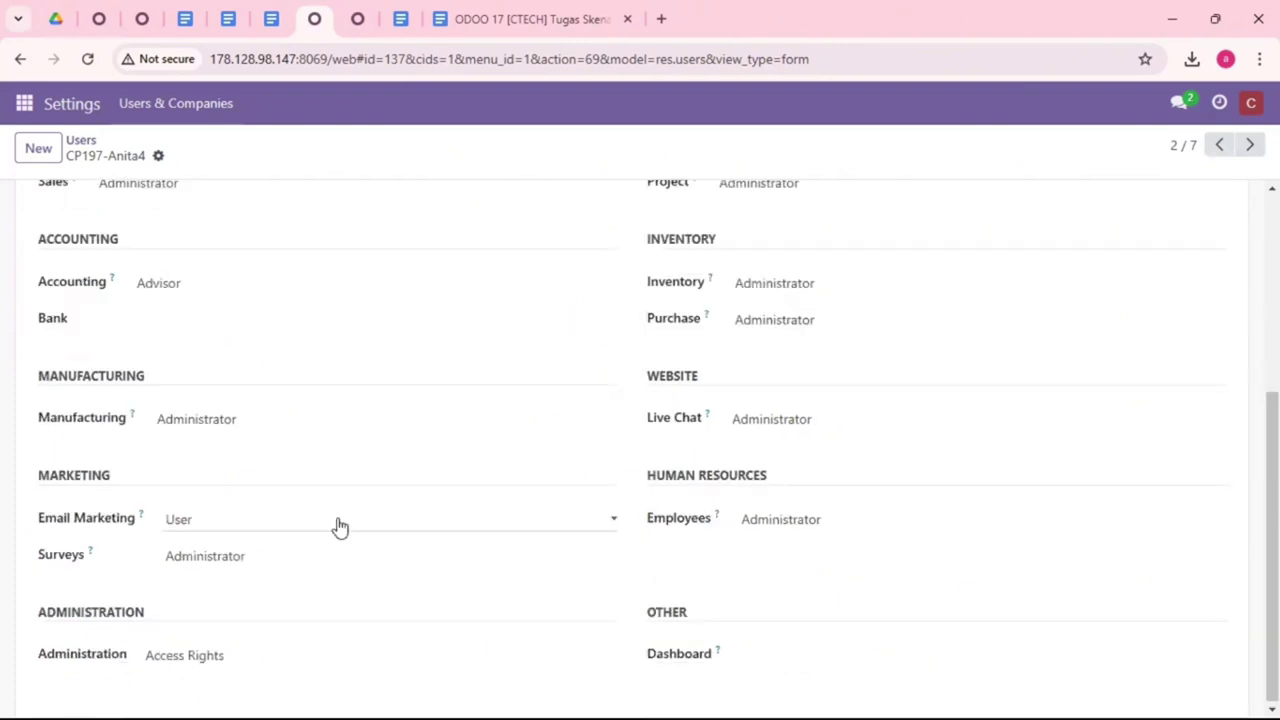
pyautogui.scroll(4, 338, 527)
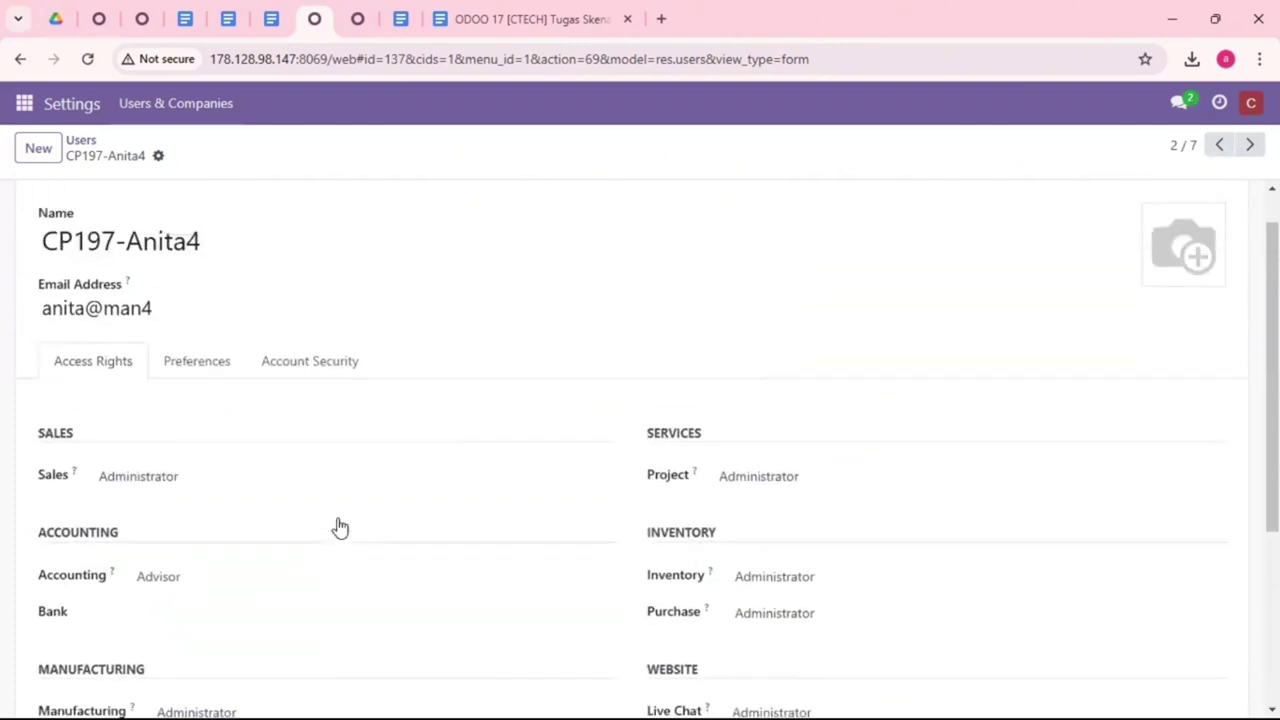
pyautogui.click(1248, 146)
# Step: Review the remaining man4 users up to the seventh, which has Manufacturing Administrator access
pyautogui.scroll(-1, 332, 434)
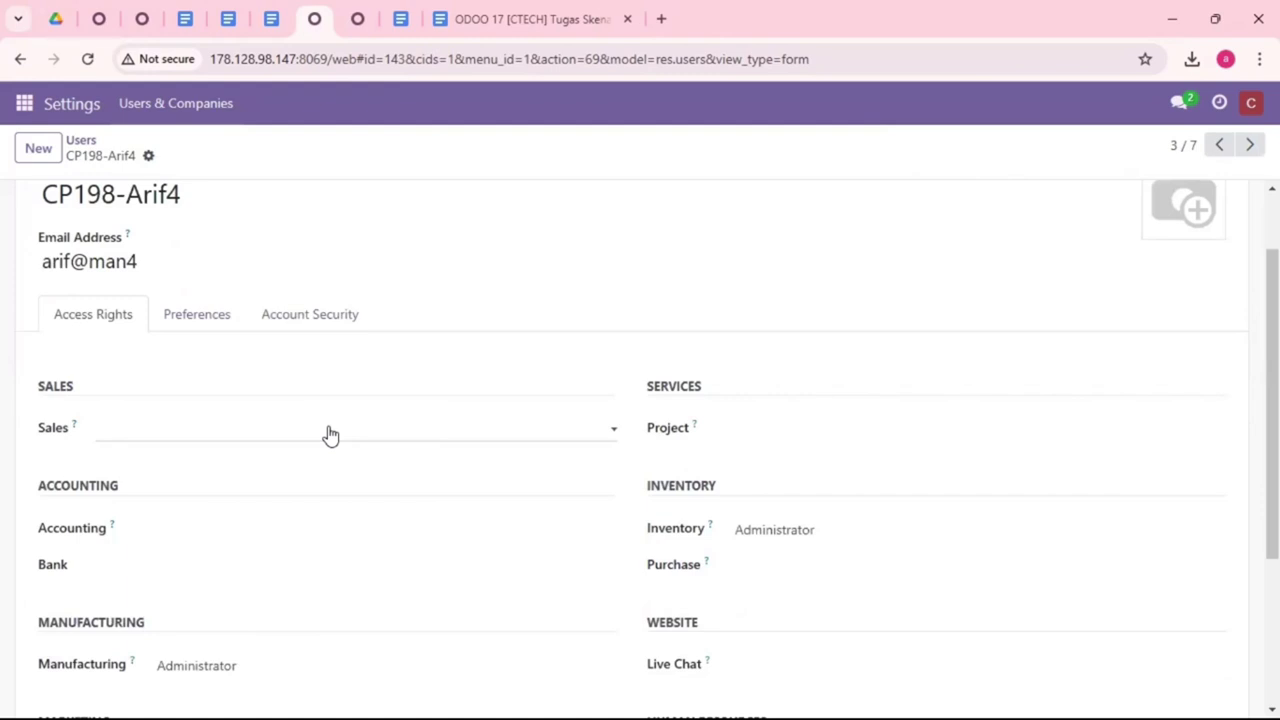
pyautogui.scroll(-2, 331, 434)
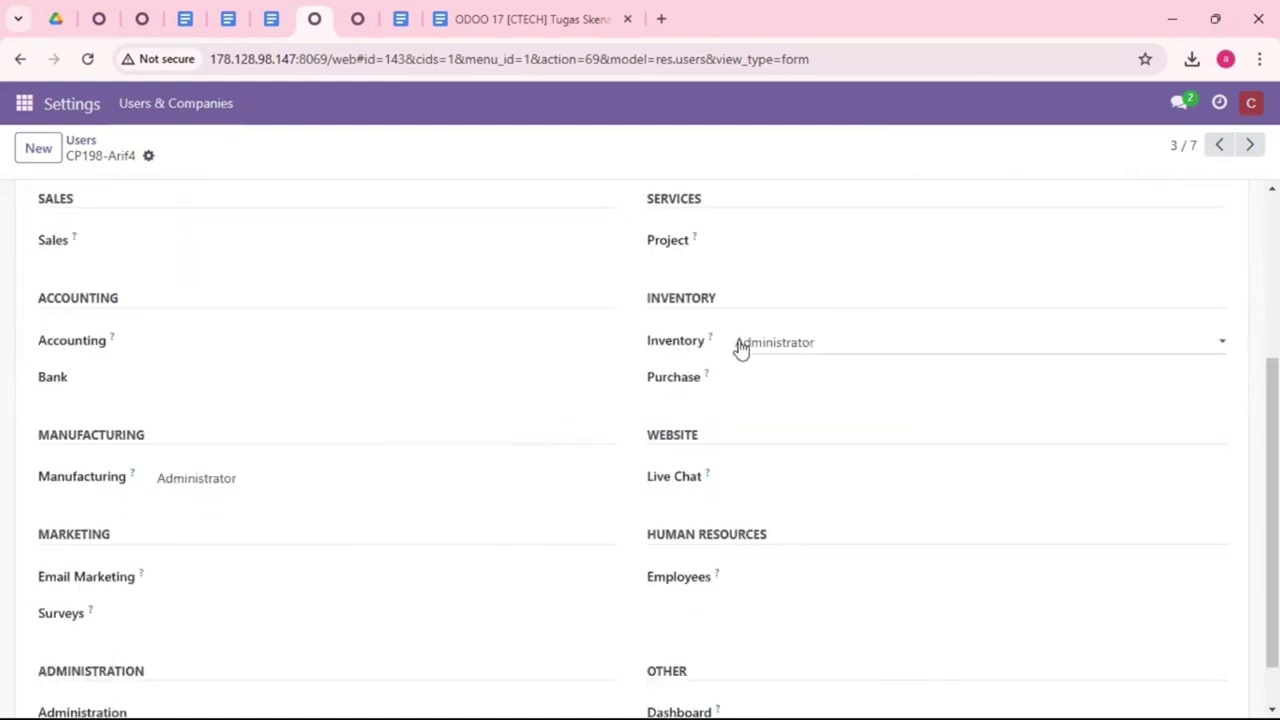
pyautogui.scroll(1, 770, 428)
pyautogui.scroll(2, 770, 428)
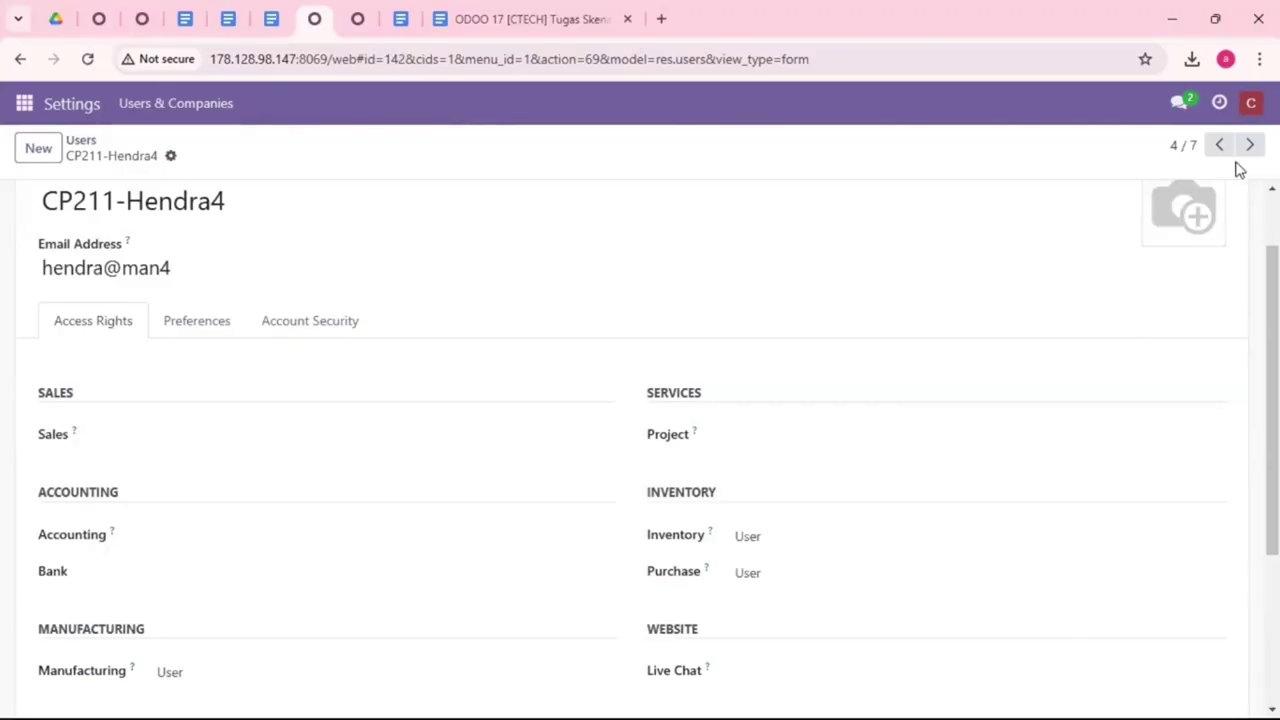
pyautogui.click(1249, 145)
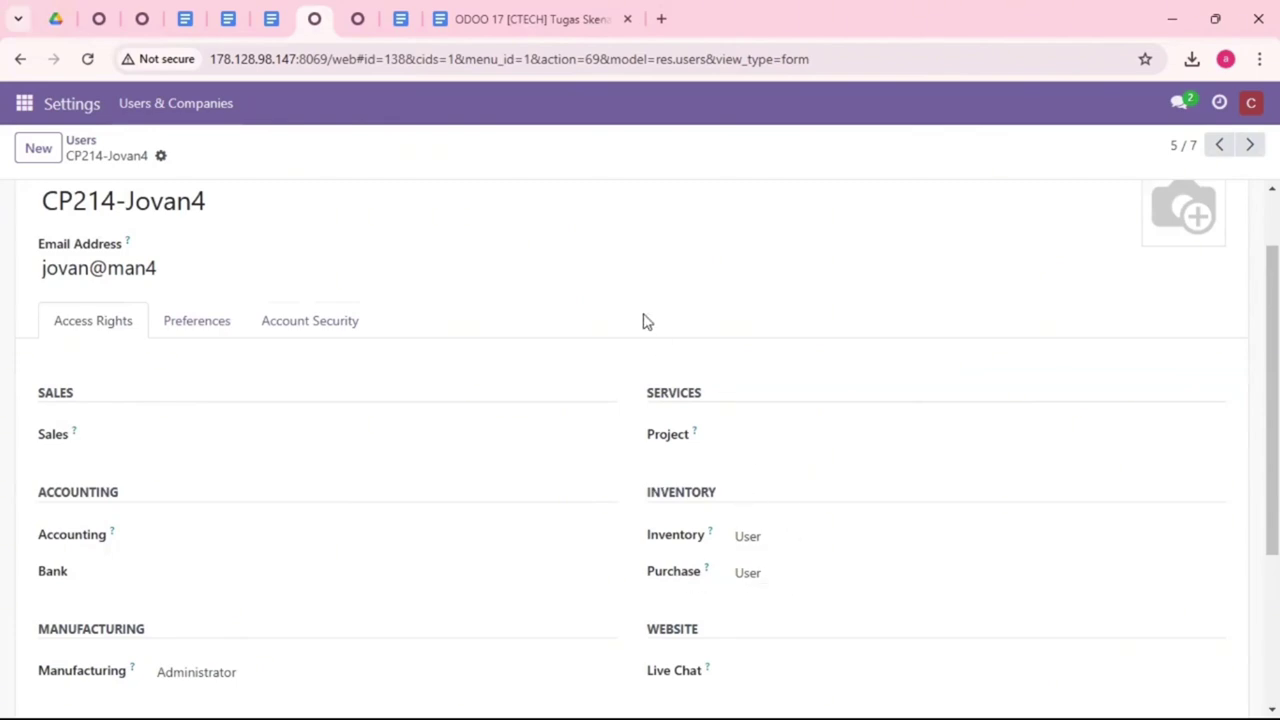
pyautogui.click(1249, 145)
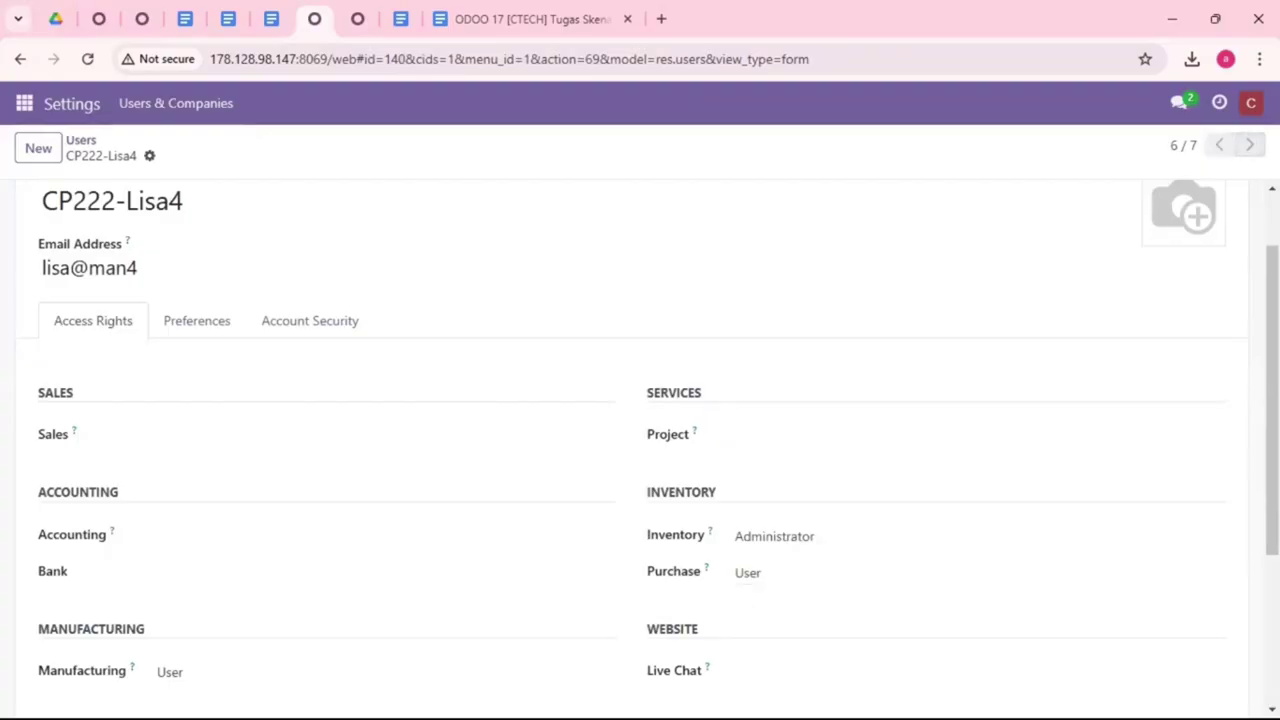
pyautogui.click(1249, 145)
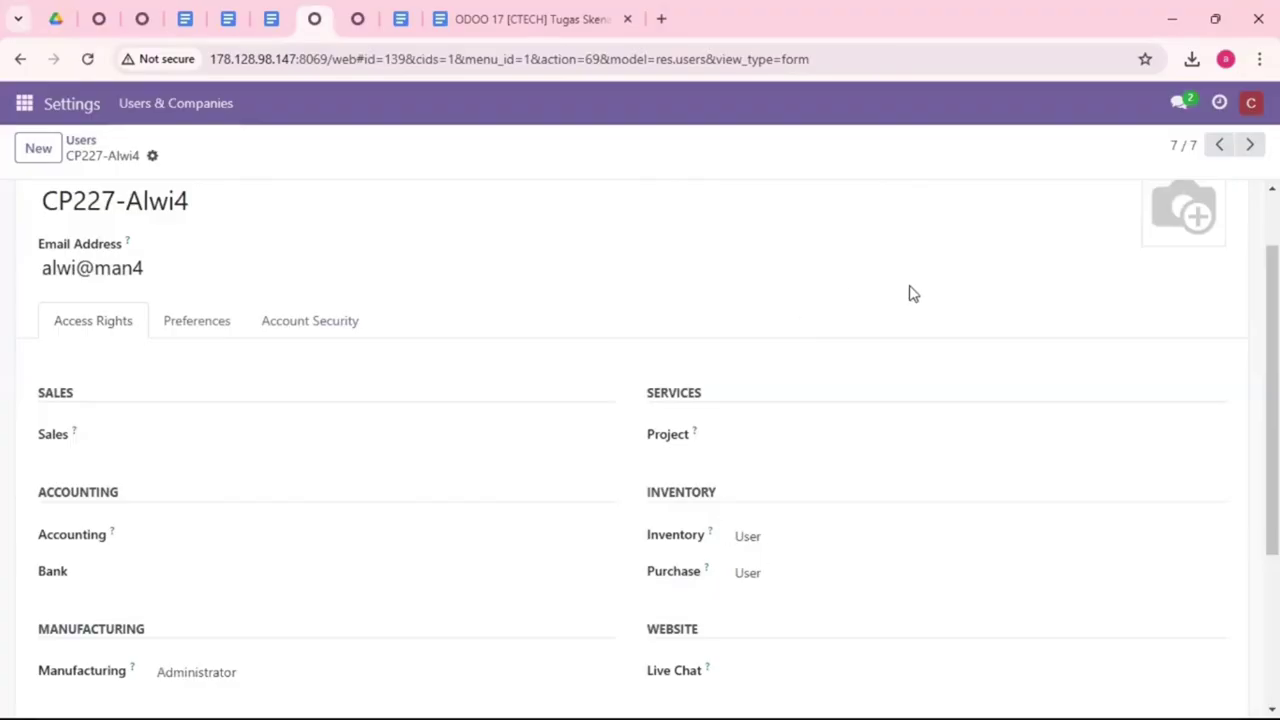
pyautogui.click(25, 105)
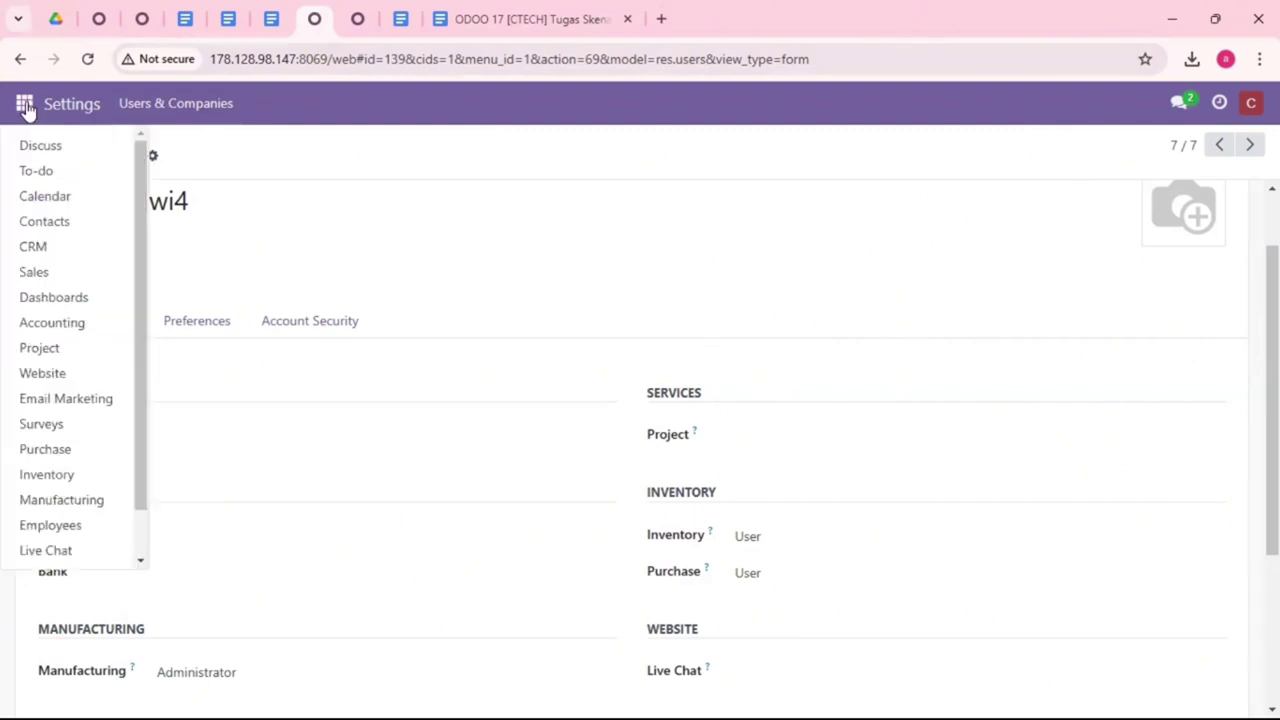
# Step: Go to Manufacturing's Bills of Materials list
pyautogui.click(100, 500)
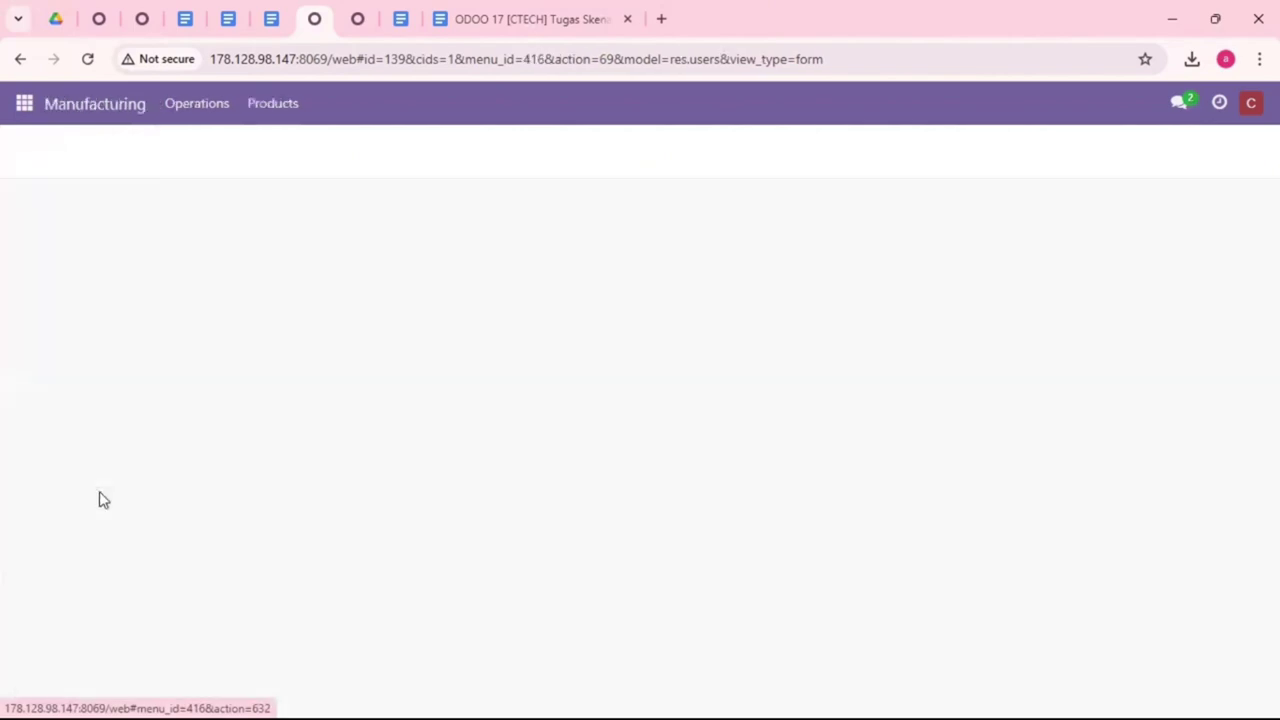
pyautogui.click(273, 104)
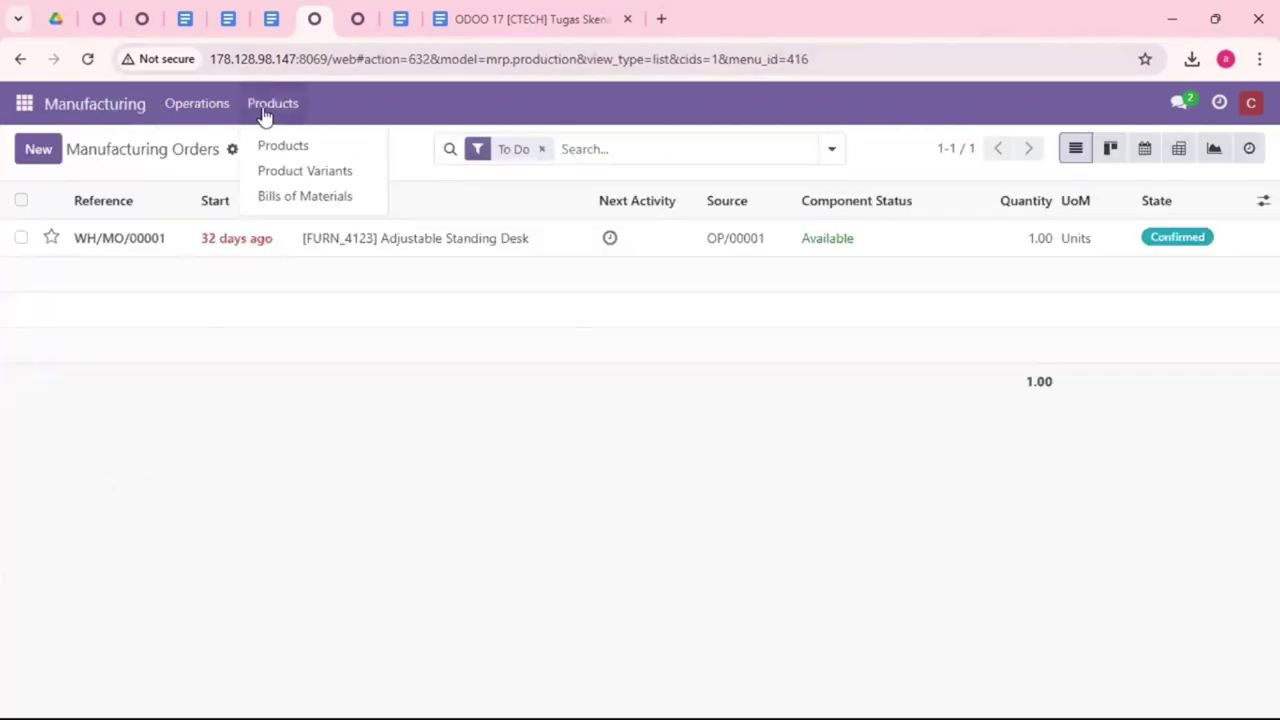
pyautogui.click(319, 203)
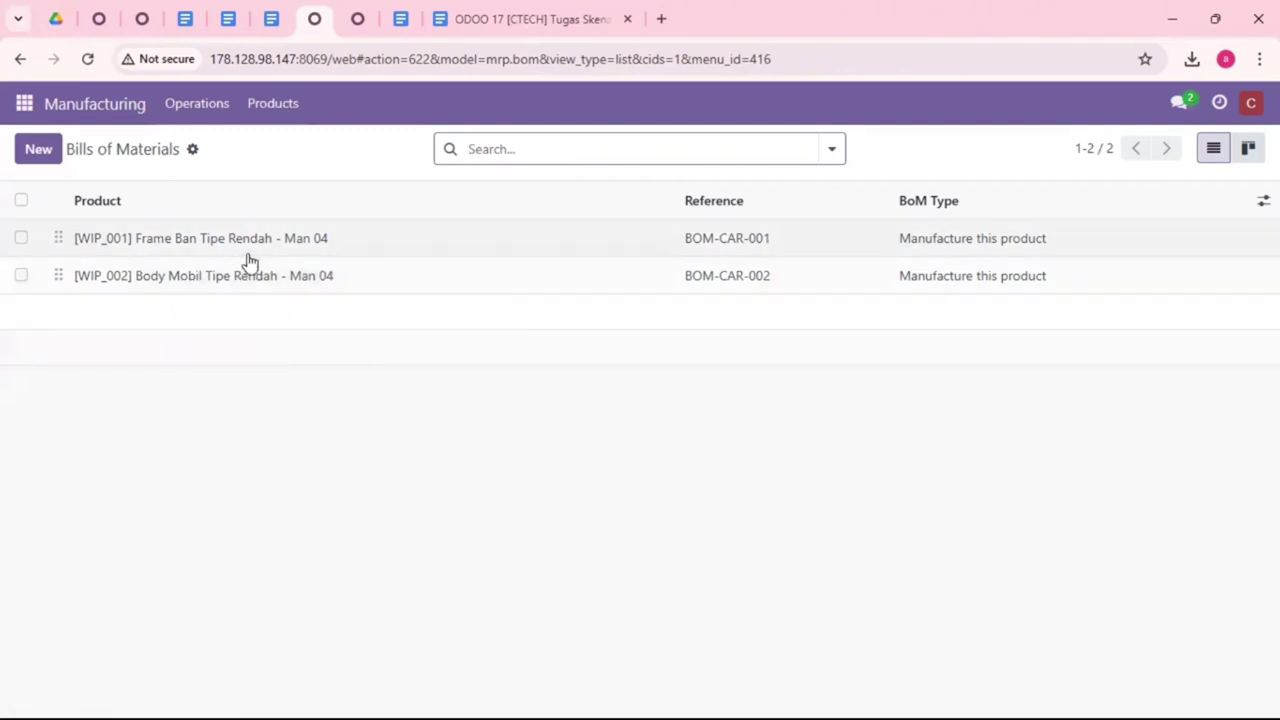
# Step: Import BoM.xlsx into the bills of materials, adding BOM-CAR-003 after a passing test
pyautogui.click(193, 151)
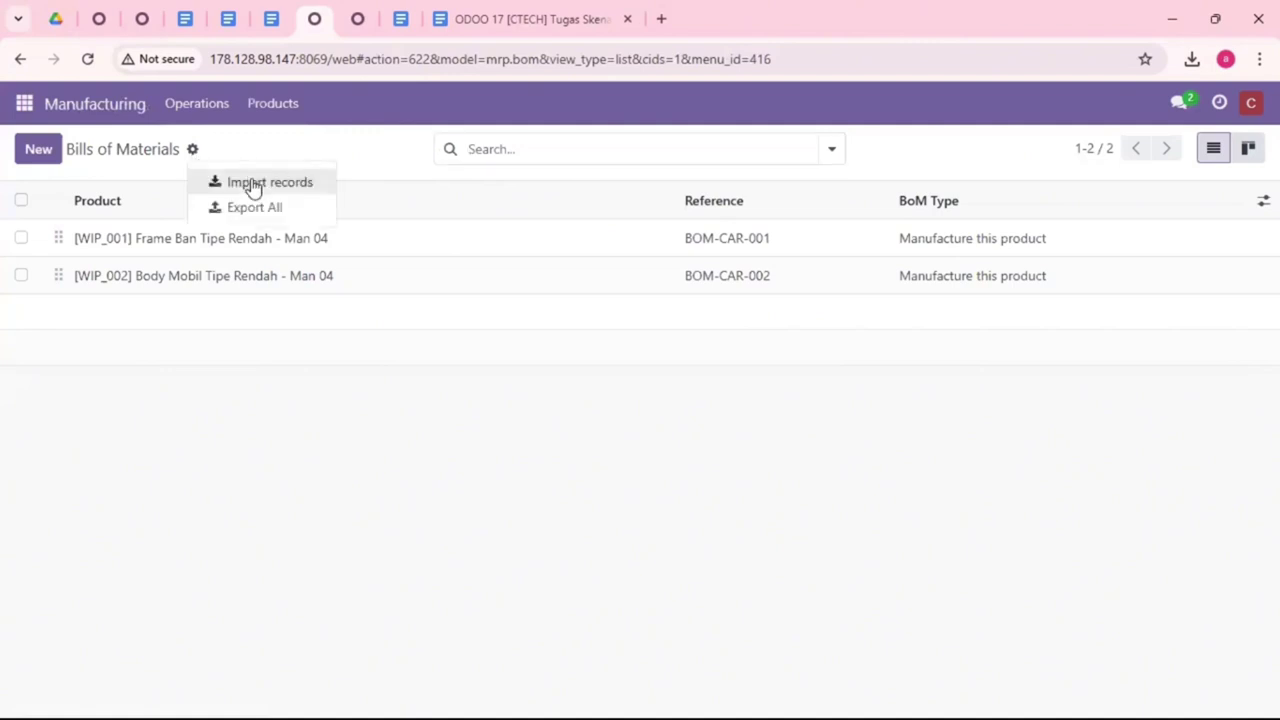
pyautogui.click(253, 185)
pyautogui.click(62, 149)
pyautogui.click(306, 334)
pyautogui.click(563, 504)
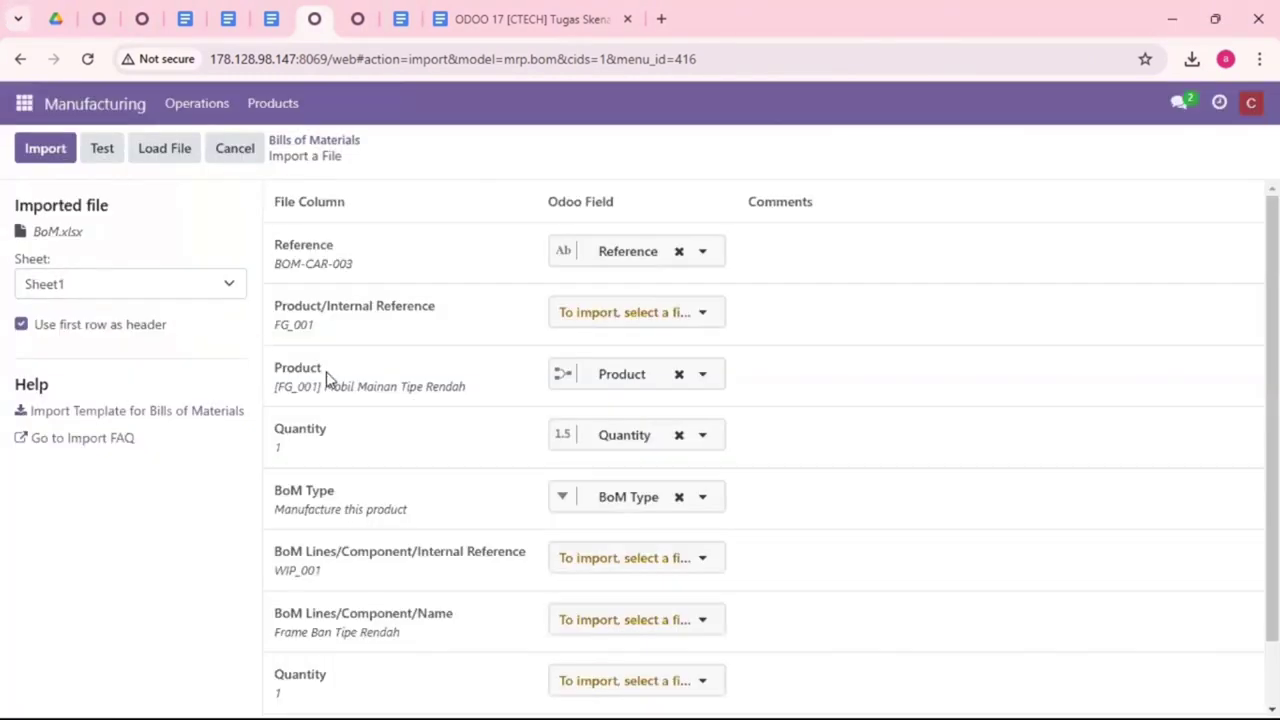
pyautogui.click(99, 152)
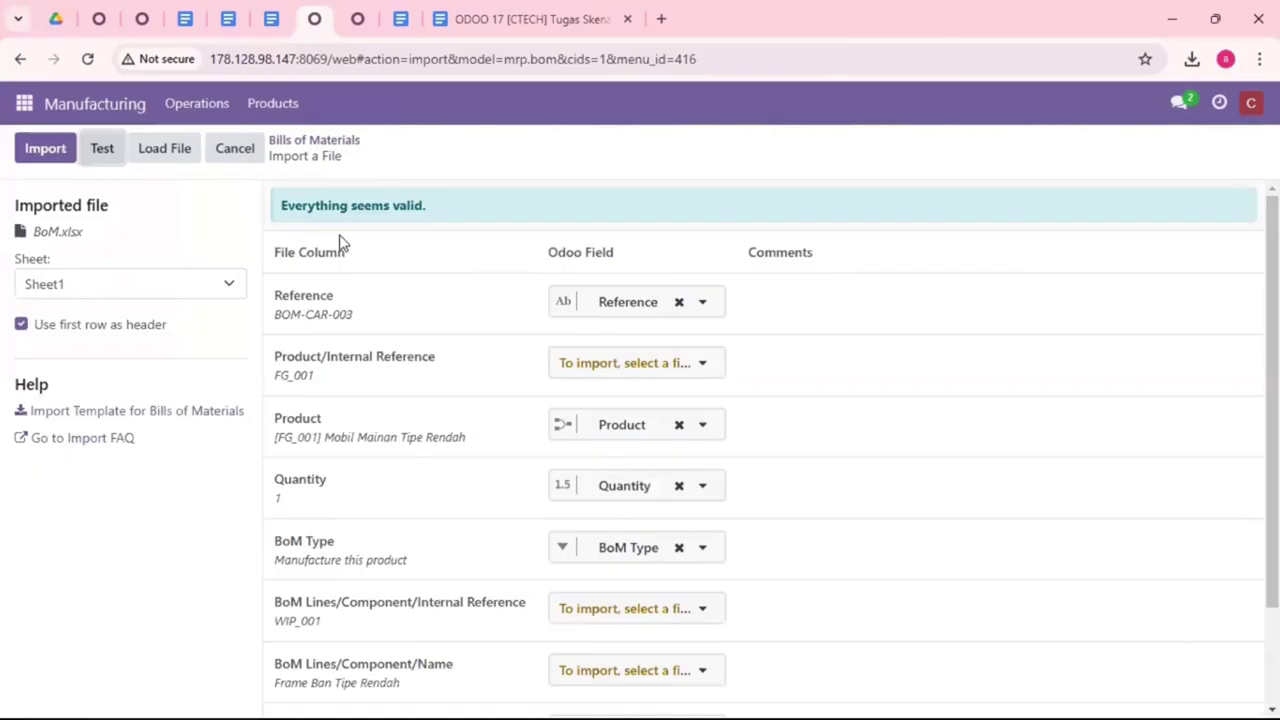
pyautogui.click(48, 154)
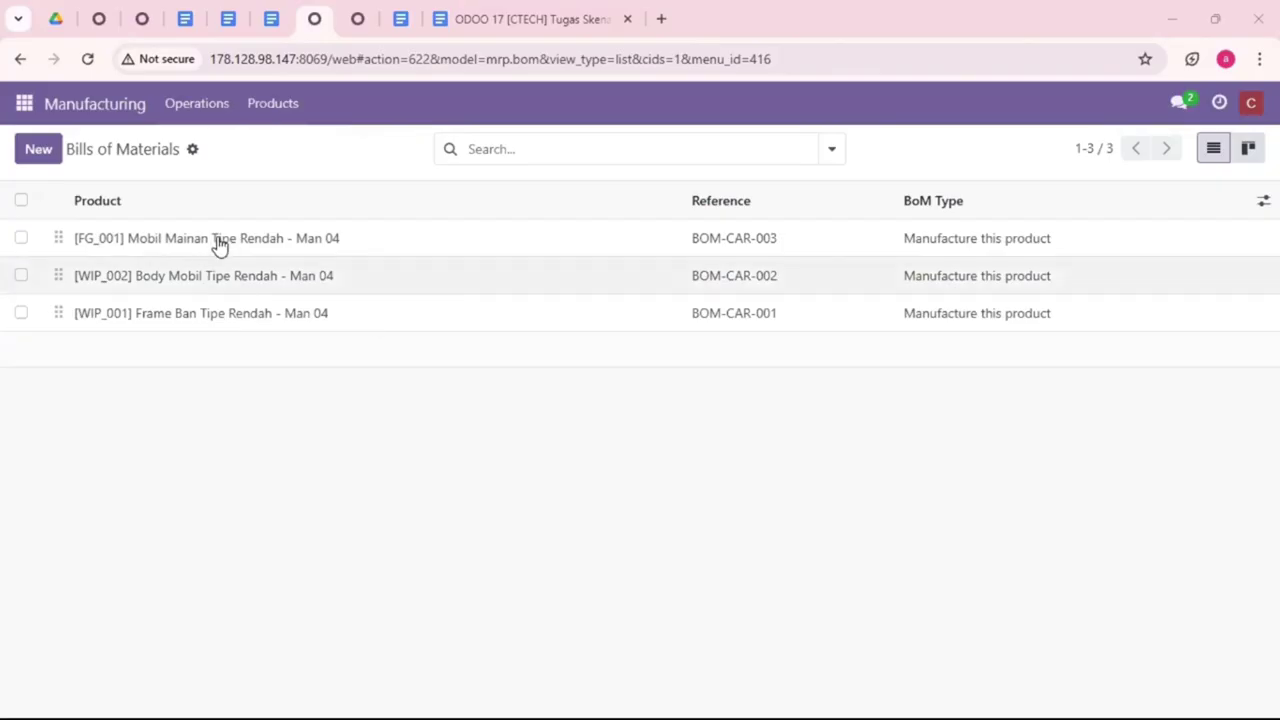
# Step: Open BOM-CAR-003 and page on through the other bills of materials
pyautogui.click(215, 241)
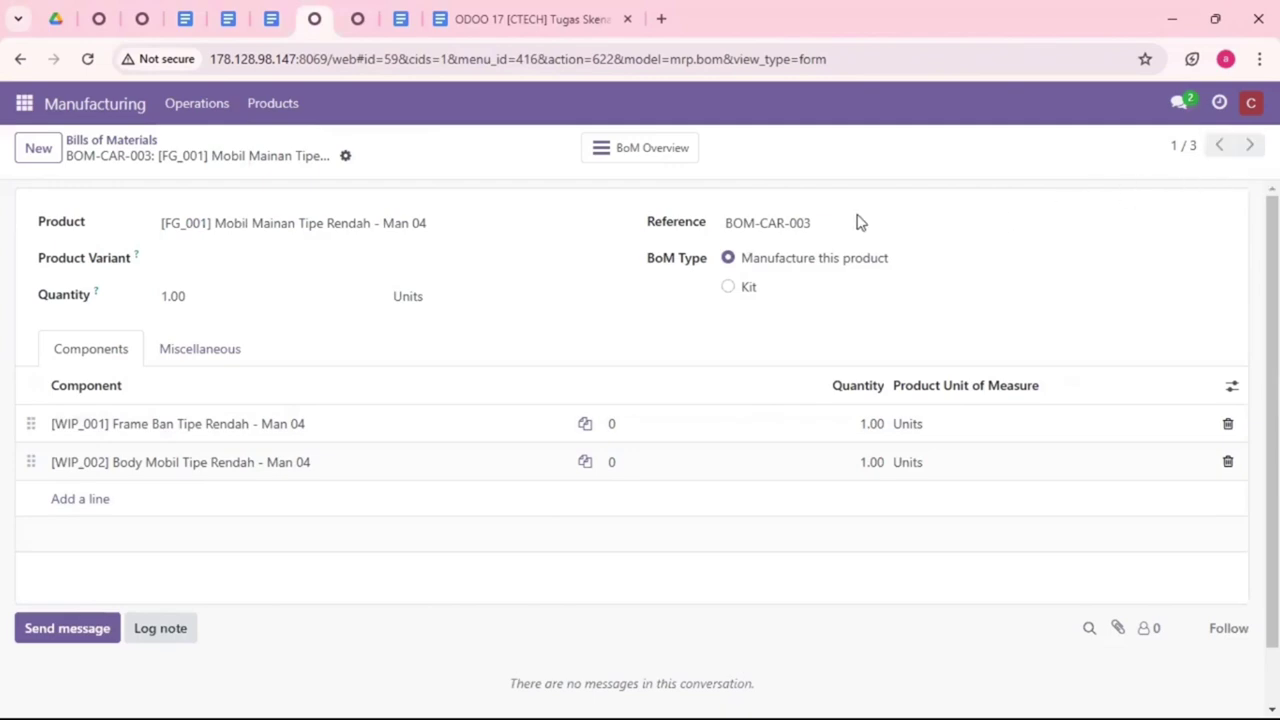
pyautogui.hotkey('alt', 'n')
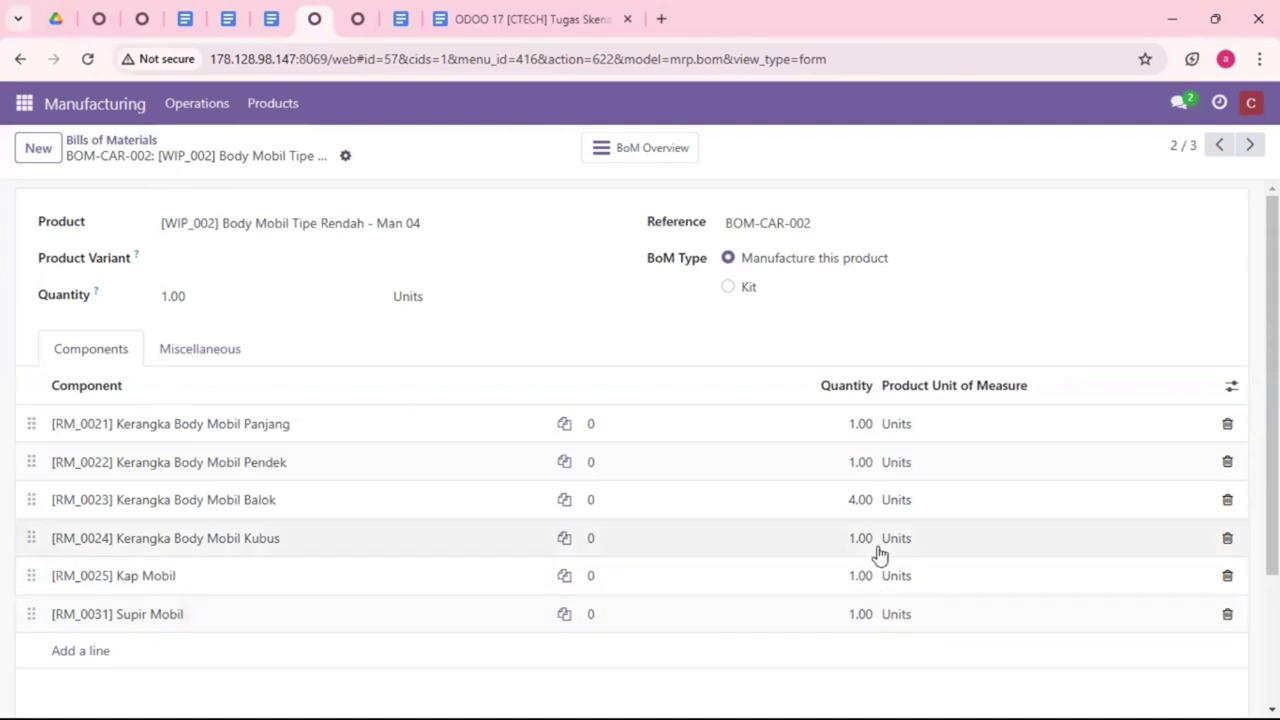
pyautogui.click(1249, 142)
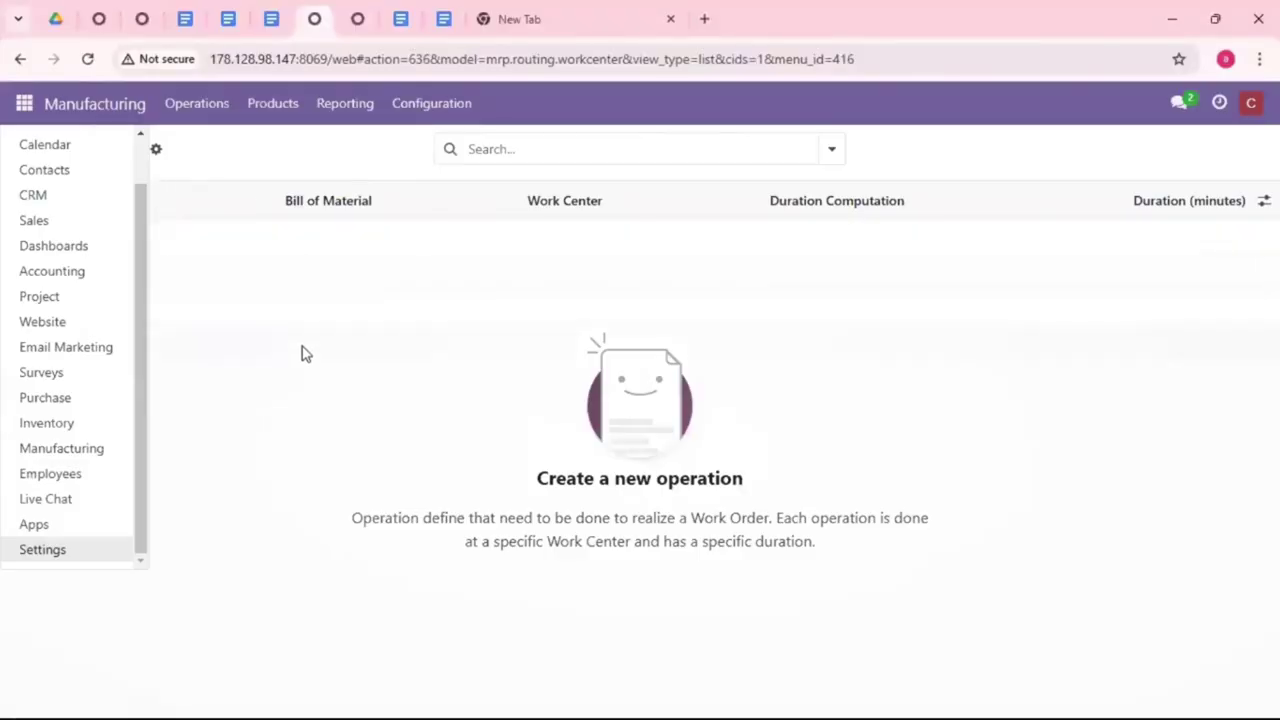
# Step: Go to Manufacturing's Configuration > Operations list
pyautogui.click(112, 449)
pyautogui.click(437, 108)
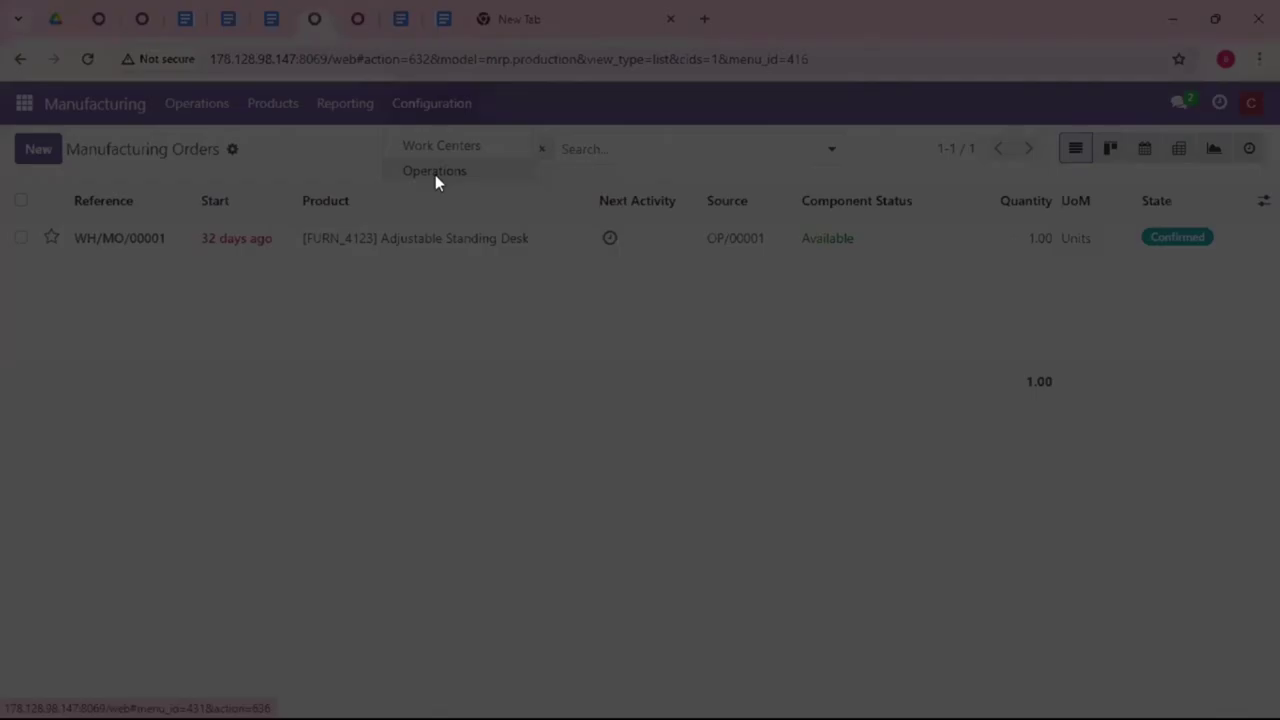
pyautogui.click(435, 176)
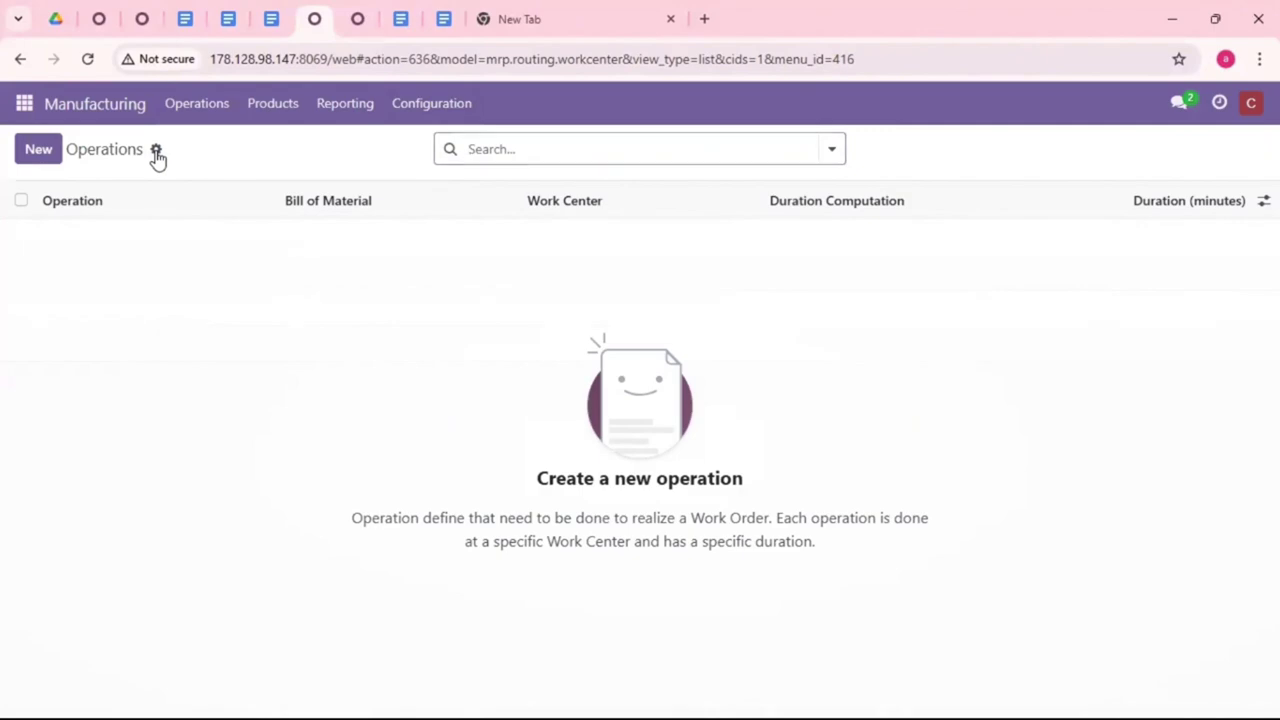
# Step: Load the Operations sheet of BoM.xlsx into an operations import and test the mapping
pyautogui.click(156, 152)
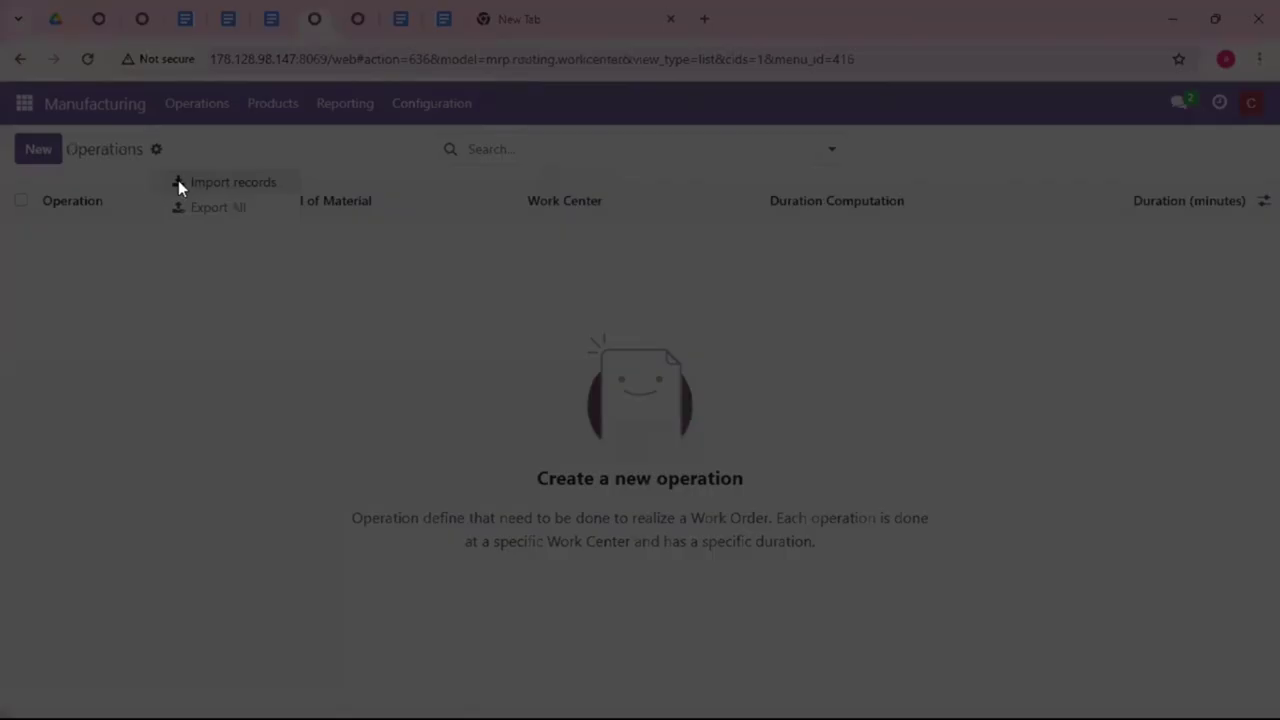
pyautogui.click(181, 185)
pyautogui.click(57, 160)
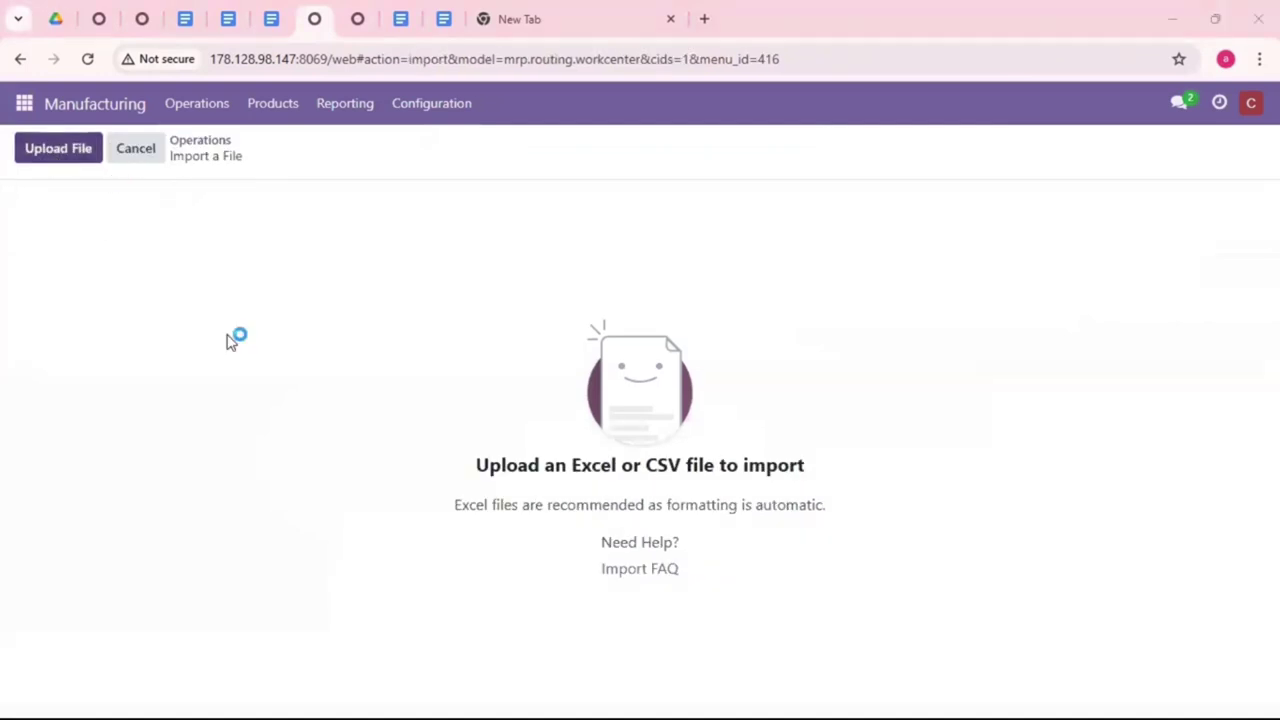
pyautogui.click(305, 347)
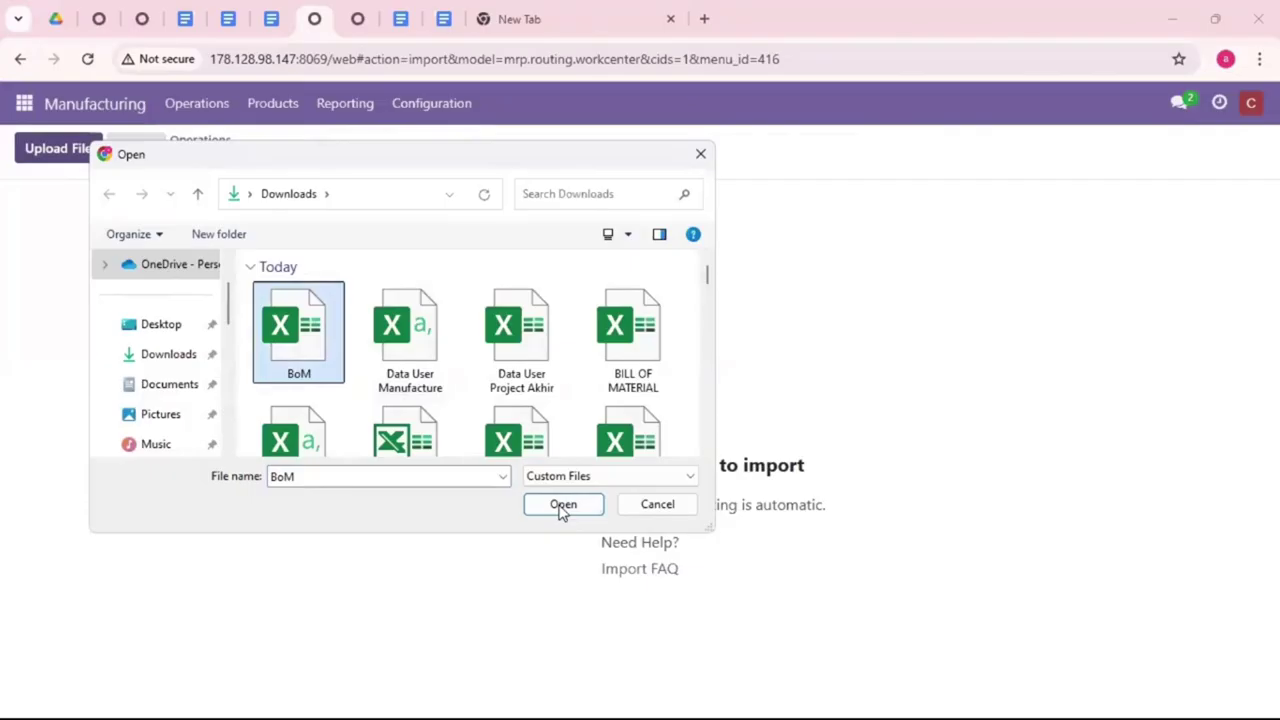
pyautogui.click(562, 505)
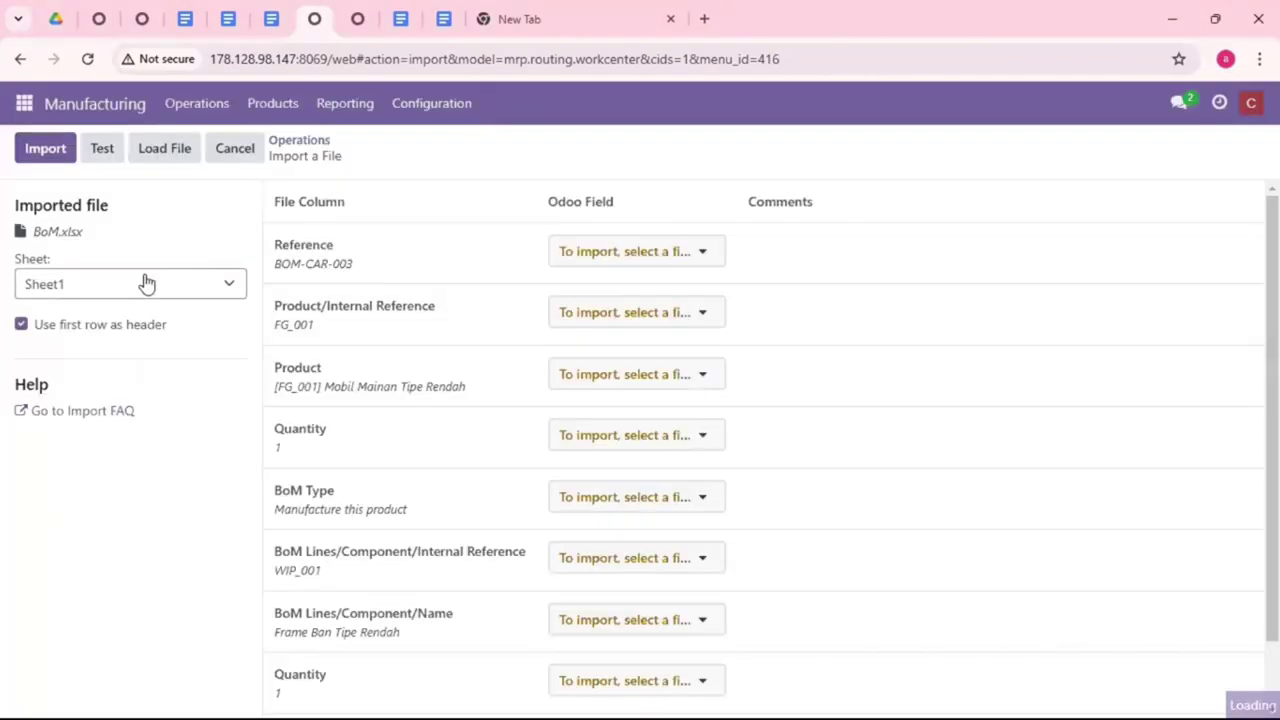
pyautogui.click(154, 288)
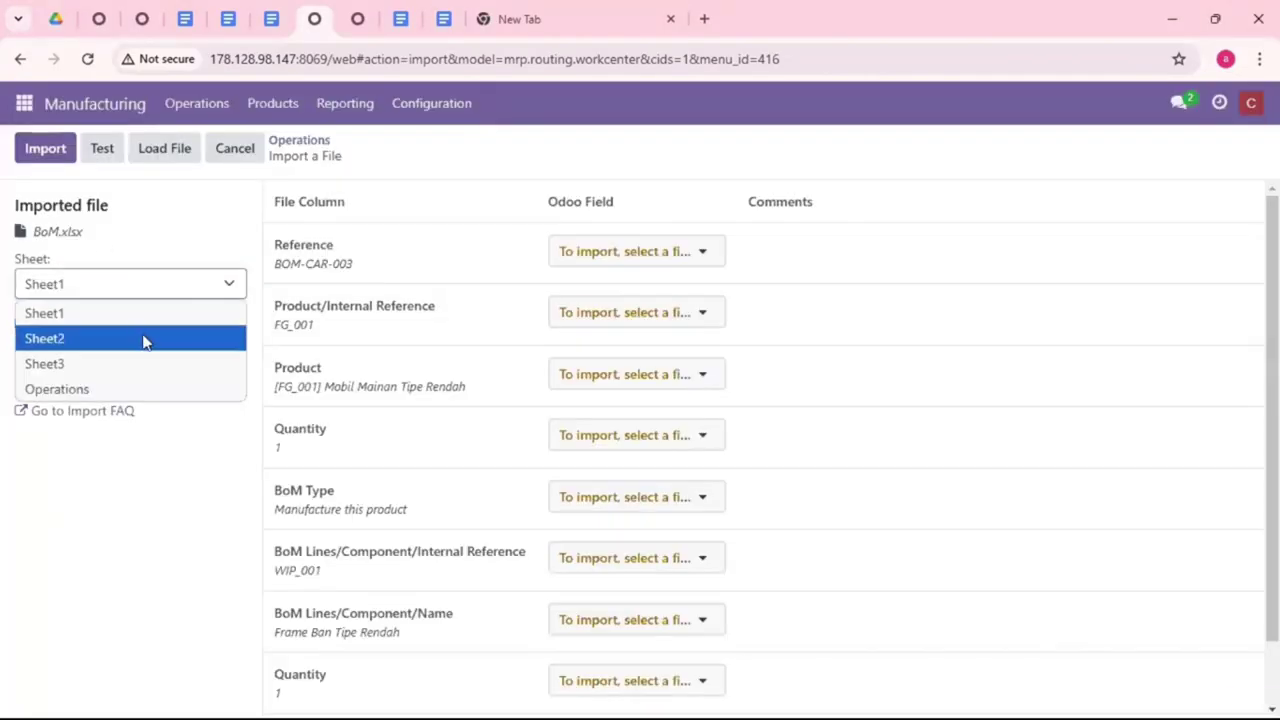
pyautogui.click(118, 395)
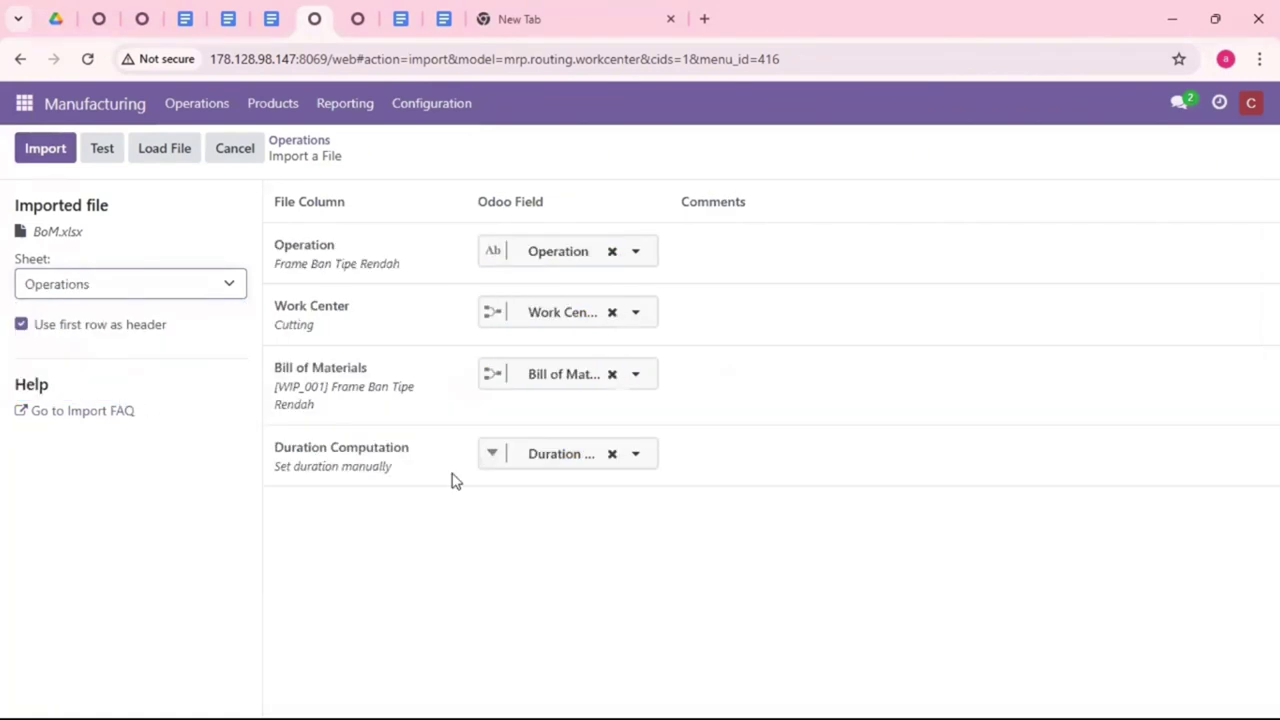
pyautogui.click(102, 150)
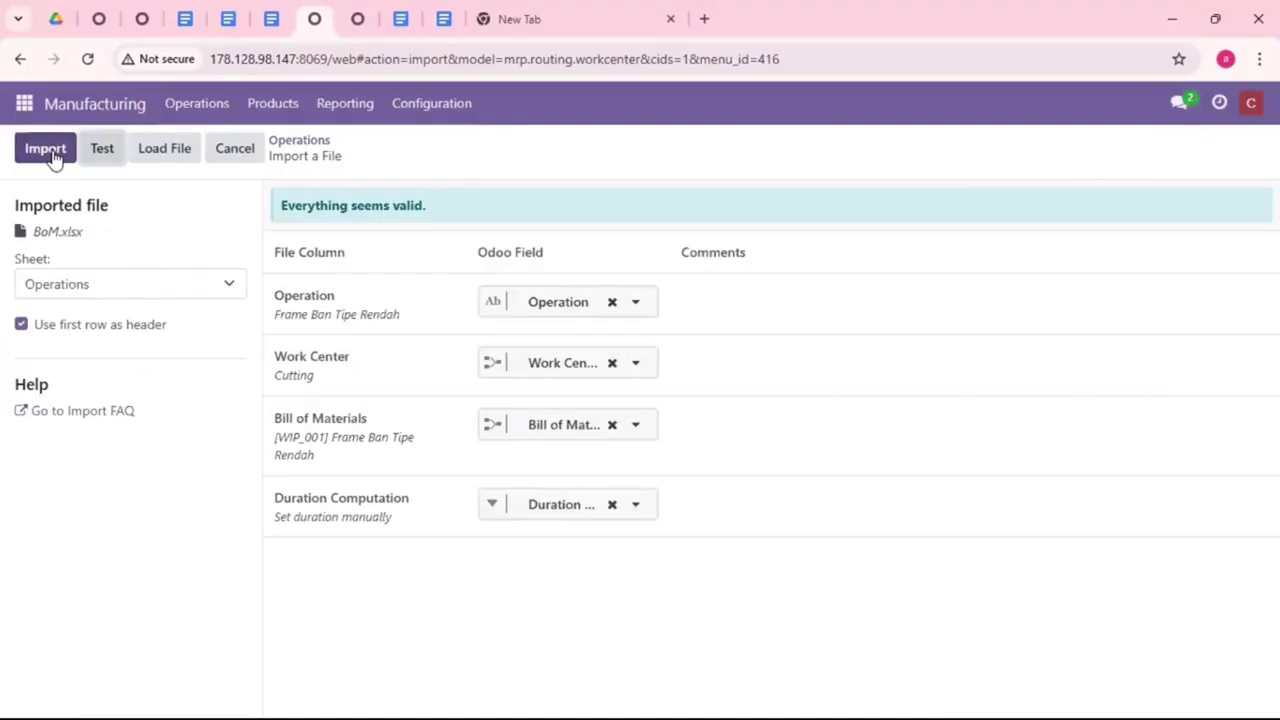
# Step: Import the operations from BoM.xlsx's Operations sheet
pyautogui.click(53, 158)
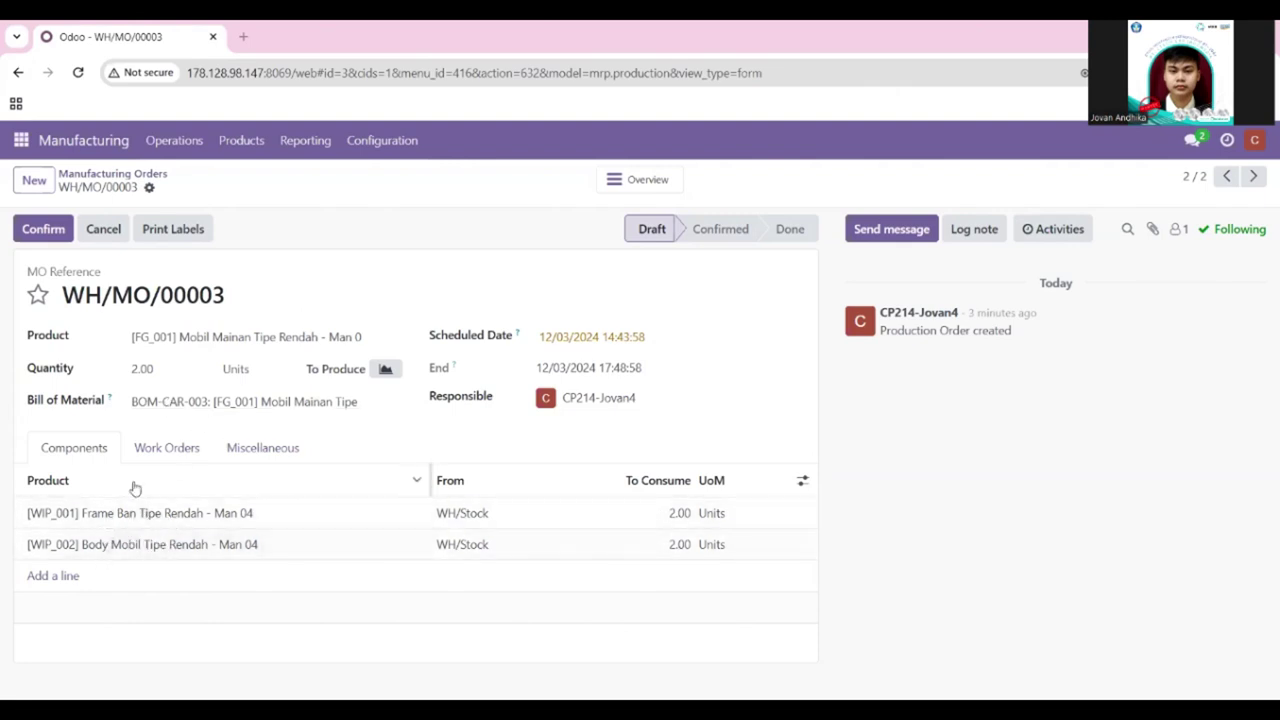
# Step: Show WH/MO/00003's Cutting, Assembly & Drill and Varnish work orders with a wider Operation column
pyautogui.click(163, 451)
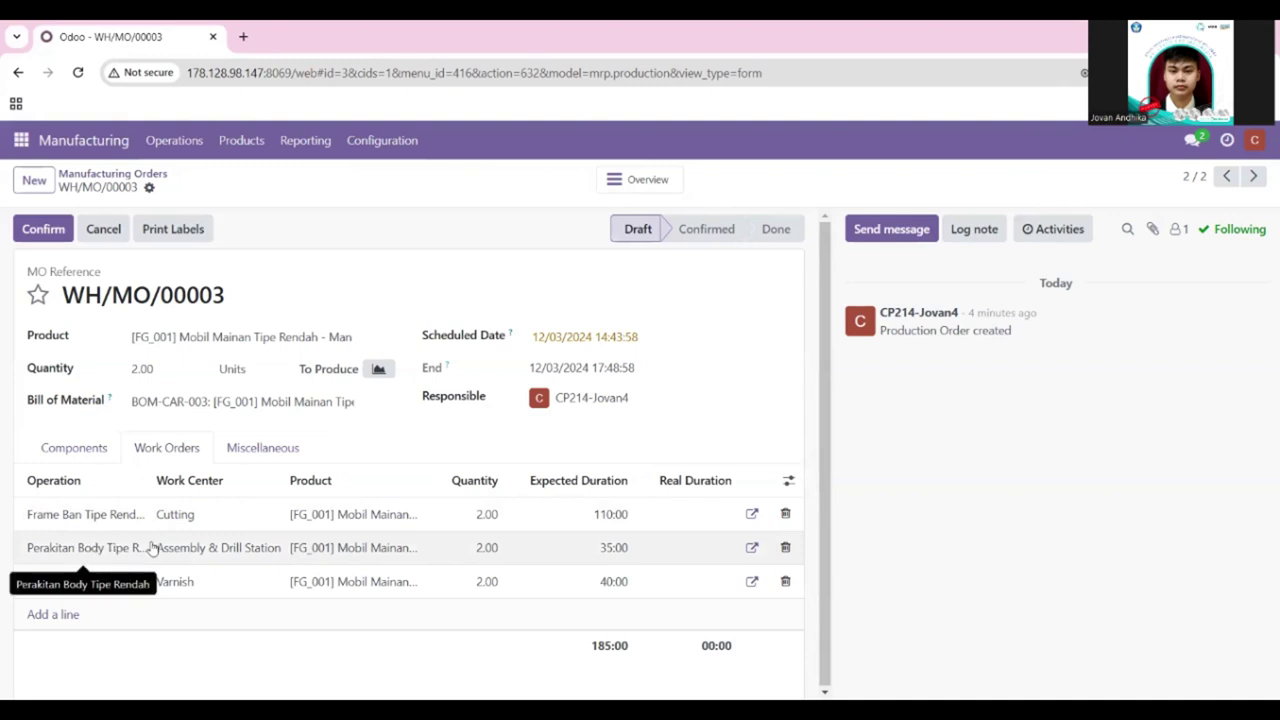
pyautogui.moveTo(145, 478); pyautogui.dragTo(236, 485)
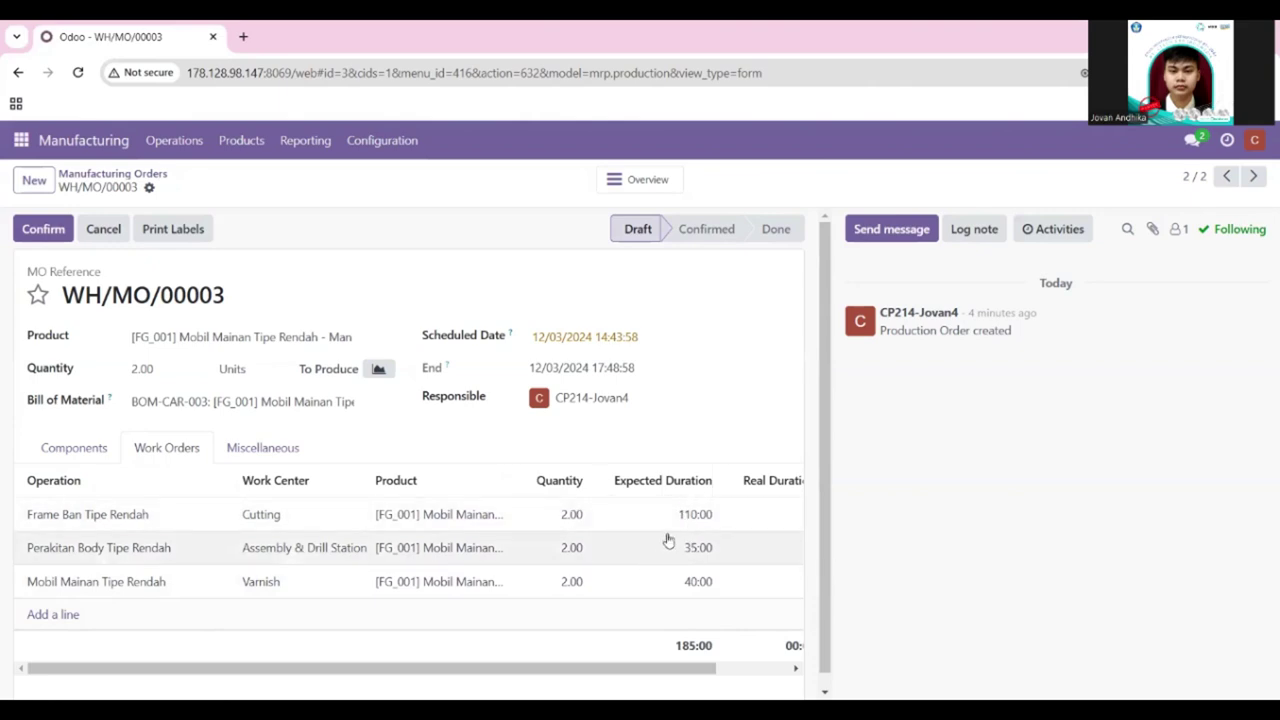
# Step: Confirm manufacturing order WH/MO/00003 and scroll through its work orders
pyautogui.click(43, 229)
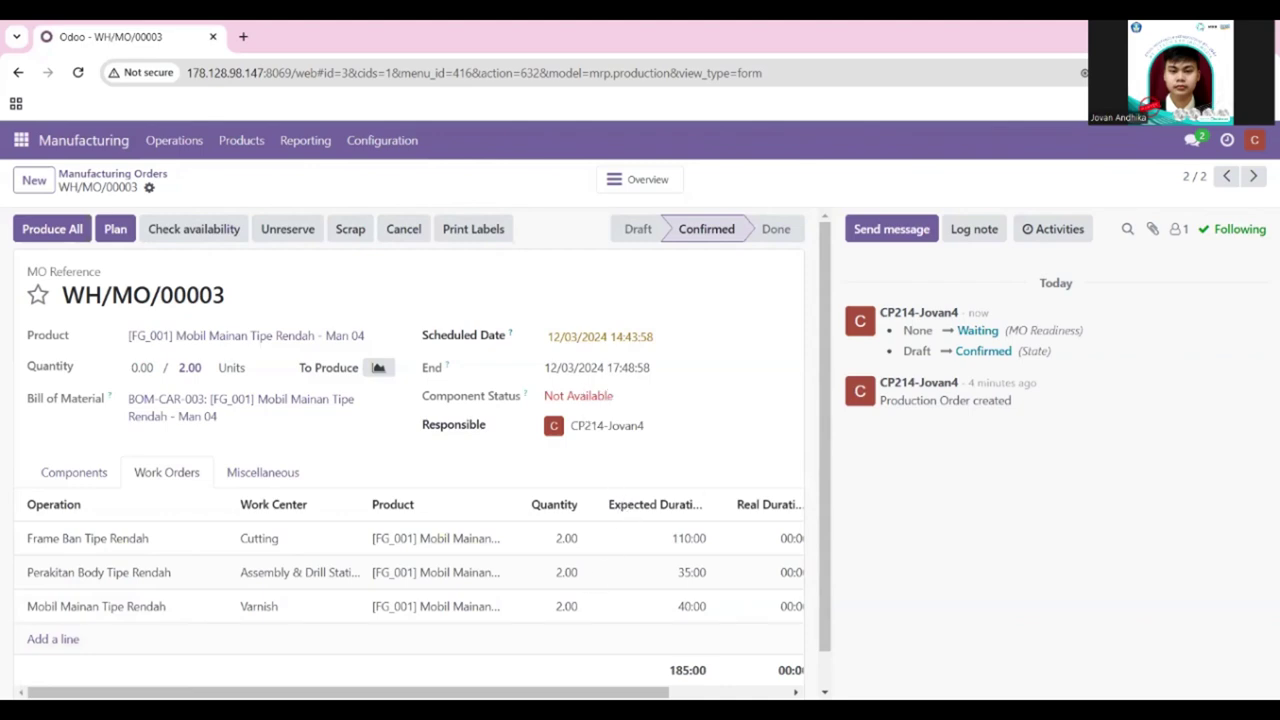
pyautogui.moveTo(350, 692)
pyautogui.mouseDown()
pyautogui.moveTo(474, 692)
pyautogui.moveTo(353, 692)
pyautogui.mouseUp()
pyautogui.scroll(-1, 437, 463)
pyautogui.scroll(1, 435, 463)
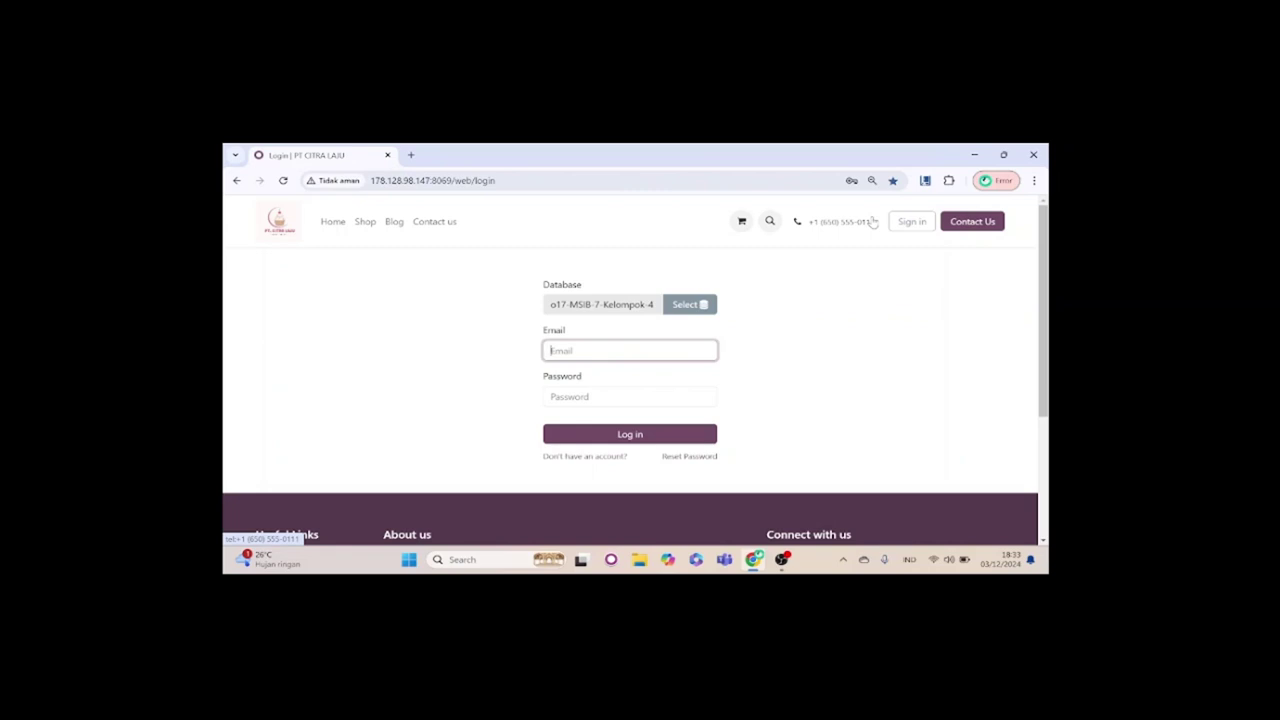
# Step: Log back in with the saved account's e-mail and password
pyautogui.click(638, 357)
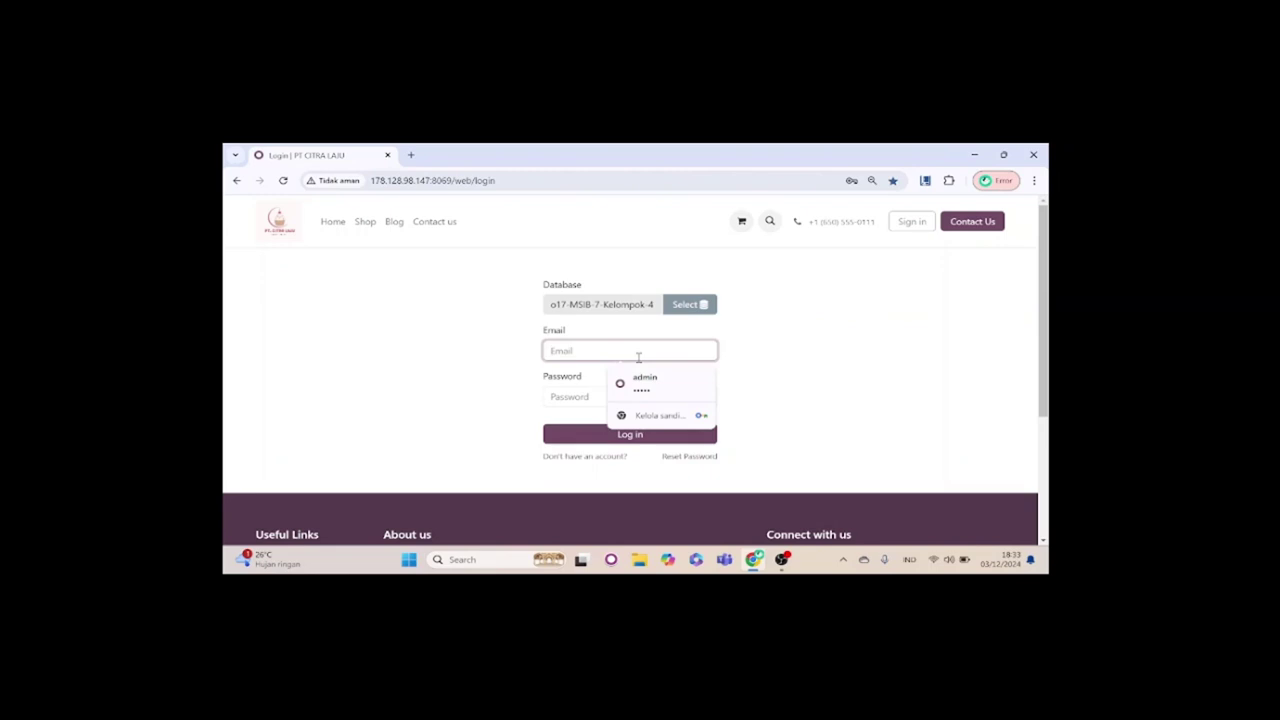
pyautogui.write('alwi@man4')
pyautogui.click(650, 443)
pyautogui.click(608, 398)
pyautogui.write('12345')
pyautogui.click(630, 435)
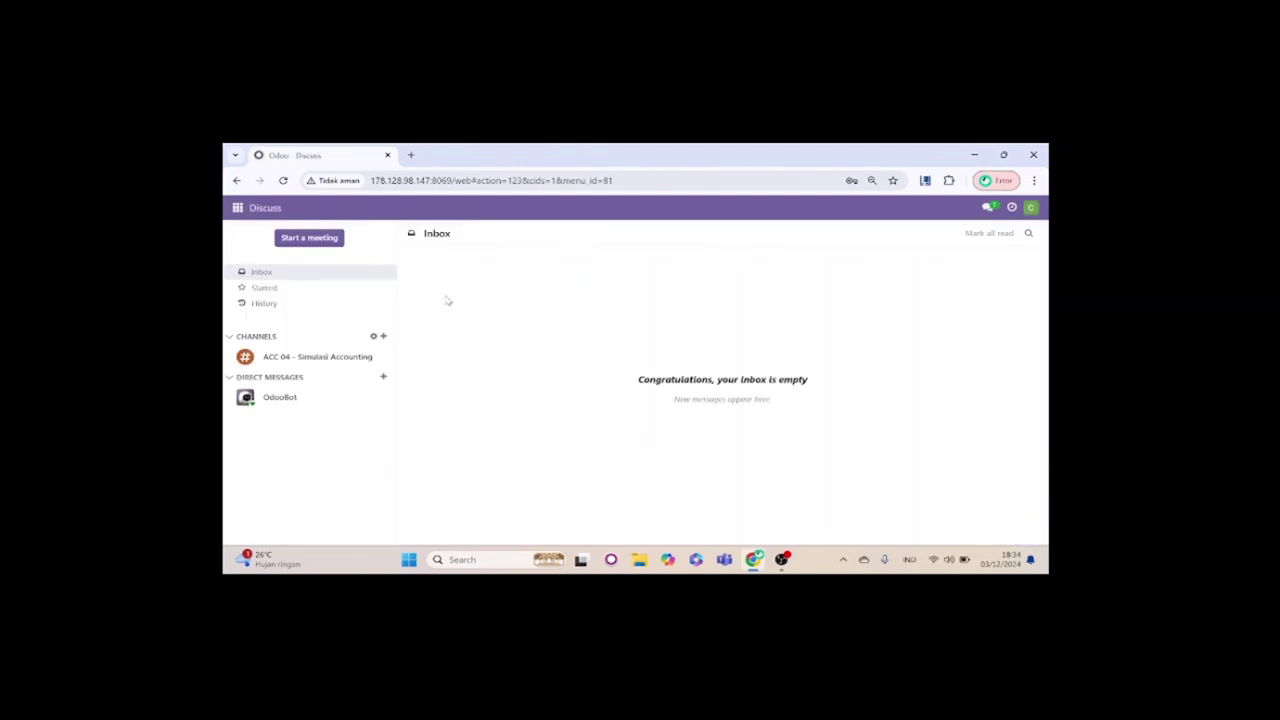
# Step: Open Manufacturing's orders list sorted by reference, with WH/MO/00004 first
pyautogui.click(237, 208)
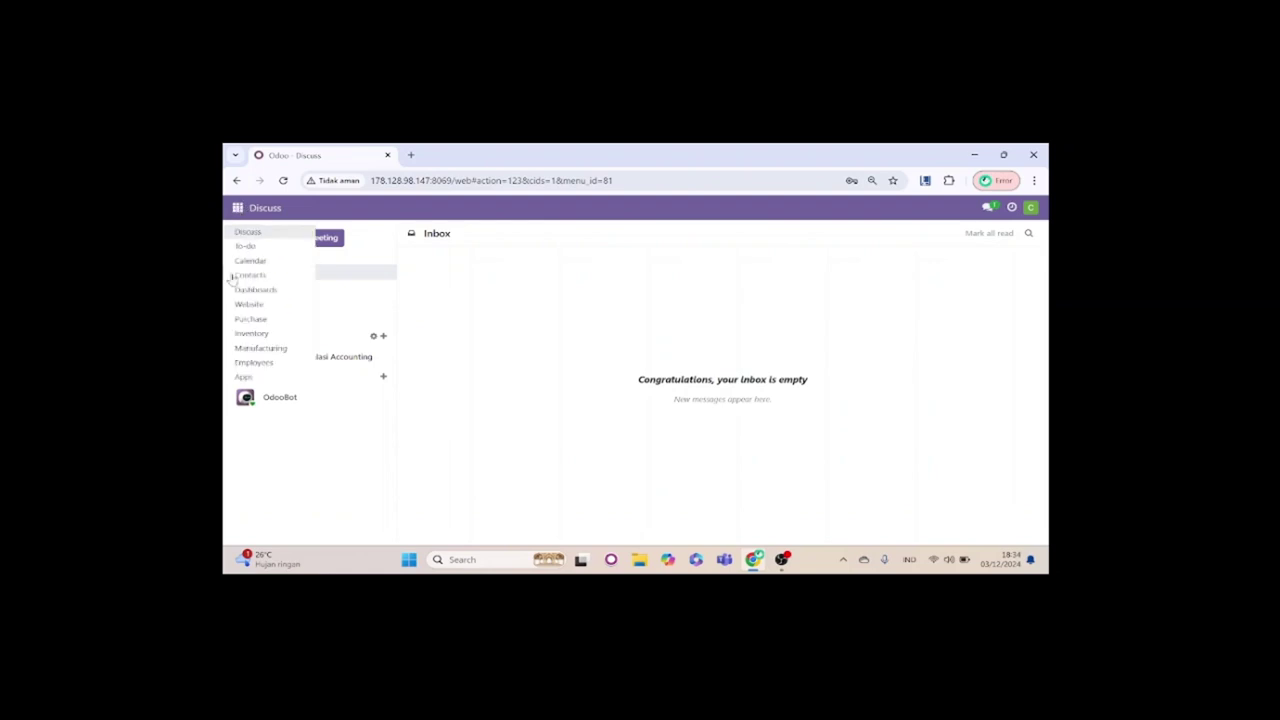
pyautogui.click(263, 348)
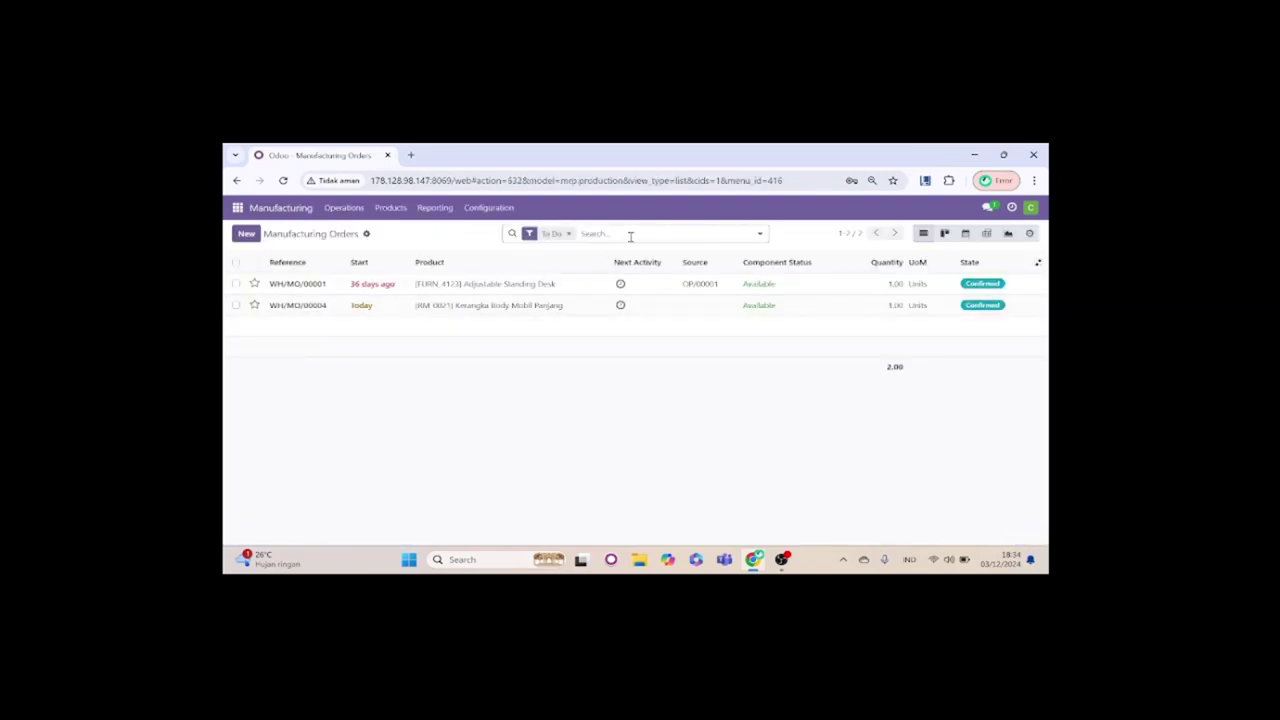
pyautogui.click(288, 262)
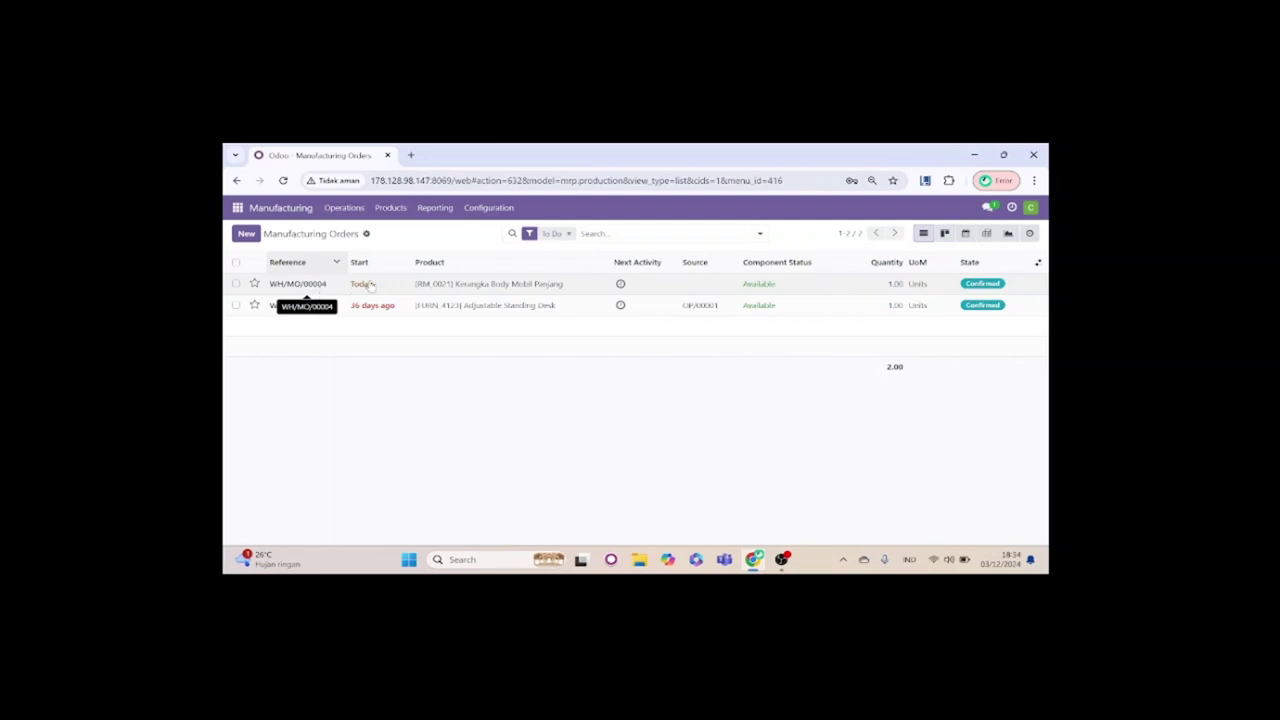
# Step: Set WH/MO/00004's Kerangka Body Mobil Variasi component to consume 1
pyautogui.click(450, 286)
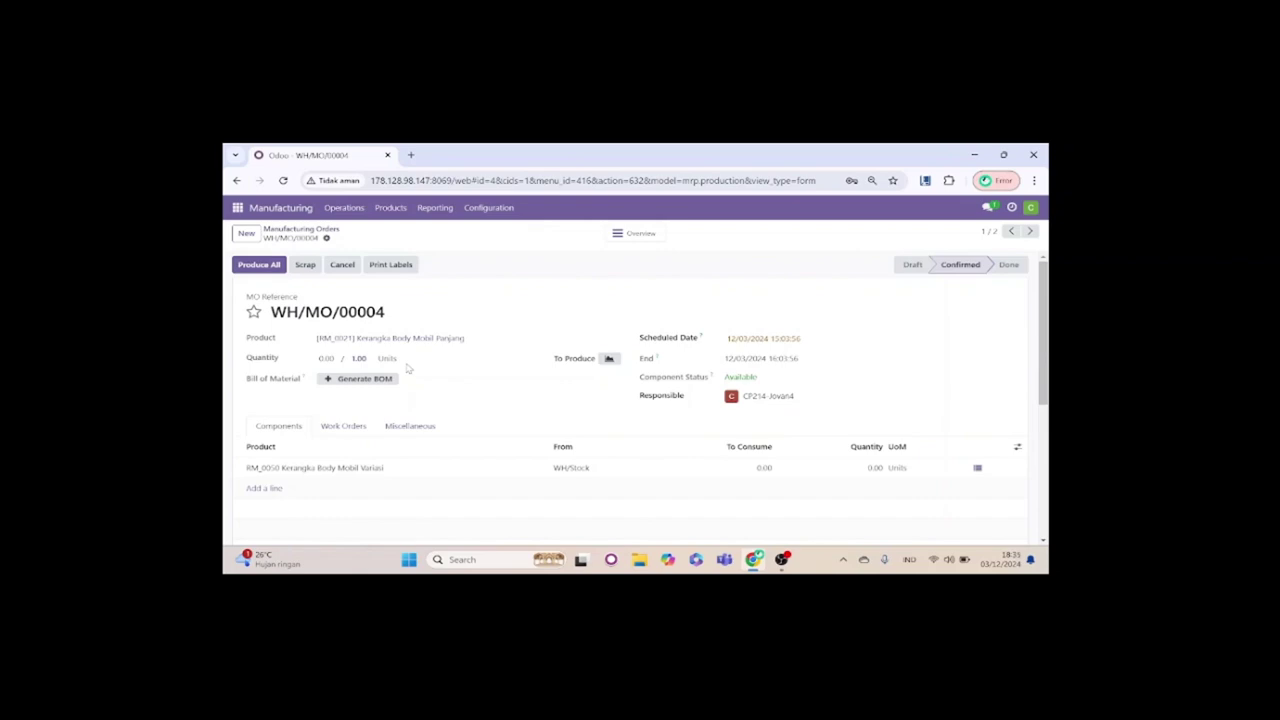
pyautogui.scroll(-2, 334, 471)
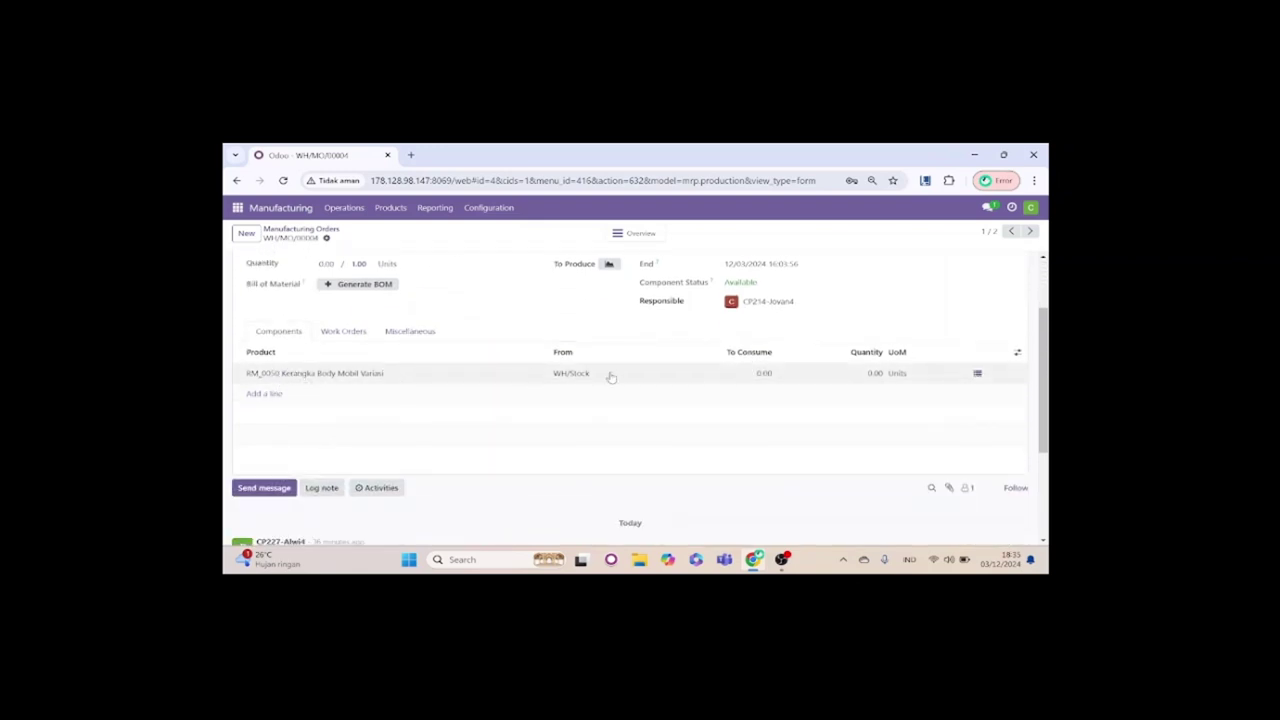
pyautogui.click(765, 374)
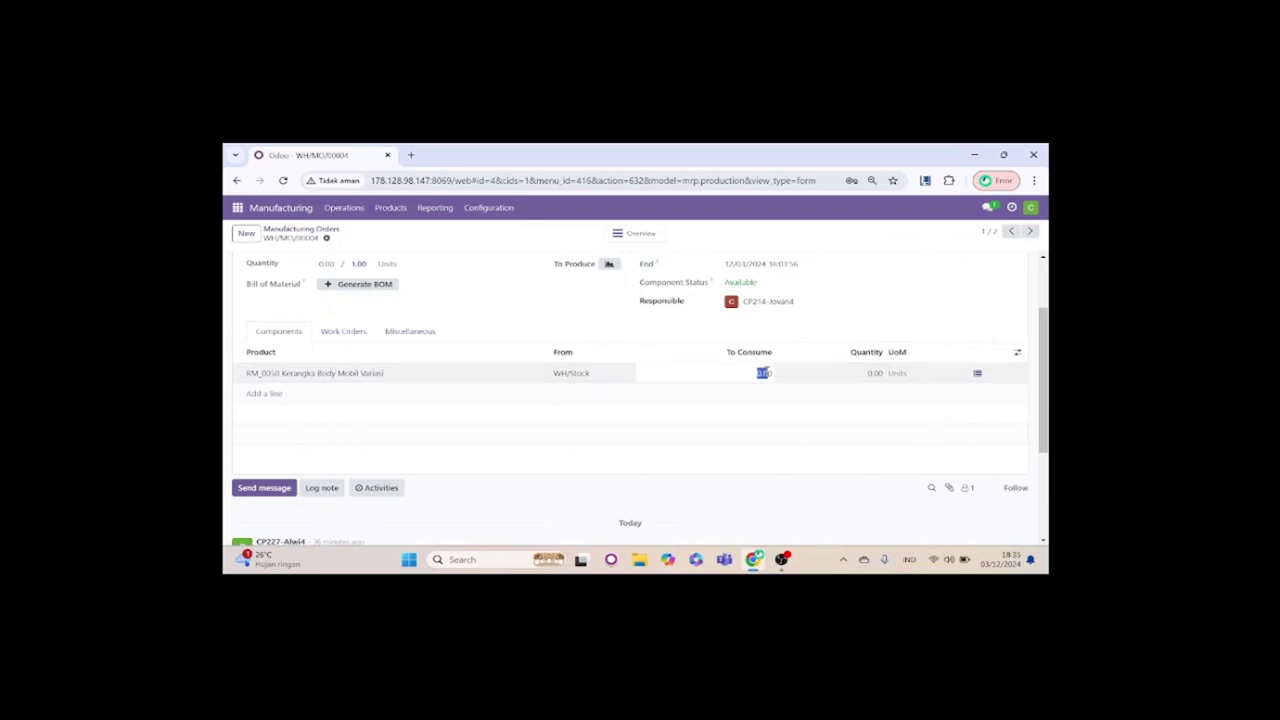
pyautogui.press('BackSpace')
pyautogui.write('1')
pyautogui.click(875, 372)
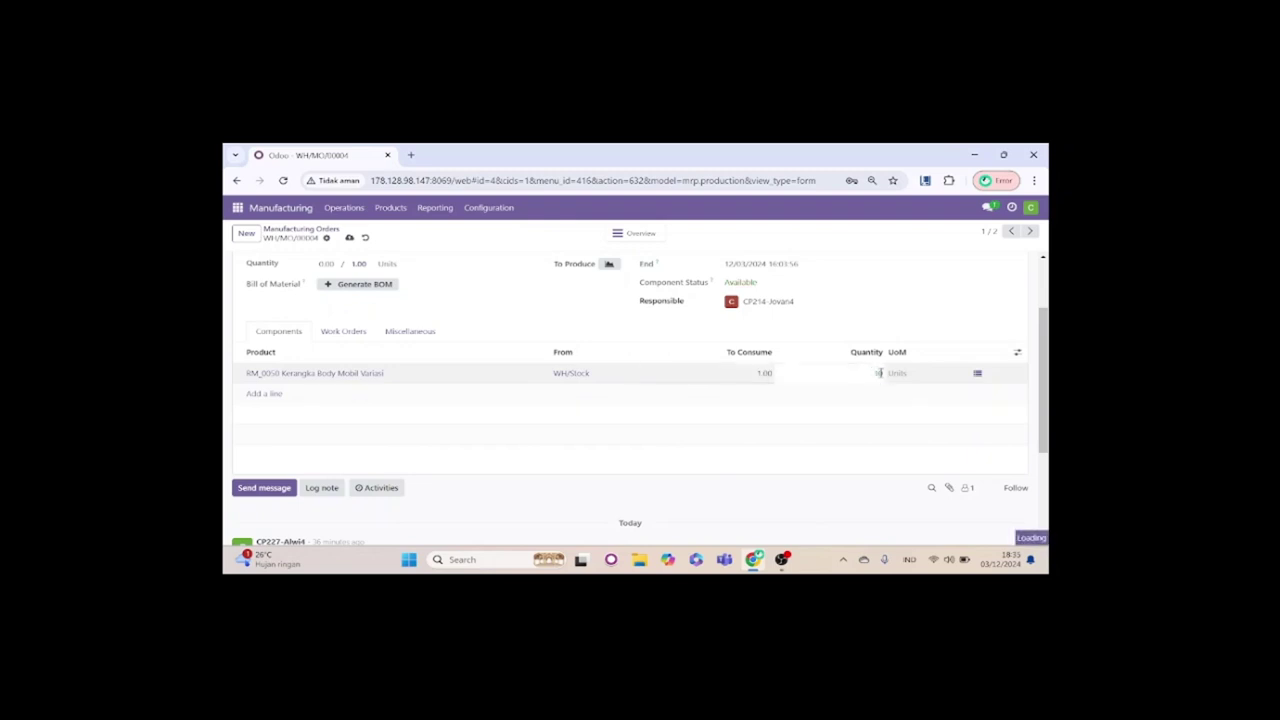
pyautogui.click(894, 394)
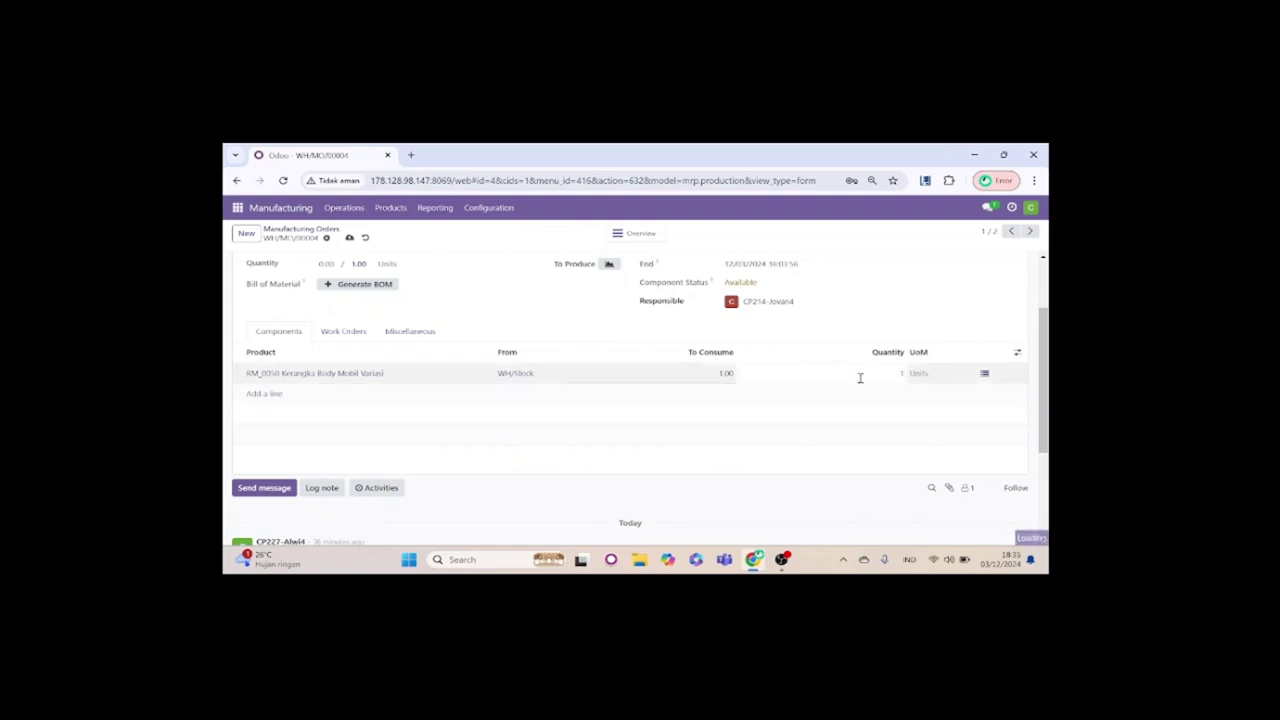
# Step: Produce all of WH/MO/00004 so the order becomes Done
pyautogui.scroll(1, 737, 403)
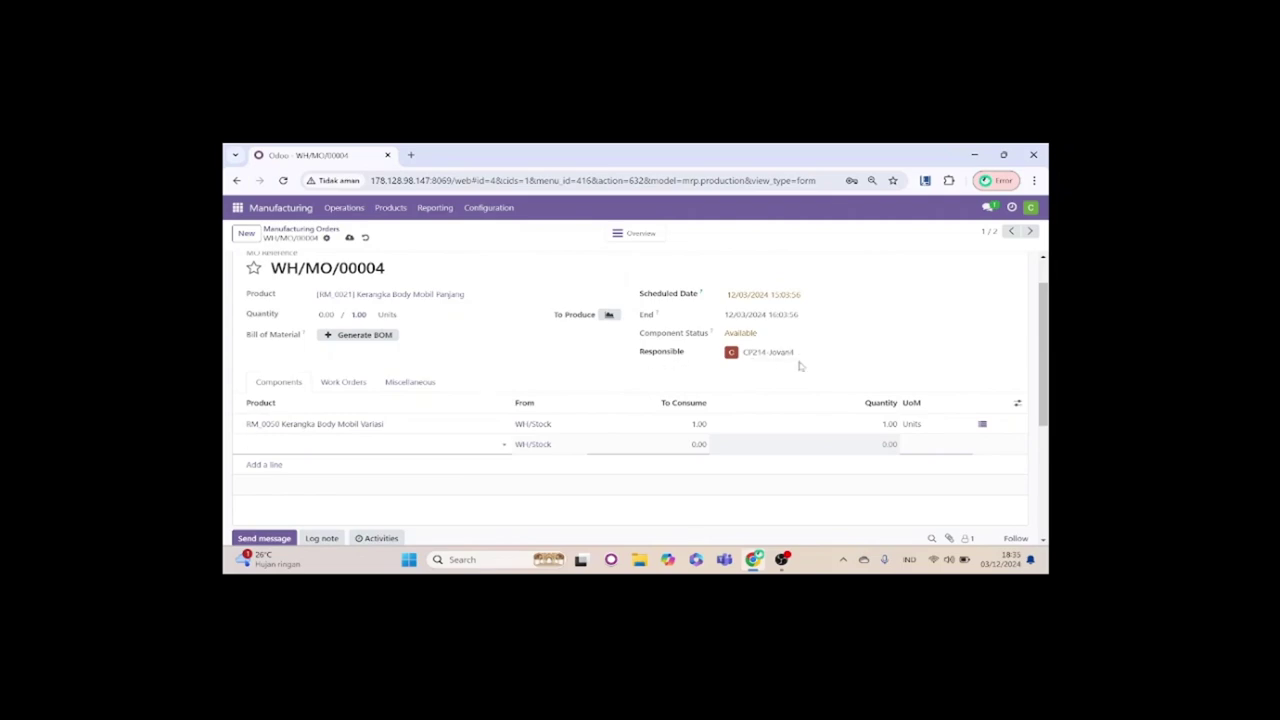
pyautogui.scroll(1, 556, 362)
pyautogui.scroll(2, 556, 362)
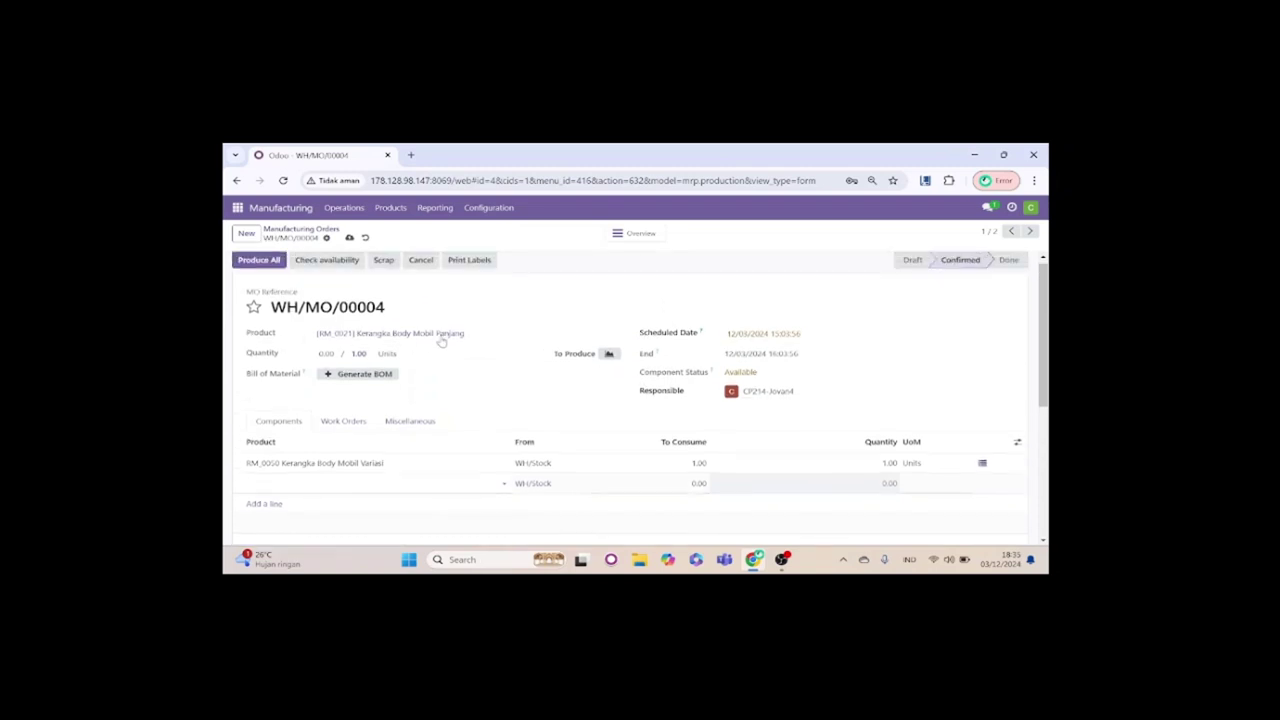
pyautogui.scroll(1, 443, 337)
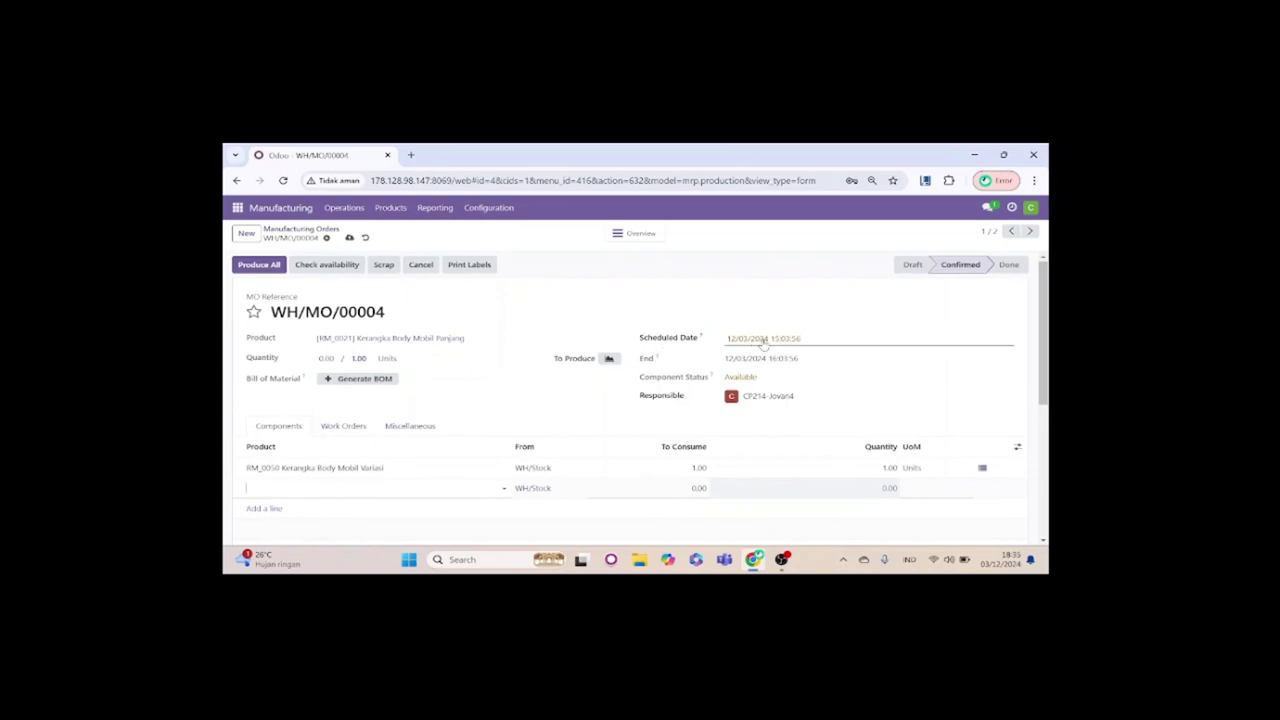
pyautogui.click(258, 265)
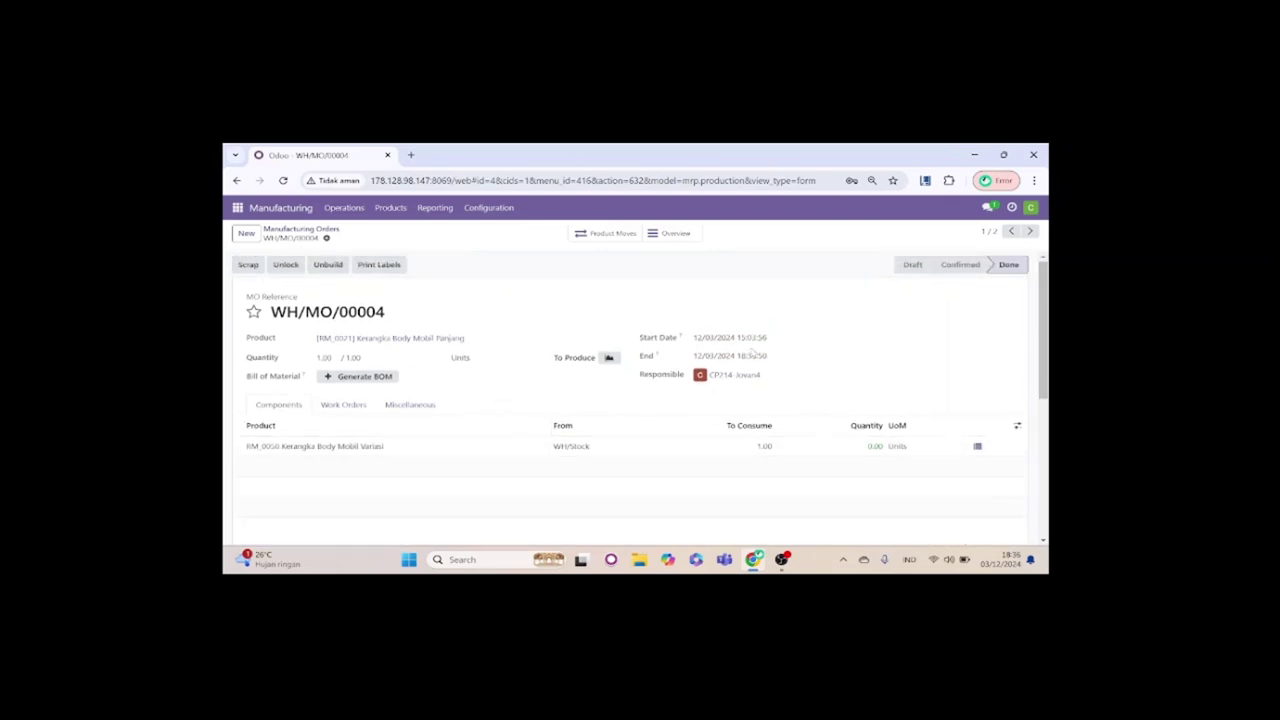
# Step: View slide 5 of the Kelompok 4 presentation, which outlines the MAN-04 scenario
pyautogui.moveTo(958, 267)
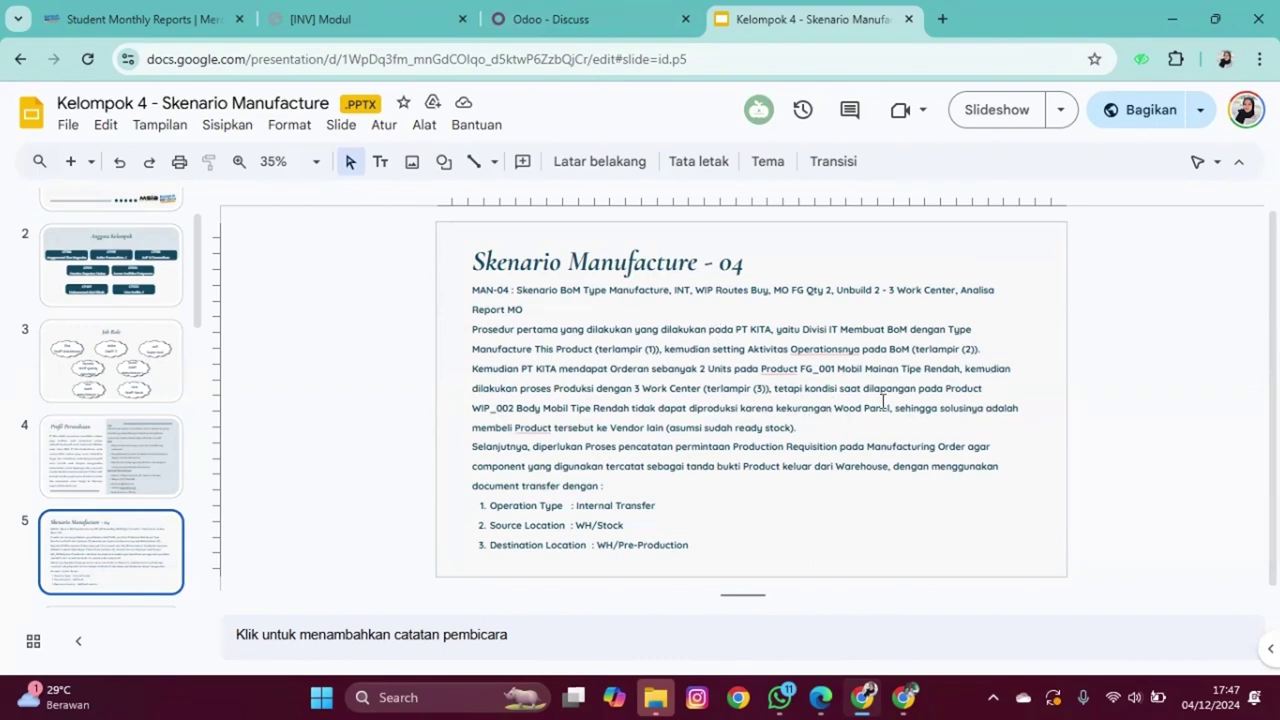
# Step: Return to Odoo and open the Purchase app from the apps menu
pyautogui.click(597, 12)
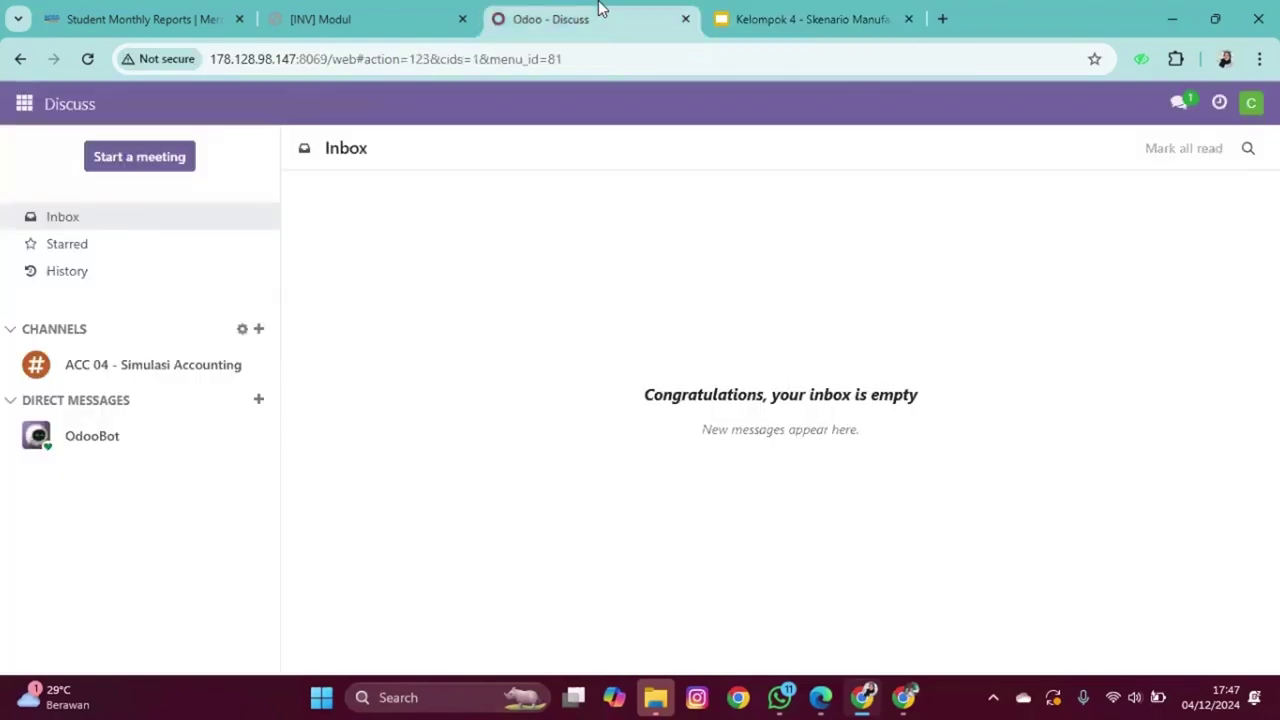
pyautogui.click(20, 104)
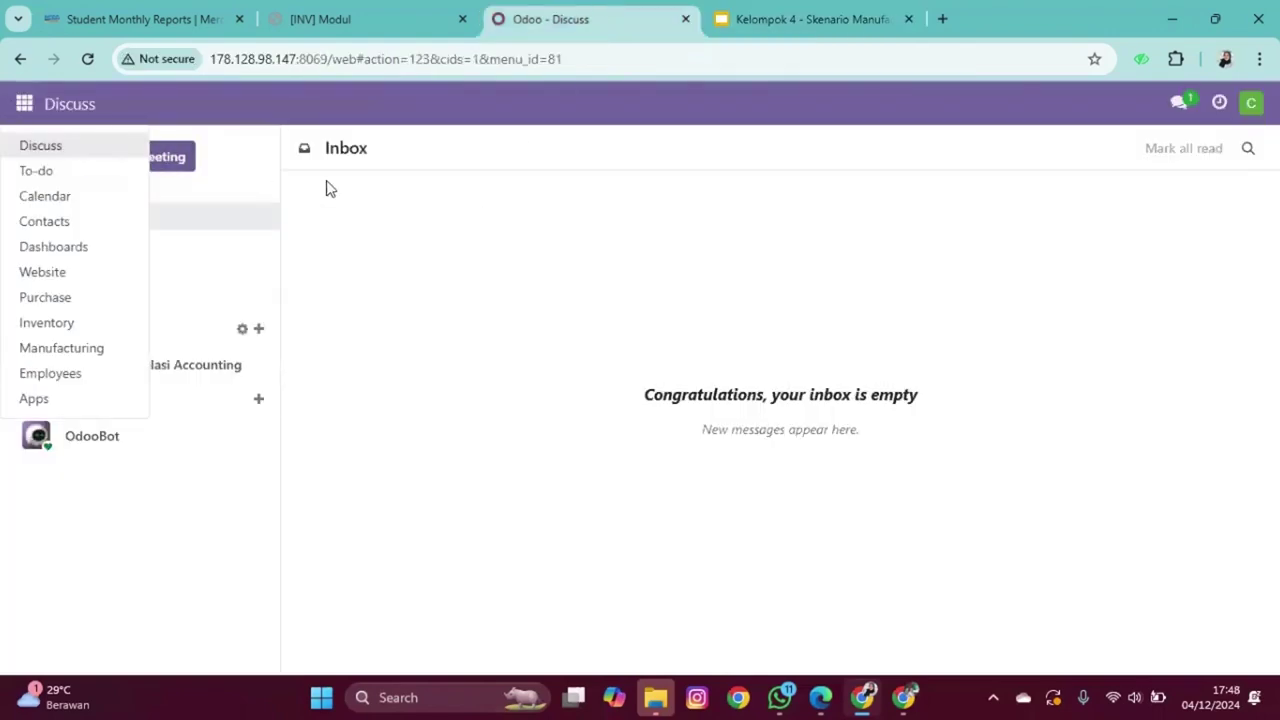
pyautogui.click(480, 190)
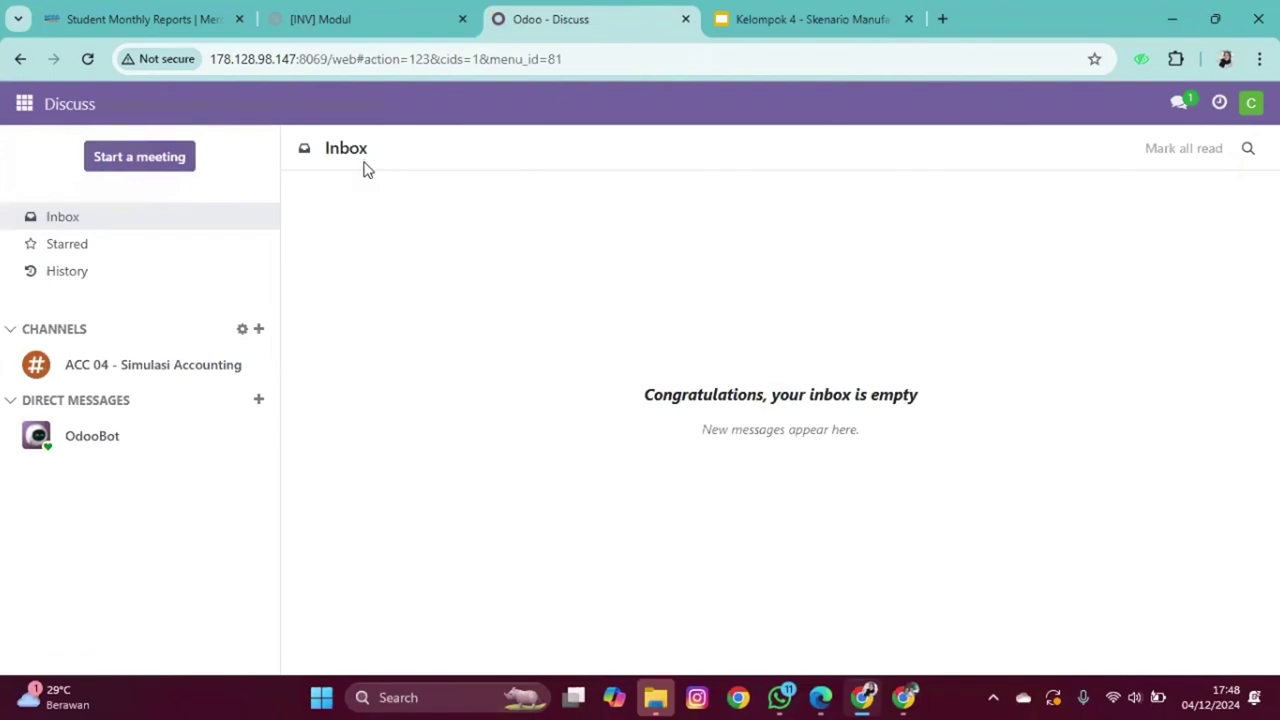
pyautogui.click(18, 118)
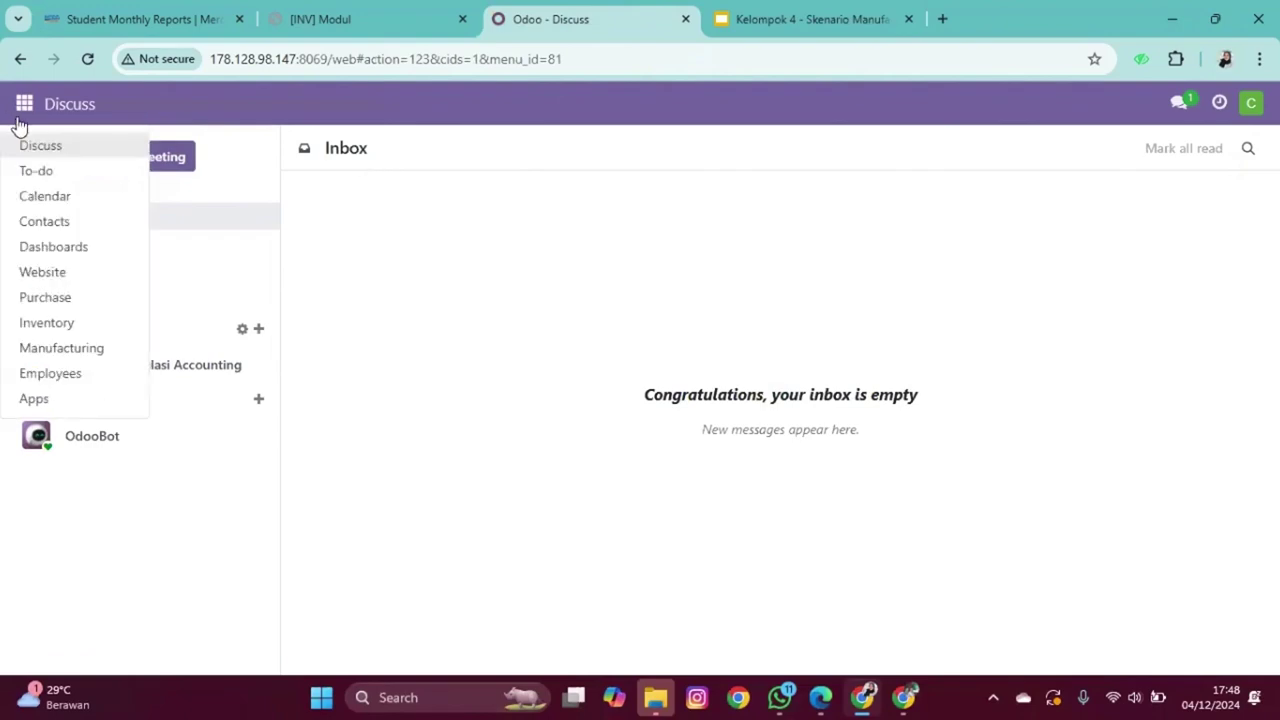
pyautogui.click(45, 305)
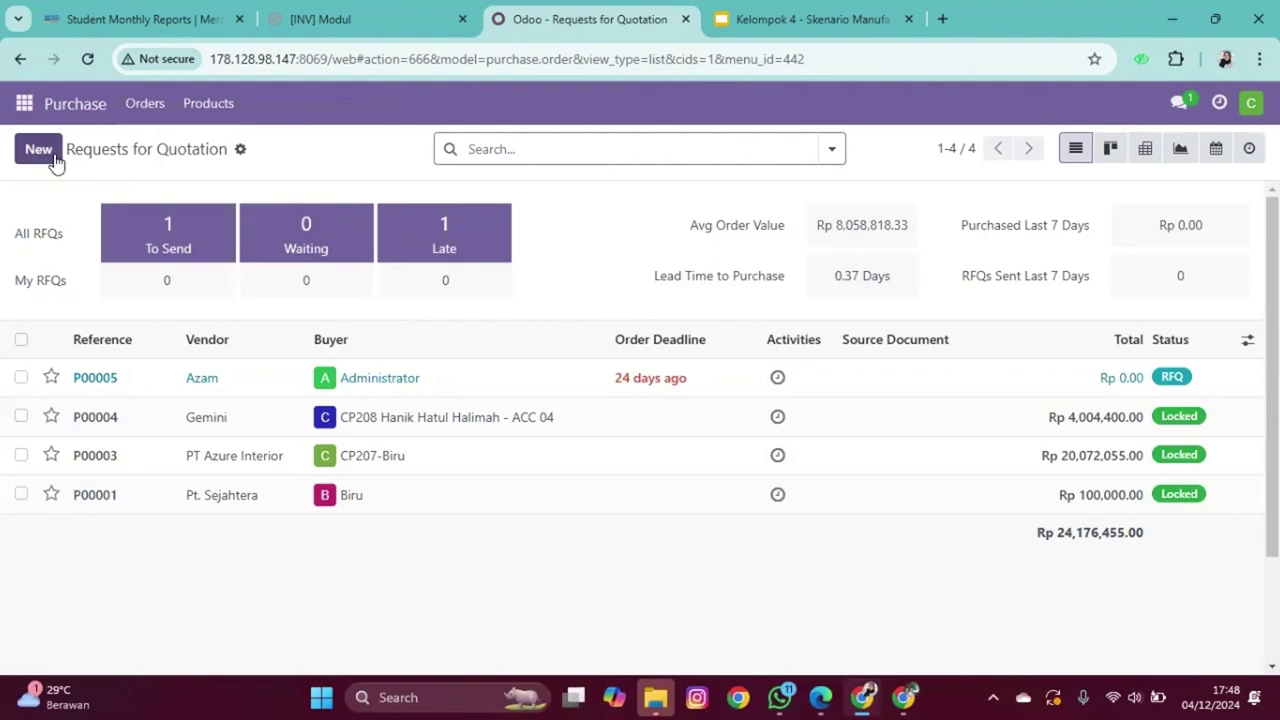
# Step: Show the Requests for Quotation list and start a new RFQ
pyautogui.click(145, 105)
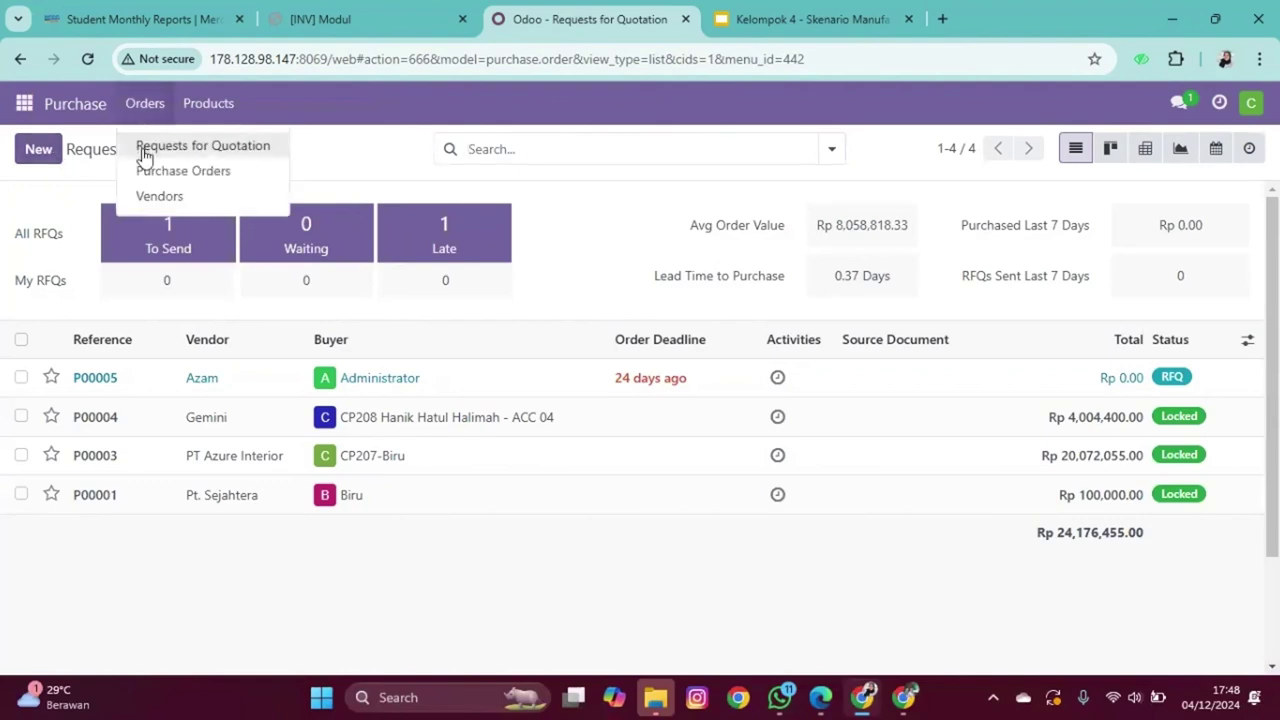
pyautogui.click(145, 155)
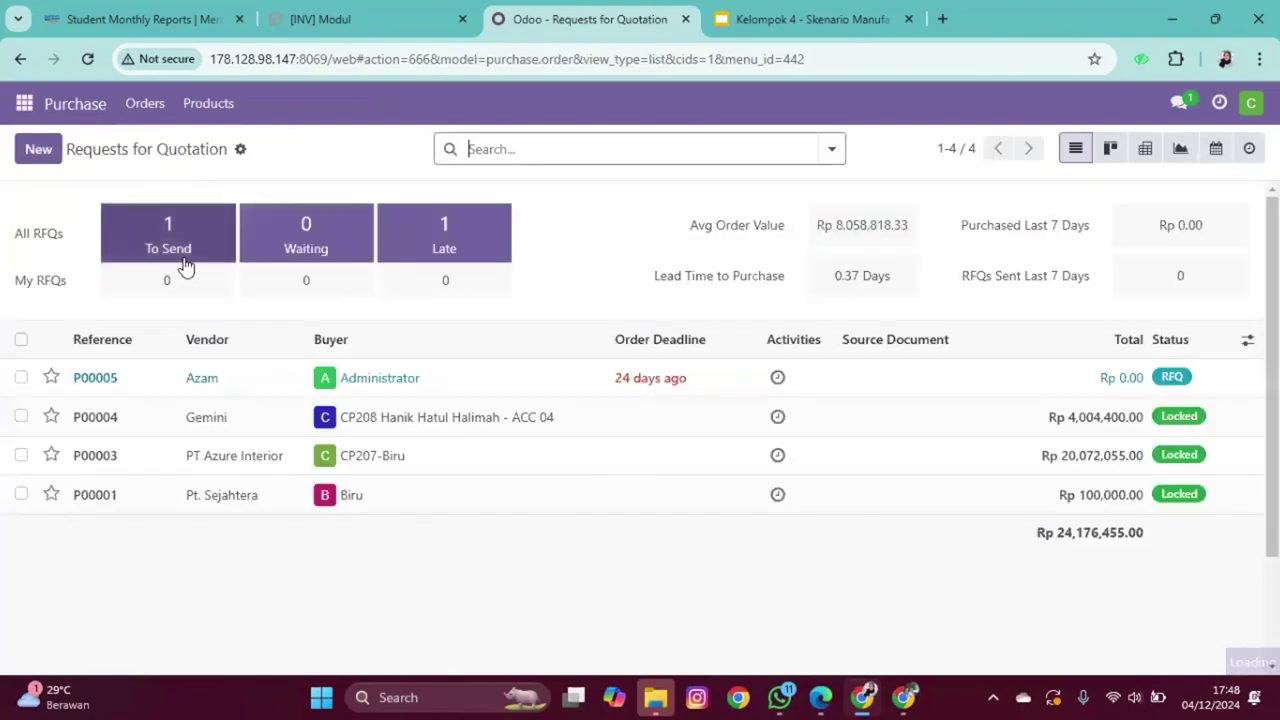
pyautogui.click(55, 158)
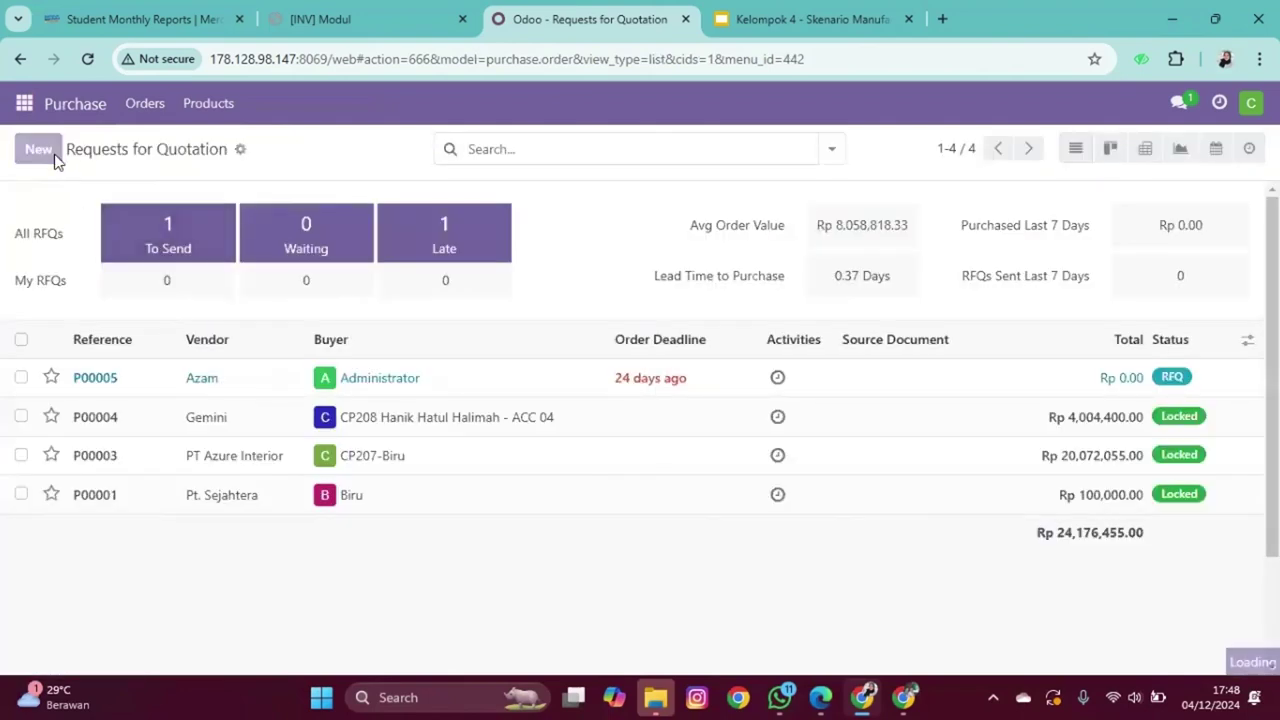
# Step: Set the RFQ vendor to Gemini with expected arrival on December 4
pyautogui.click(200, 329)
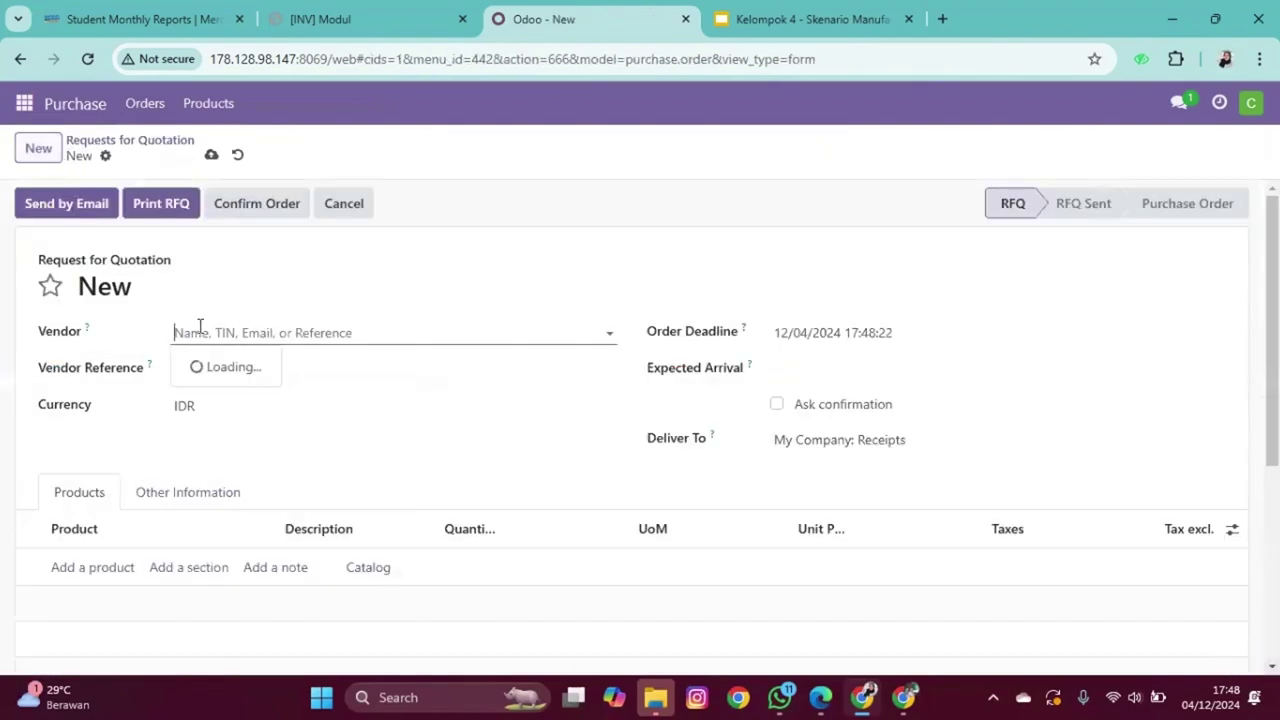
pyautogui.click(212, 369)
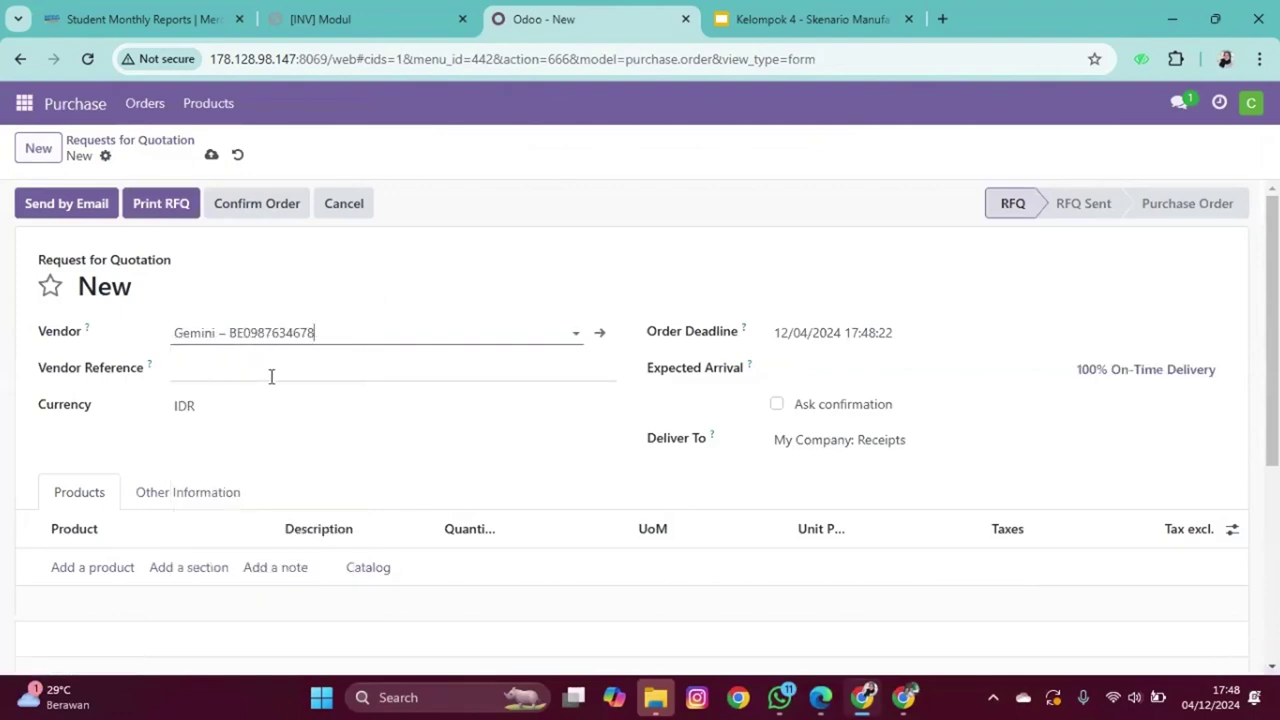
pyautogui.click(826, 372)
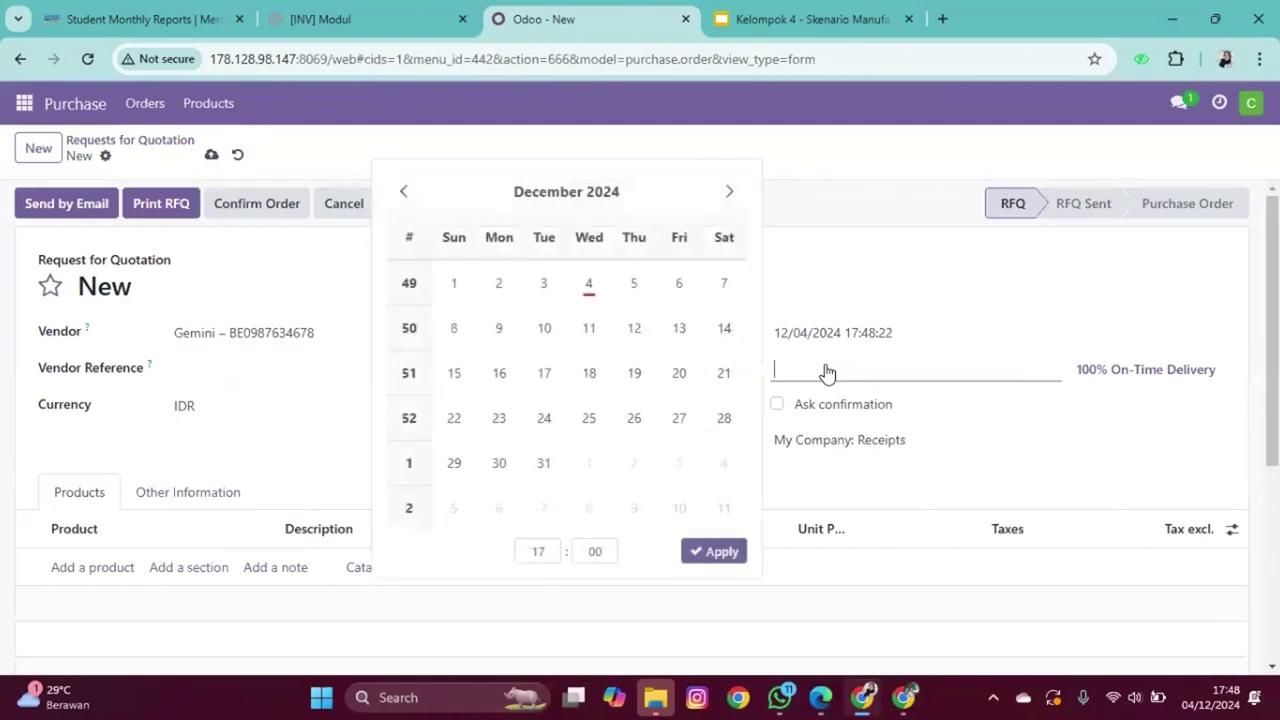
pyautogui.click(589, 283)
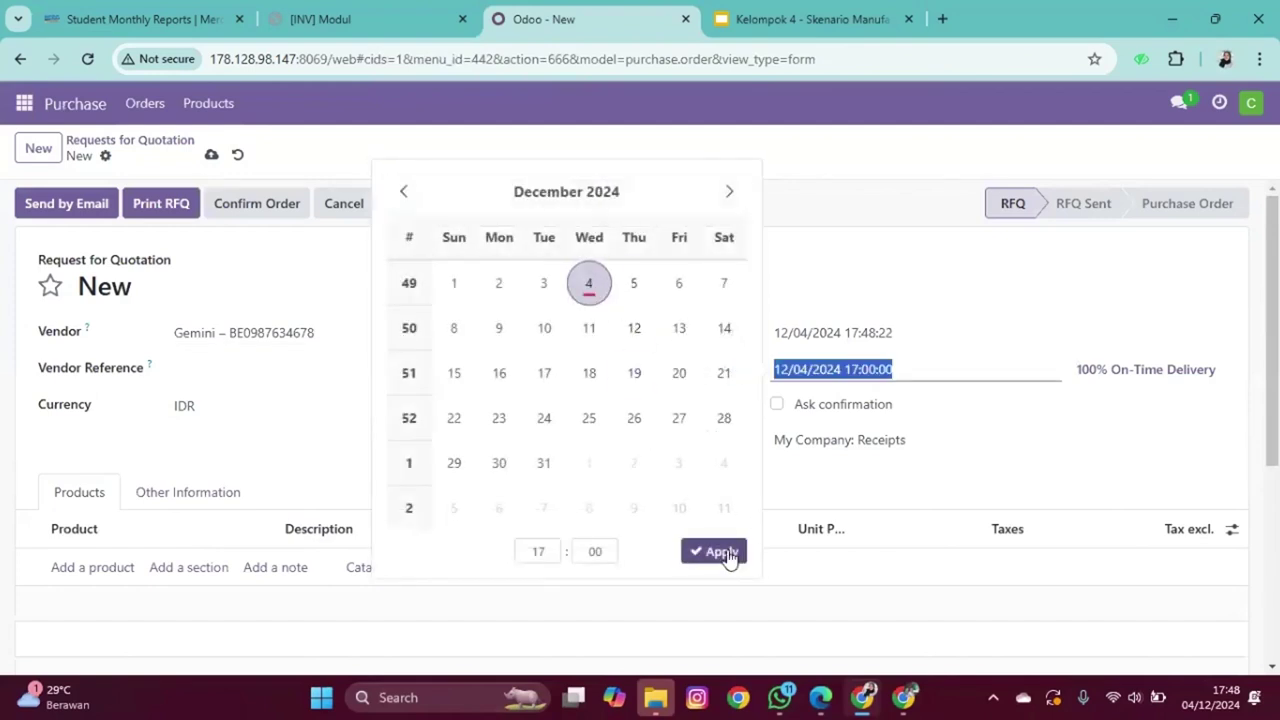
pyautogui.click(718, 552)
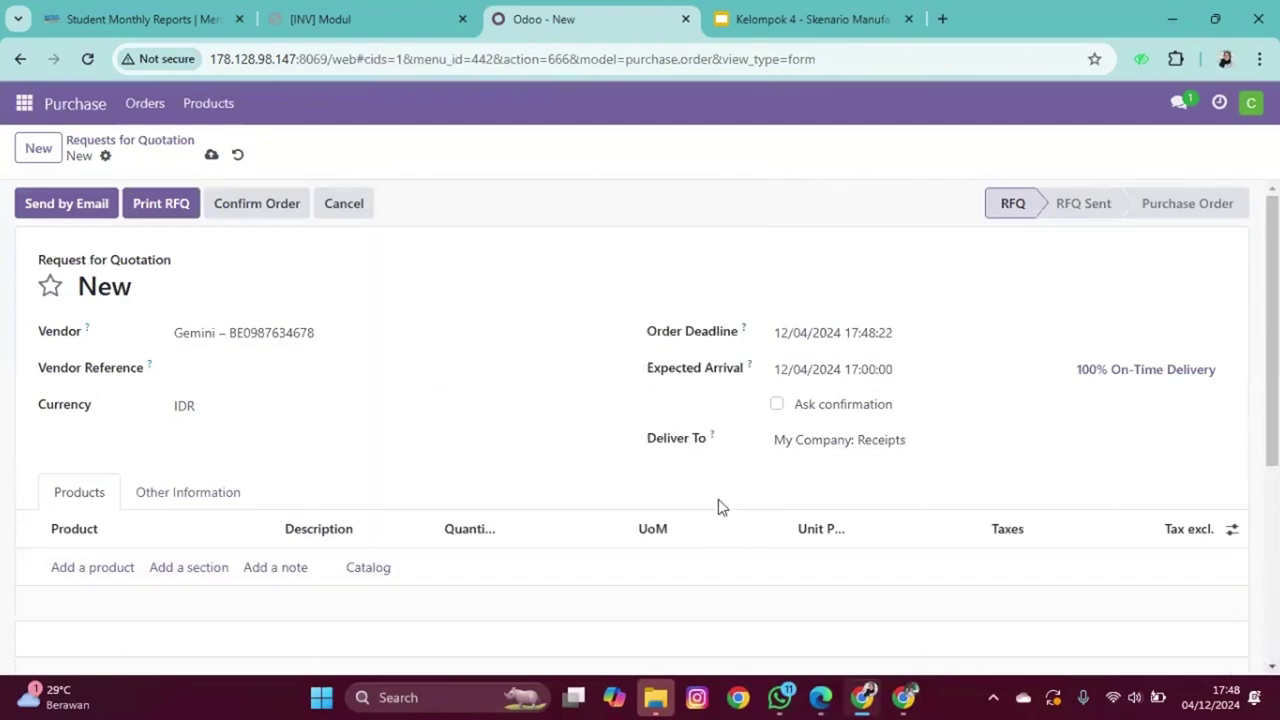
# Step: Add 5 units of [RM_7023] Wood Panel and save RFQ P00007
pyautogui.click(88, 580)
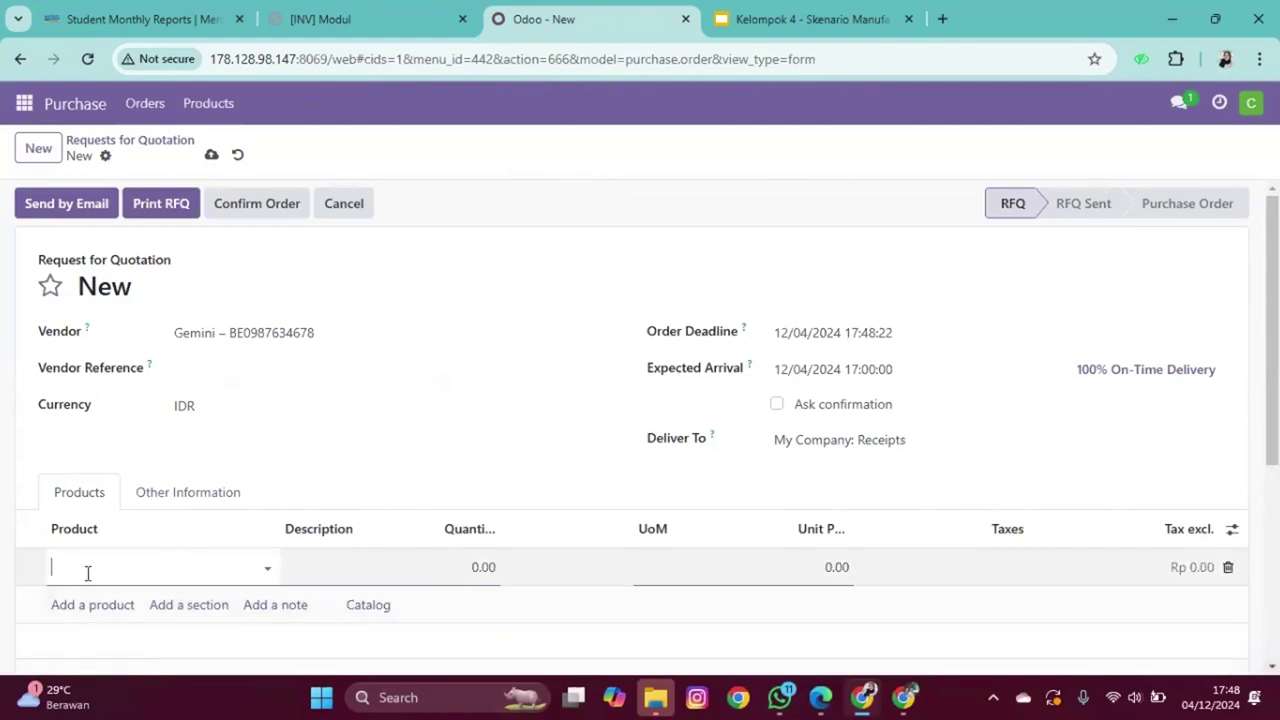
pyautogui.write('wood')
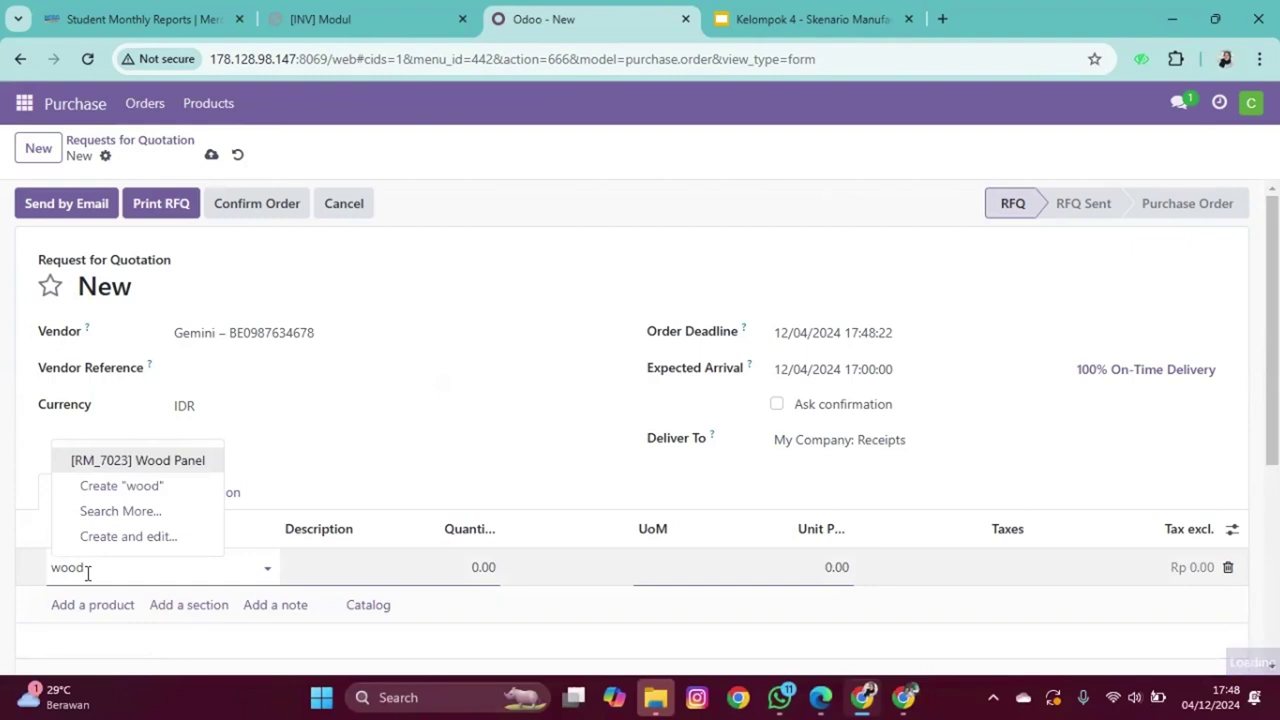
pyautogui.click(127, 471)
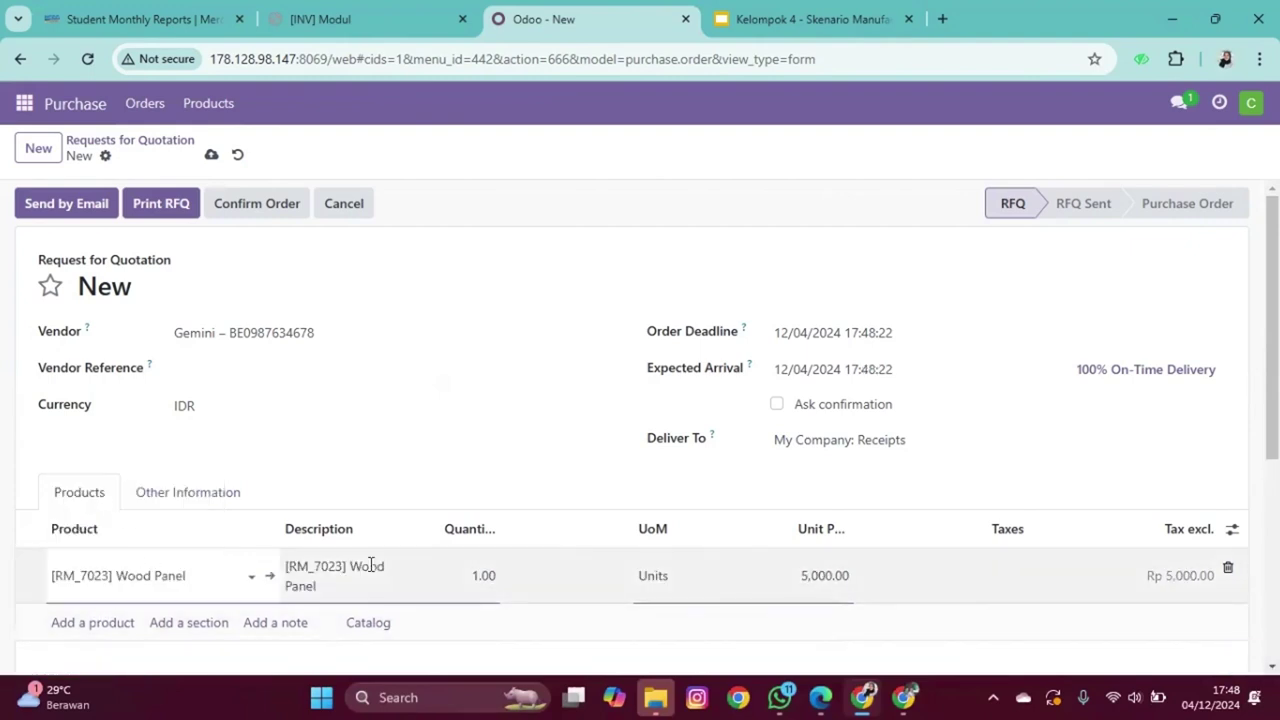
pyautogui.click(483, 576)
pyautogui.press('BackSpace')
pyautogui.write('5')
pyautogui.click(507, 462)
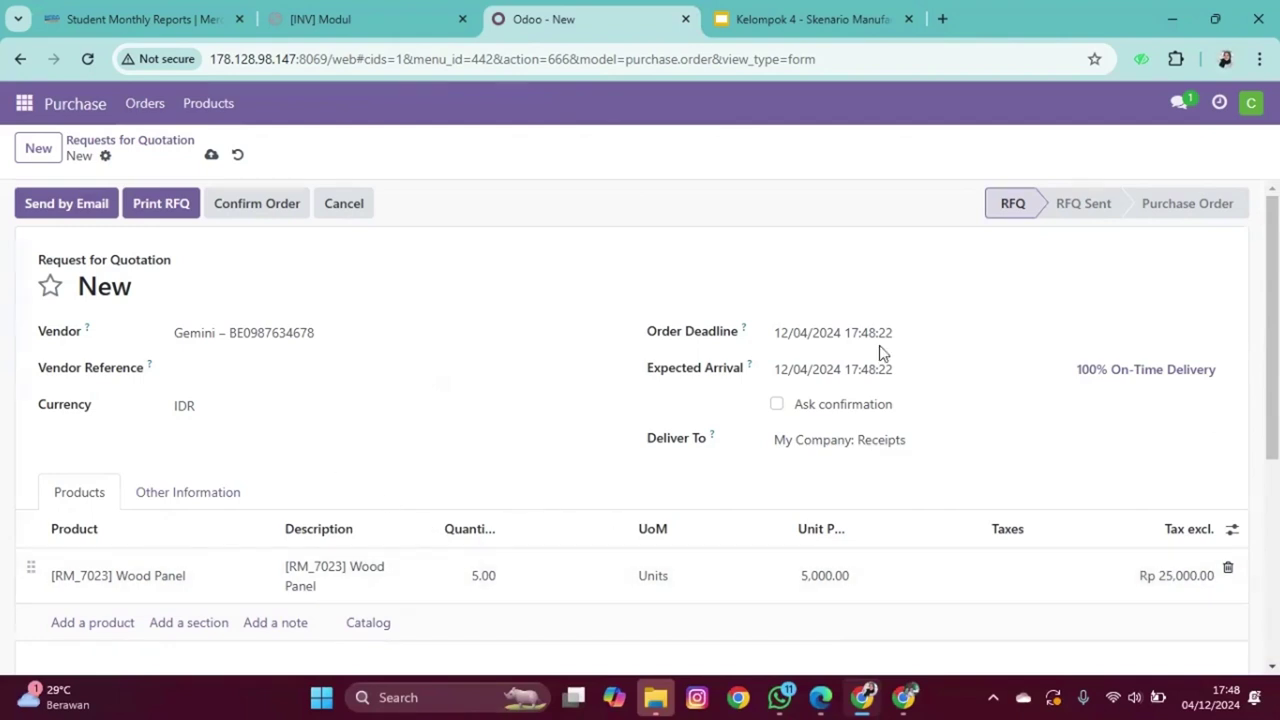
pyautogui.click(211, 157)
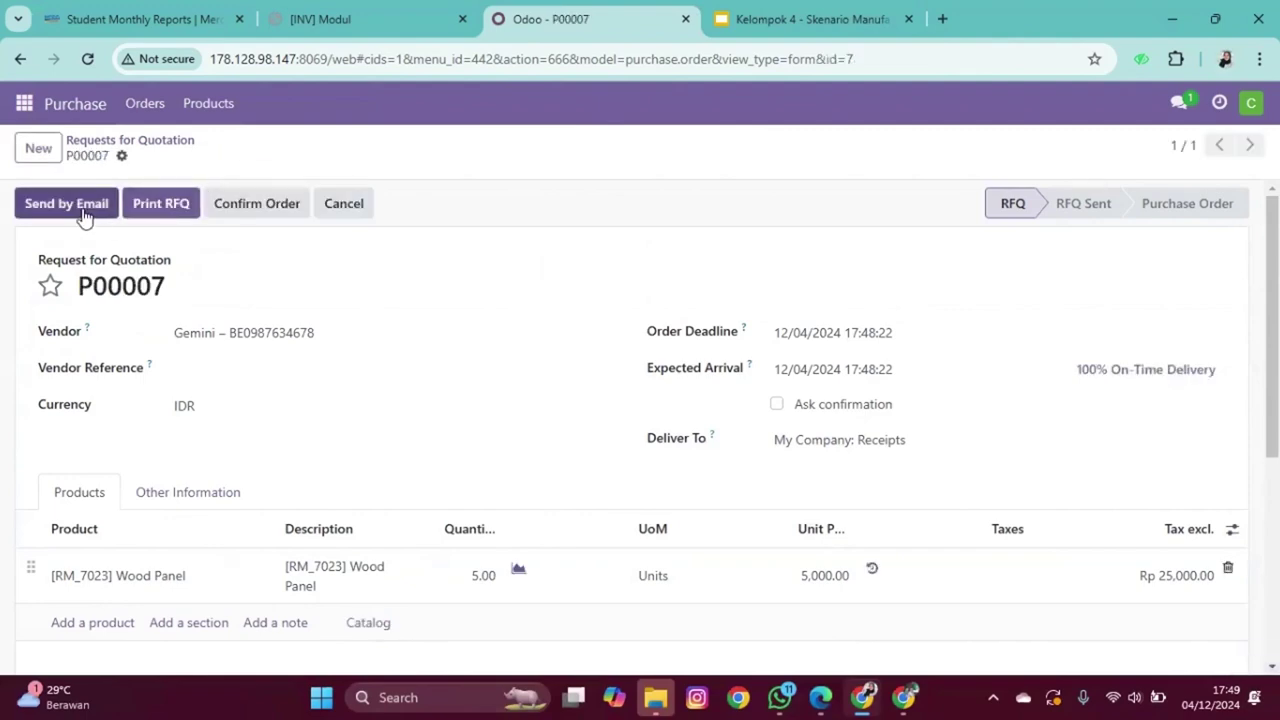
# Step: Try emailing RFQ P00007, dismiss the missing-sender error, and close the composer
pyautogui.click(84, 212)
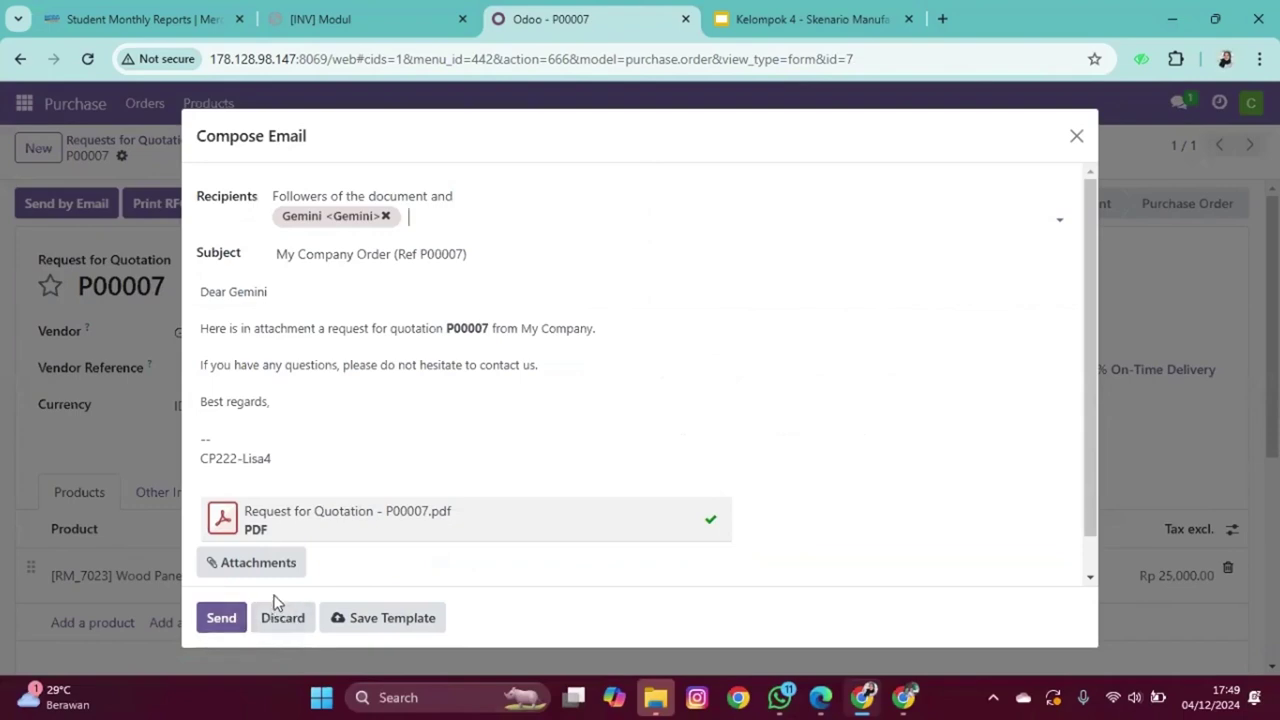
pyautogui.click(220, 628)
pyautogui.click(388, 423)
pyautogui.moveTo(1140, 100); pyautogui.dragTo(1207, 268)
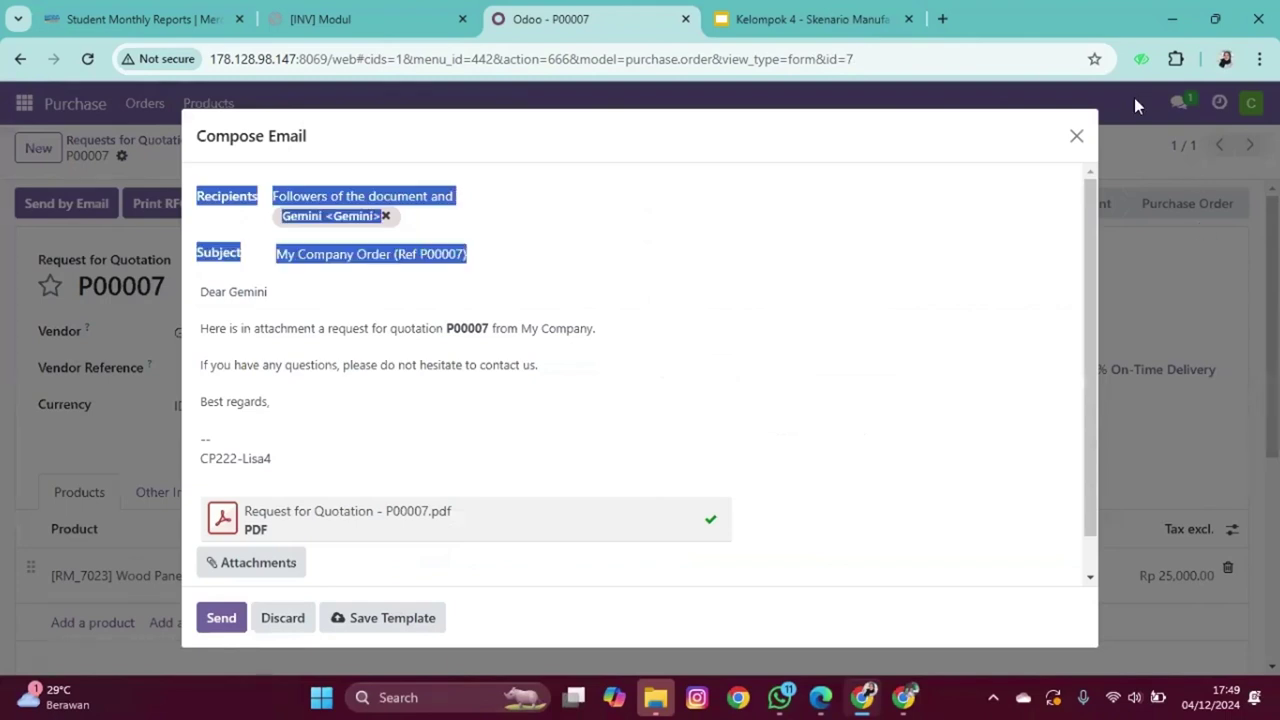
pyautogui.click(1076, 136)
# Step: Open My Profile preferences and select the empty Email field
pyautogui.click(1249, 112)
pyautogui.click(1206, 236)
pyautogui.click(350, 456)
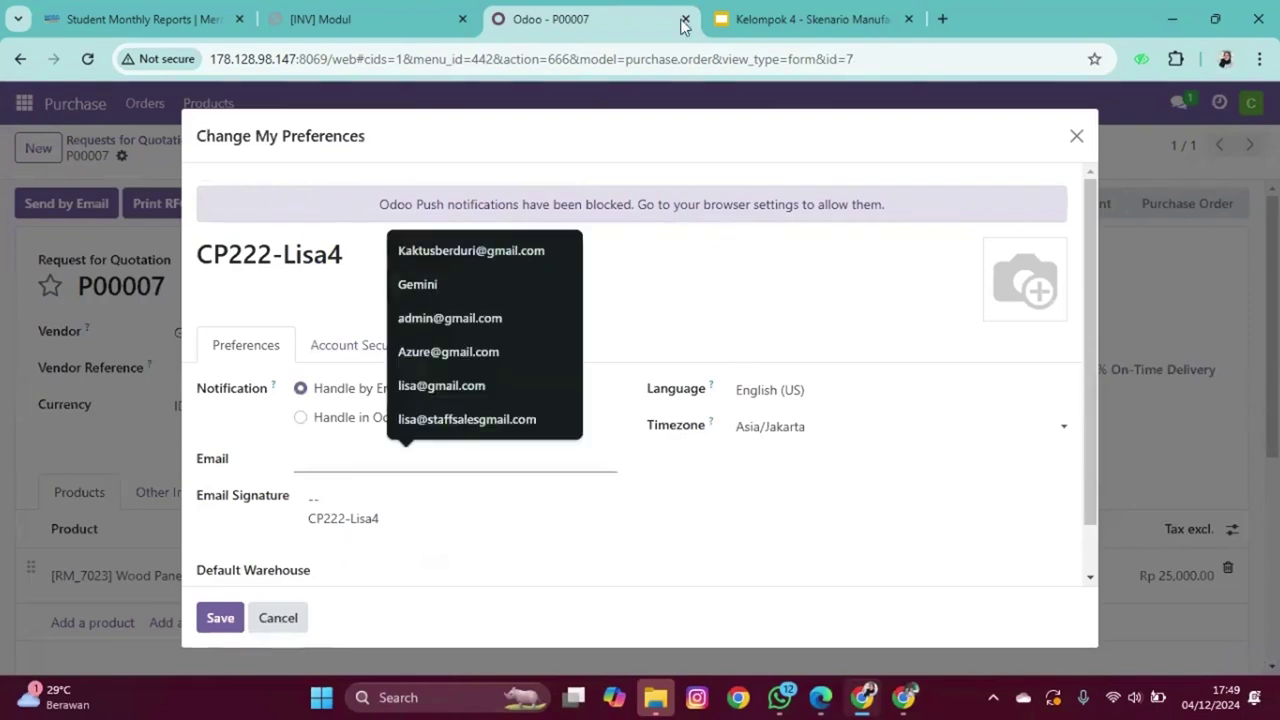
pyautogui.click(745, 20)
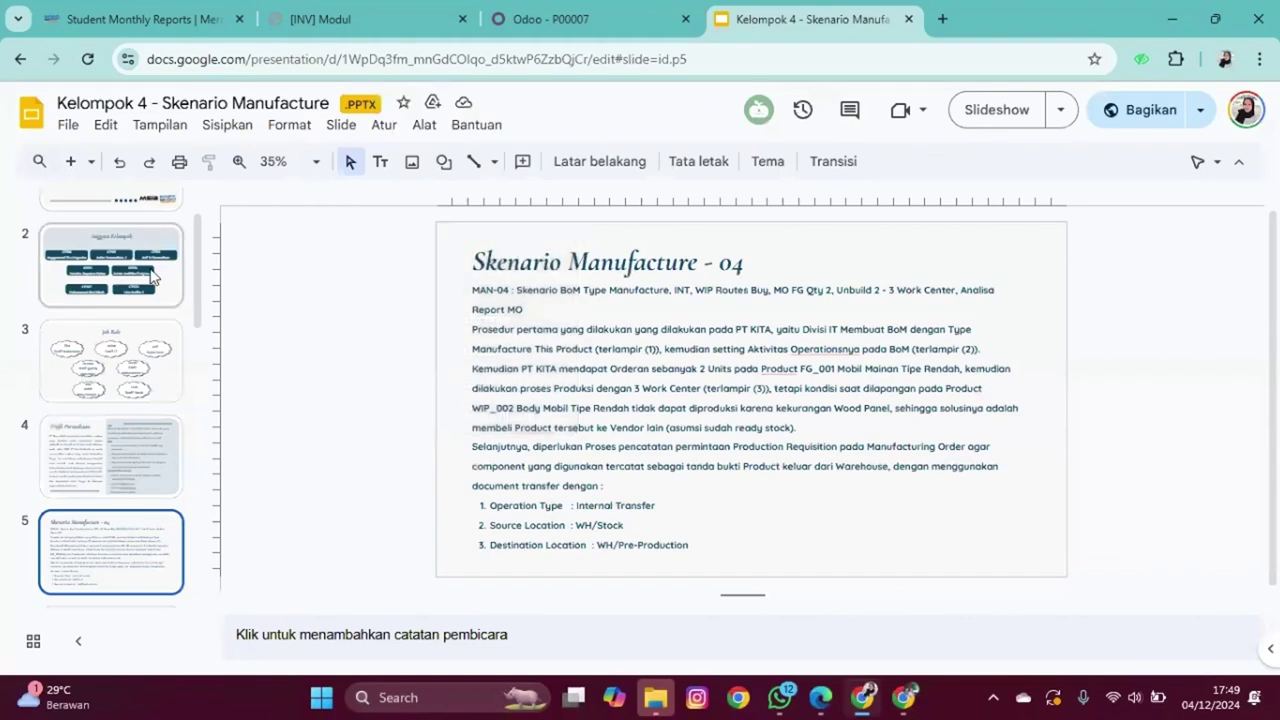
# Step: Copy the company email from the Profil Perusahaan slide
pyautogui.click(151, 278)
pyautogui.press('Up')
pyautogui.press('Down')
pyautogui.press('Down')
pyautogui.press('Down')
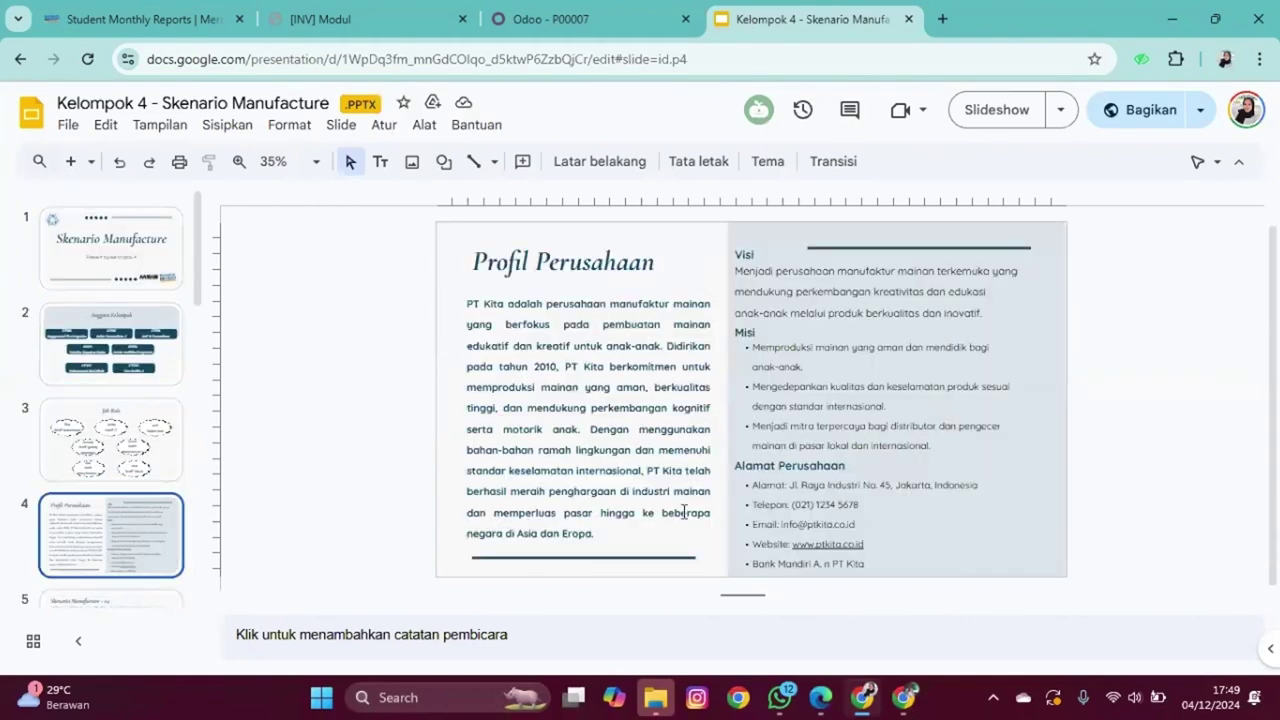
pyautogui.click(786, 521)
pyautogui.doubleClick(786, 521)
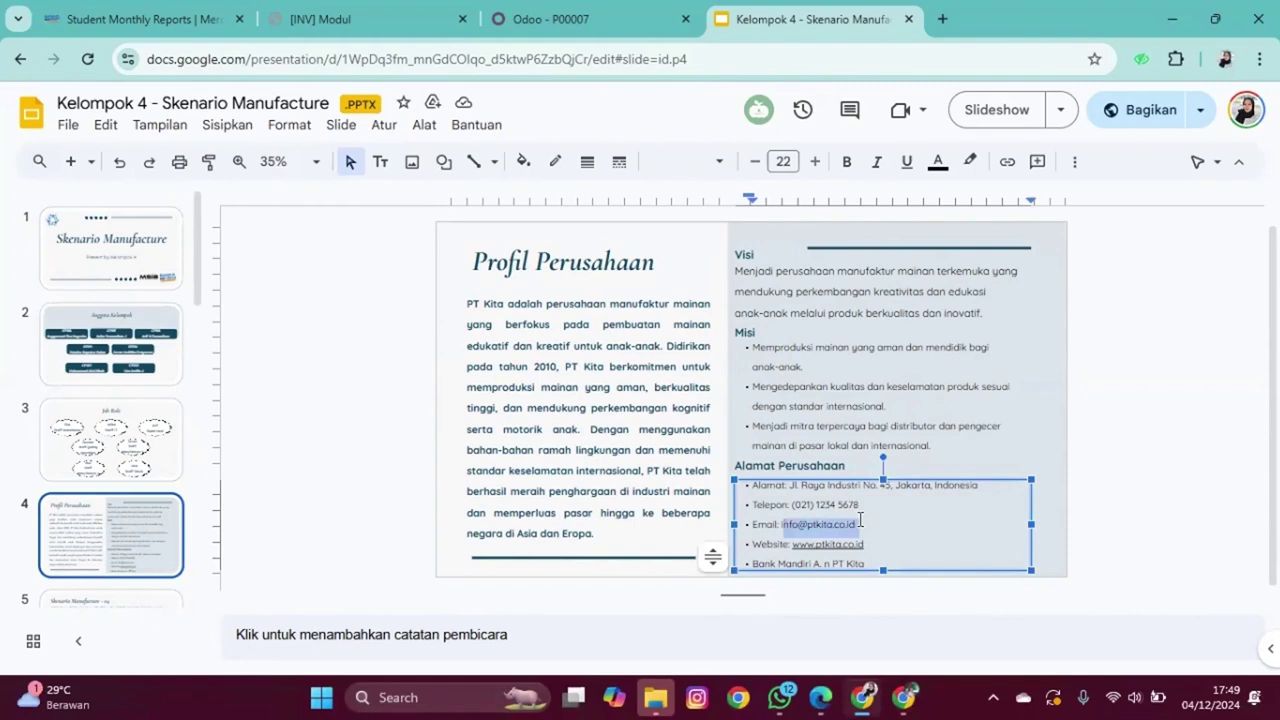
pyautogui.moveTo(779, 524); pyautogui.dragTo(858, 527)
pyautogui.hotkey('ctrl', 'c')
# Step: Paste the email into the Odoo Email field and remove its leading space
pyautogui.click(550, 19)
pyautogui.click(437, 455)
pyautogui.hotkey('ctrl', 'v')
pyautogui.press('BackSpace')
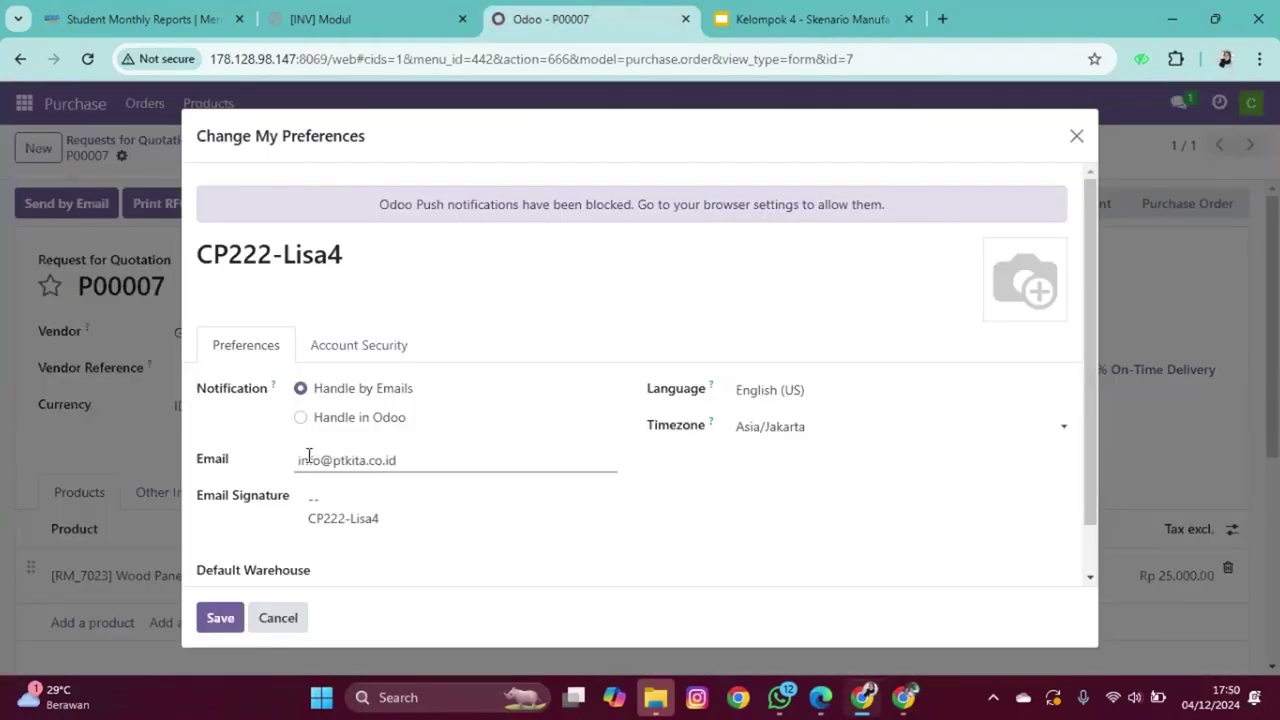
# Step: Save the email preference and send the RFQ P00007 email to the vendor
pyautogui.click(218, 620)
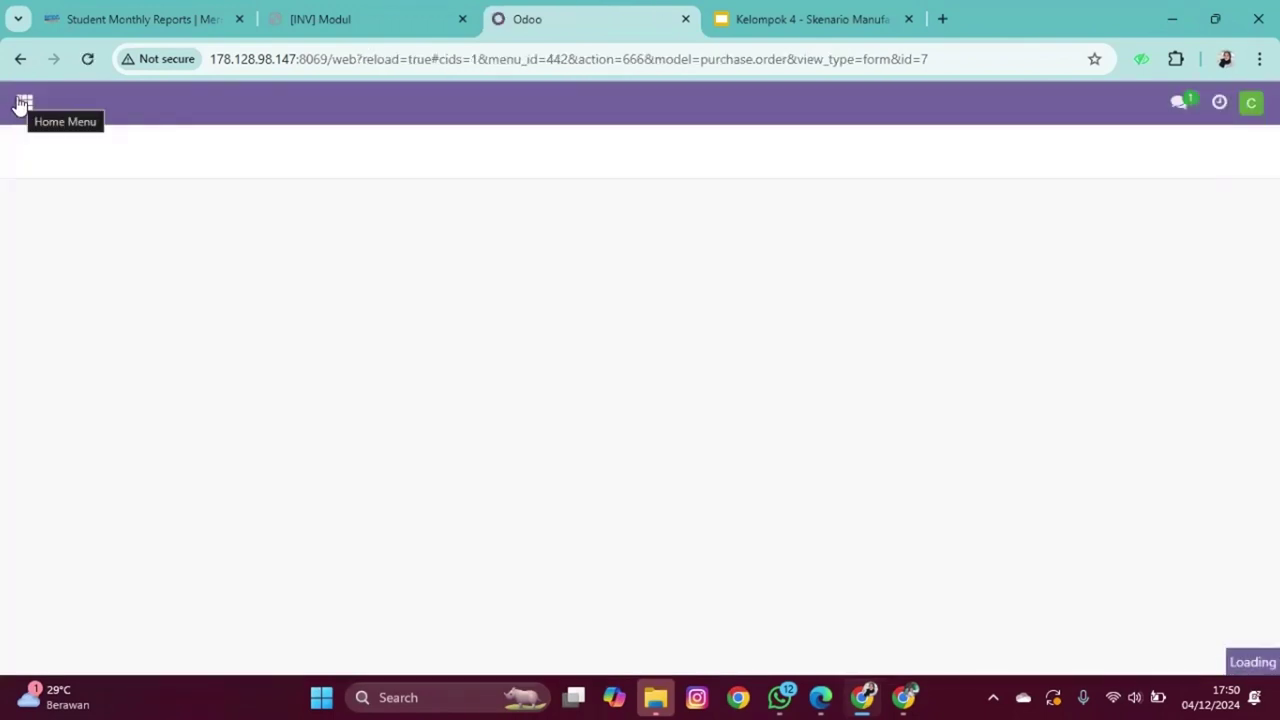
pyautogui.click(73, 208)
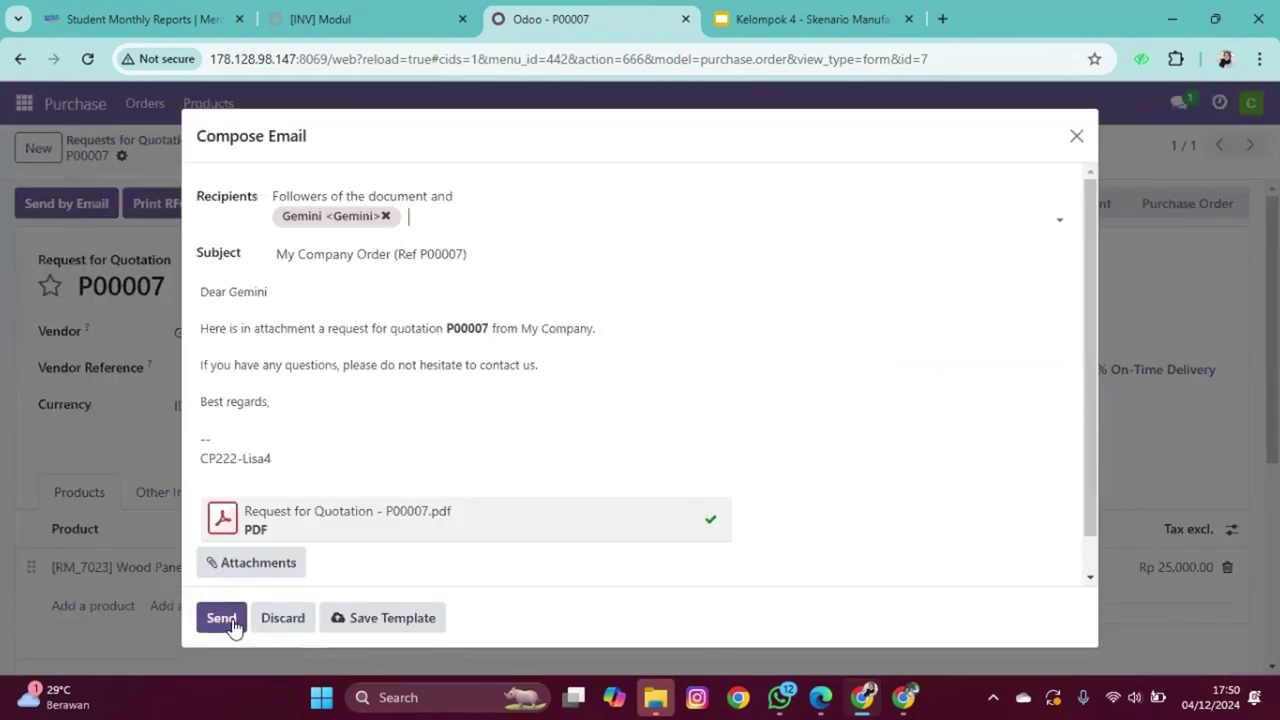
pyautogui.click(222, 619)
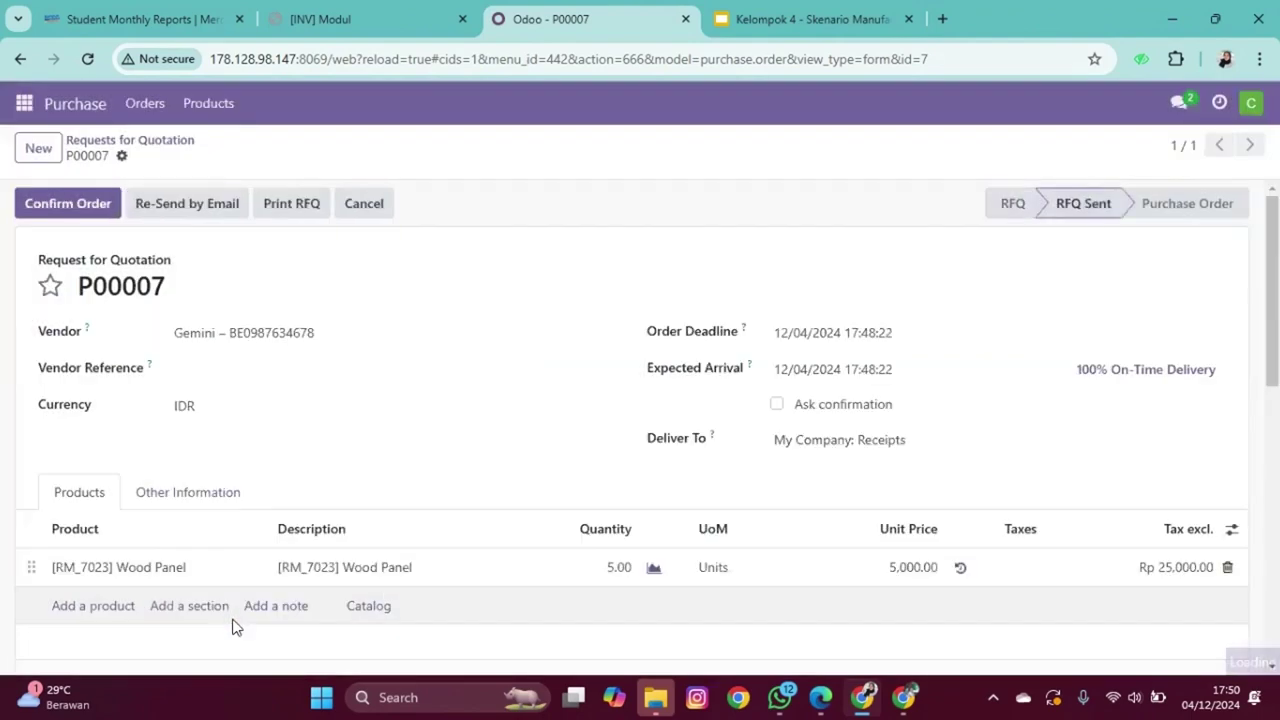
# Step: Confirm the order and reopen purchase order P00007
pyautogui.click(63, 210)
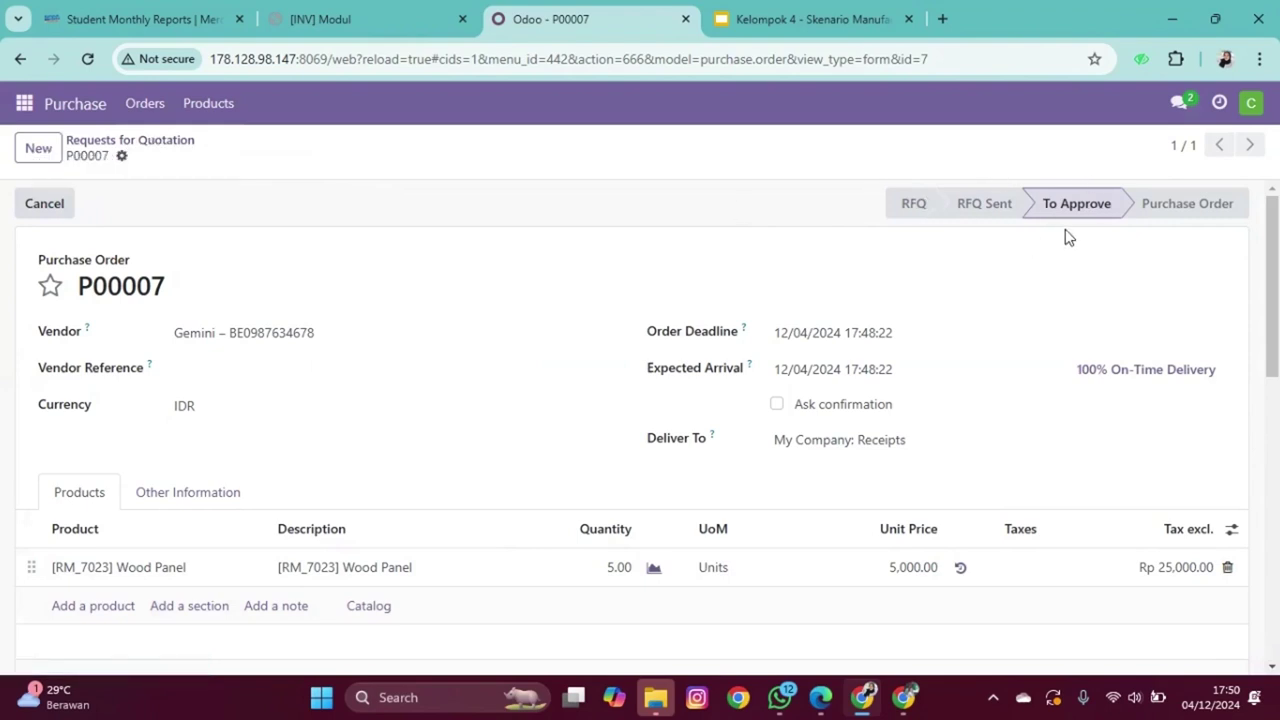
pyautogui.click(130, 141)
pyautogui.click(229, 374)
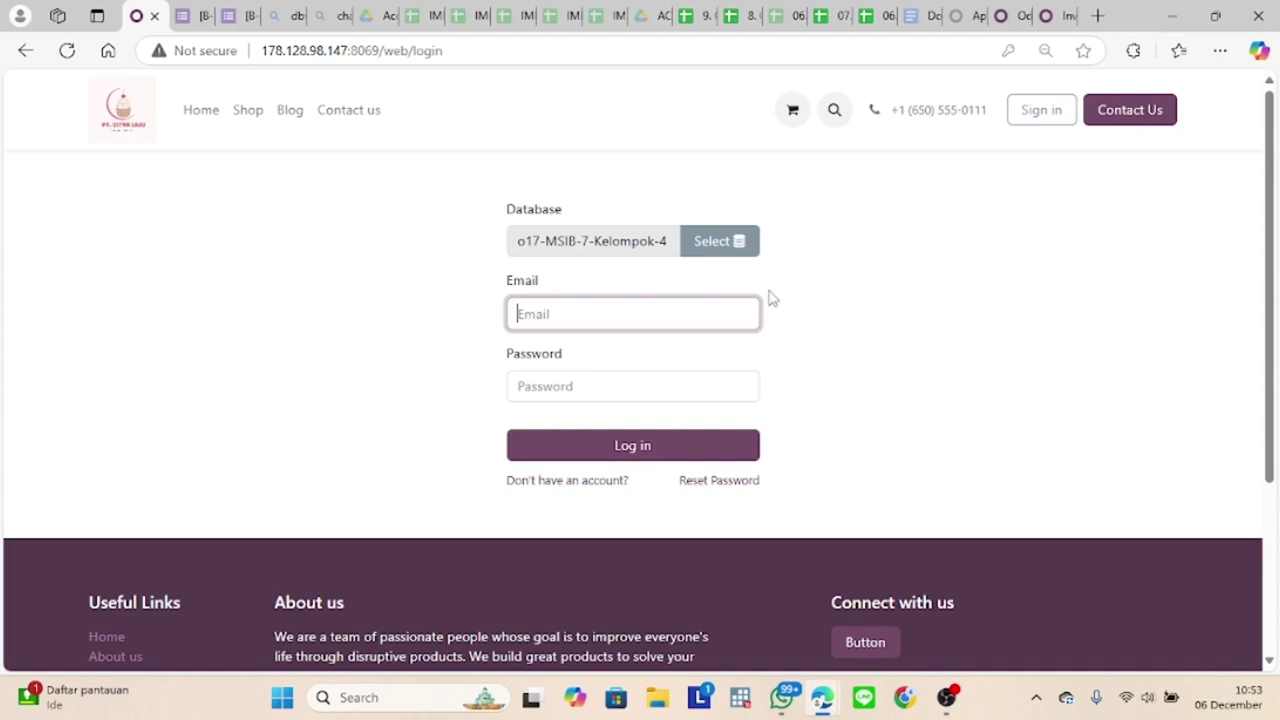
# Step: Log in with the saved email and the account password, declining to save the password
pyautogui.click(674, 316)
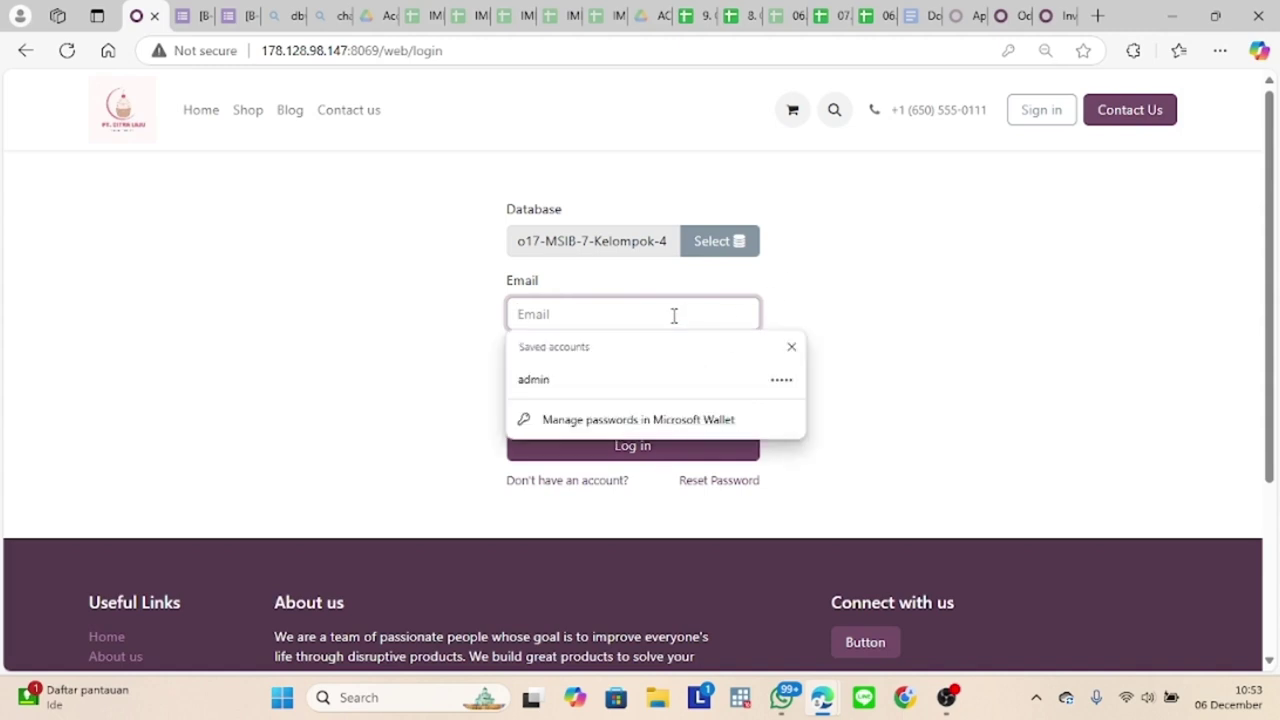
pyautogui.write('c')
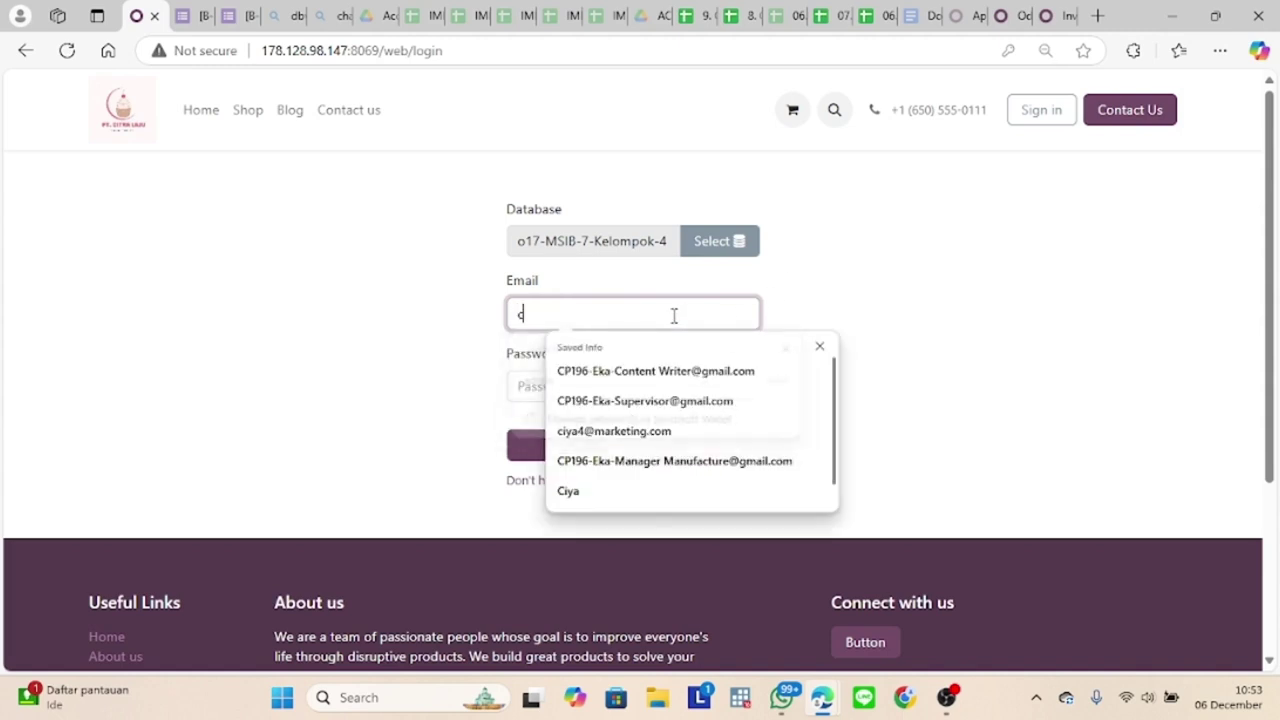
pyautogui.press('BackSpace')
pyautogui.write('ek')
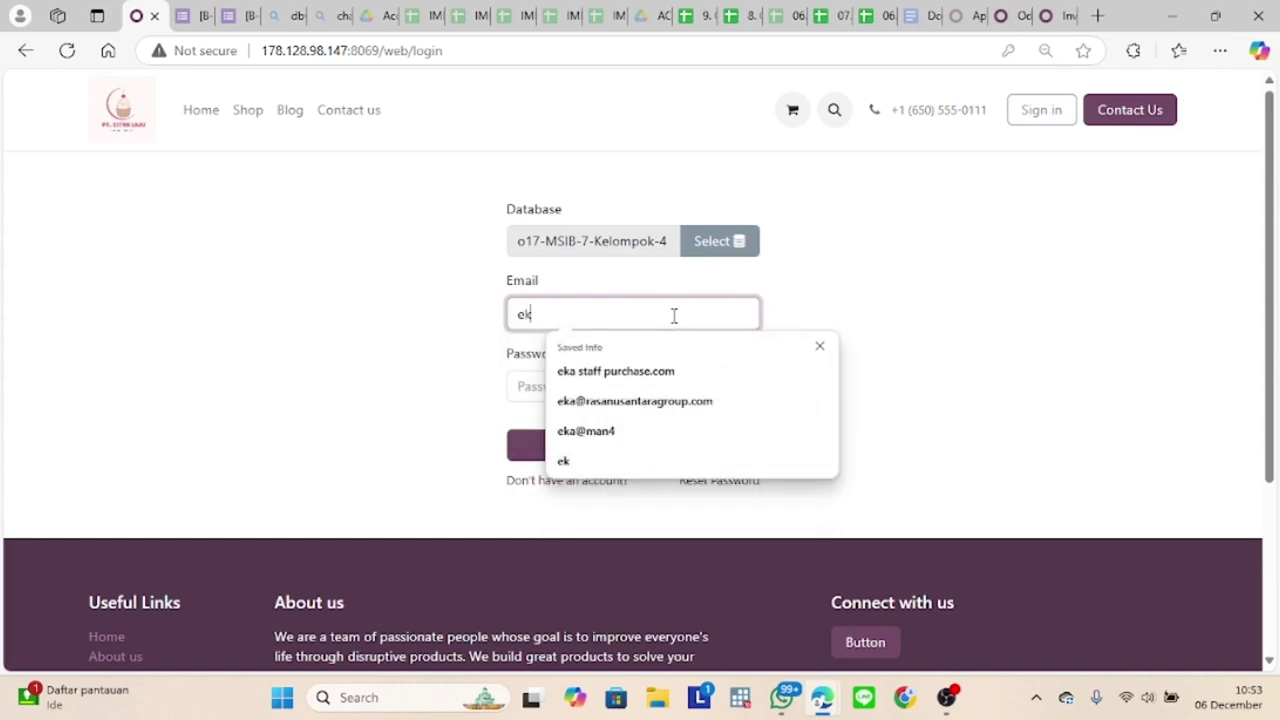
pyautogui.click(565, 423)
pyautogui.click(571, 391)
pyautogui.write('12345')
pyautogui.click(528, 452)
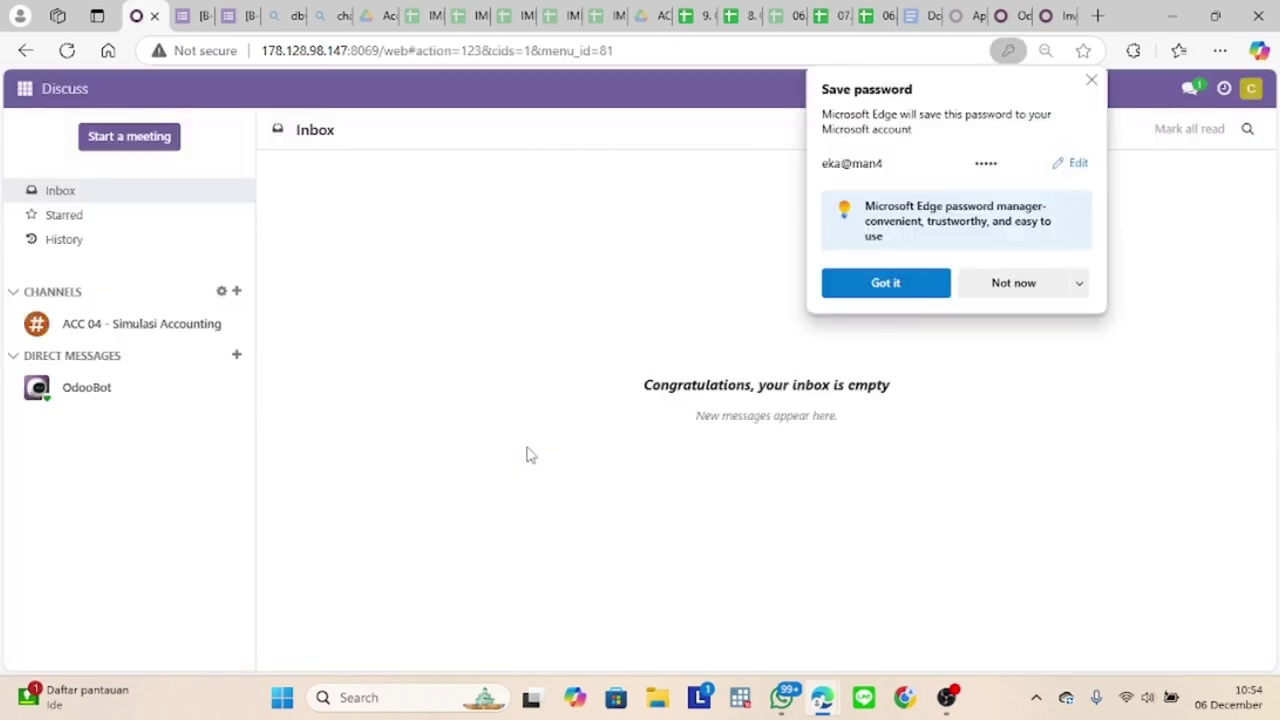
pyautogui.click(1013, 283)
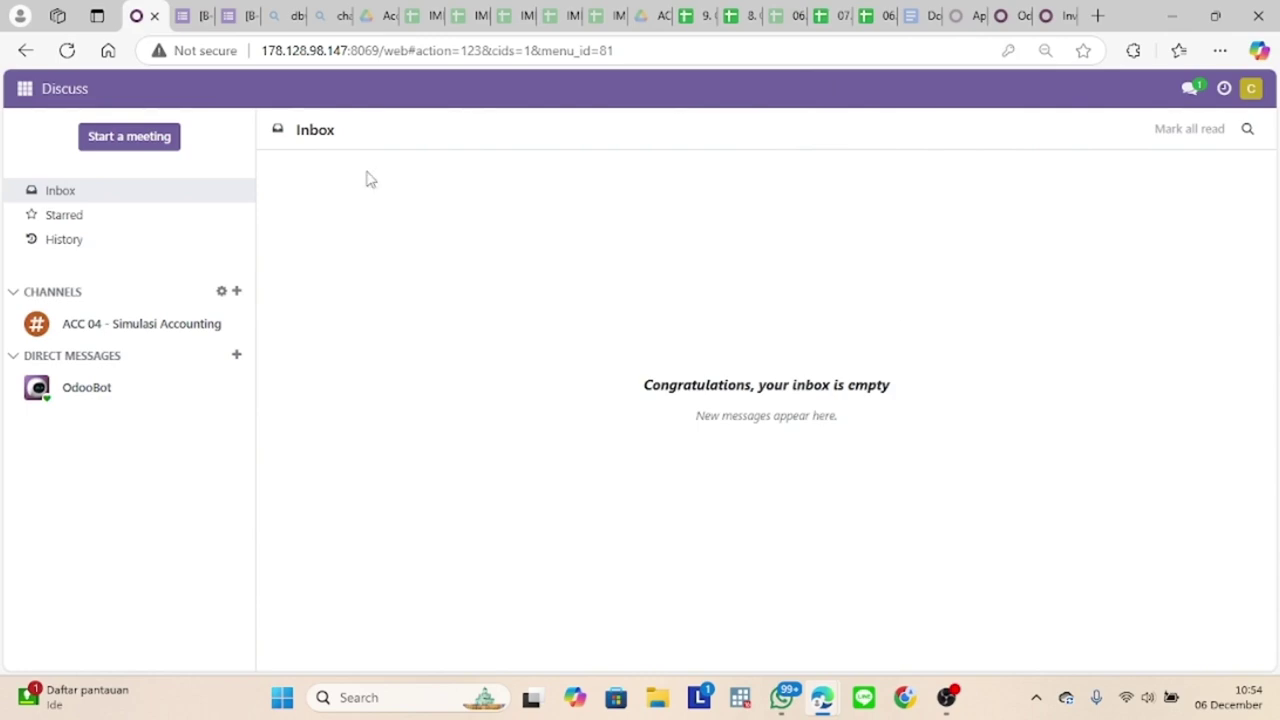
# Step: Open Inventory's warehouse Internal Transfers and remove the Ready and Operation Type filters
pyautogui.click(15, 90)
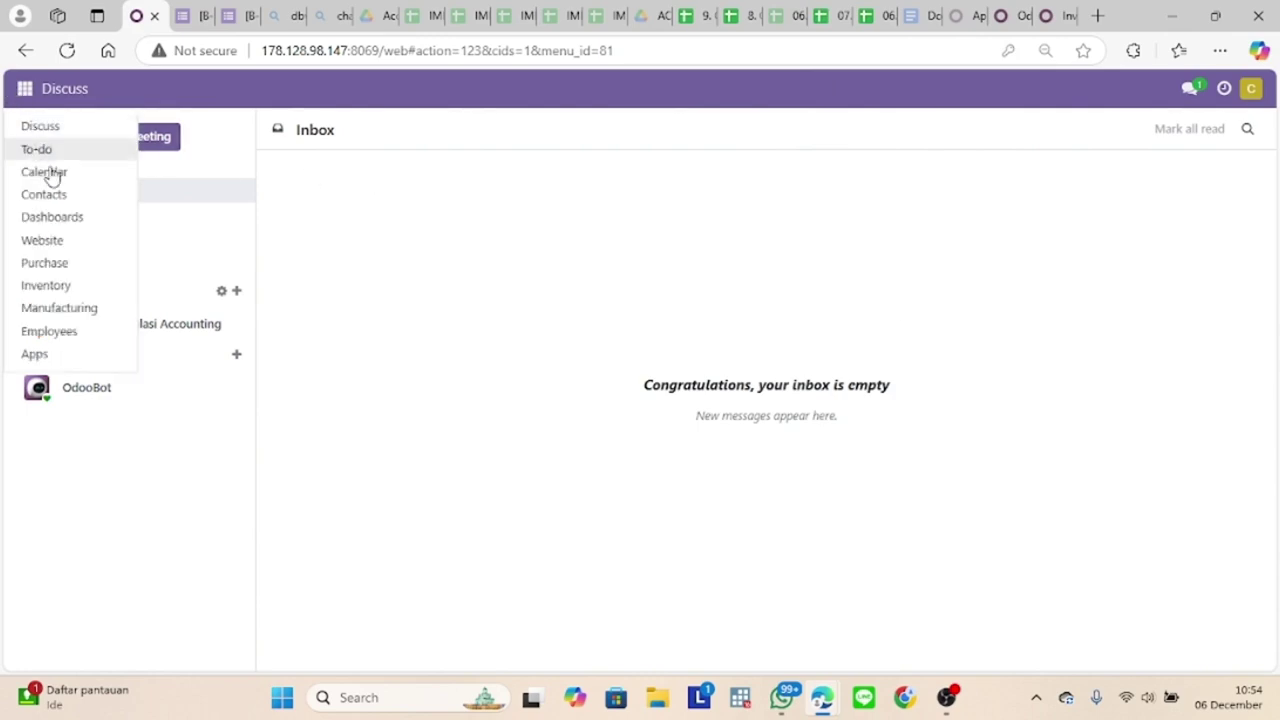
pyautogui.click(47, 286)
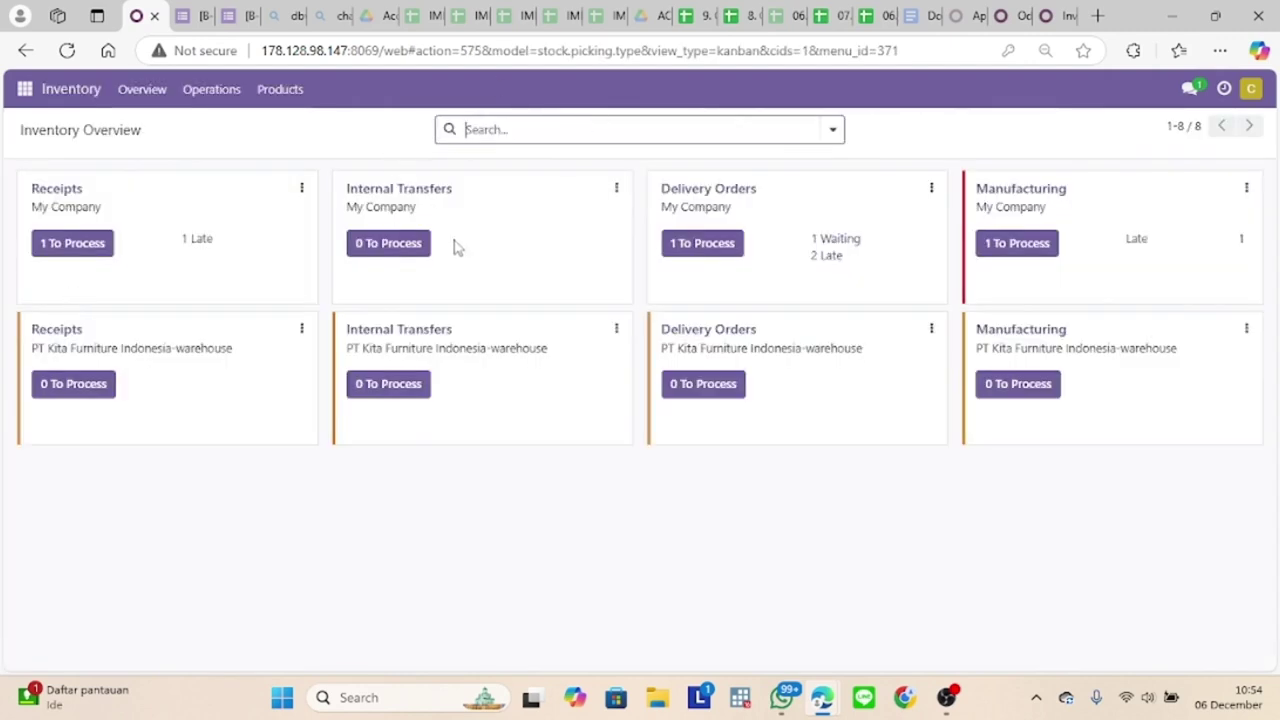
pyautogui.click(419, 254)
pyautogui.click(412, 393)
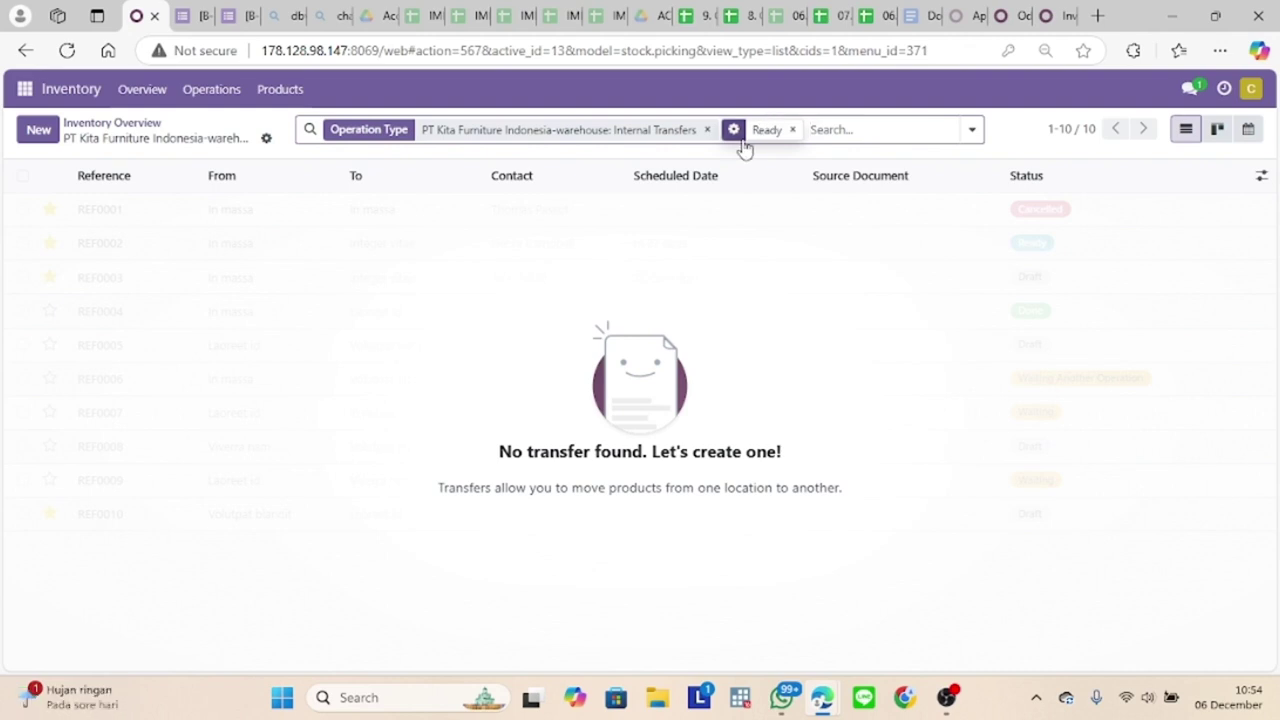
pyautogui.click(792, 129)
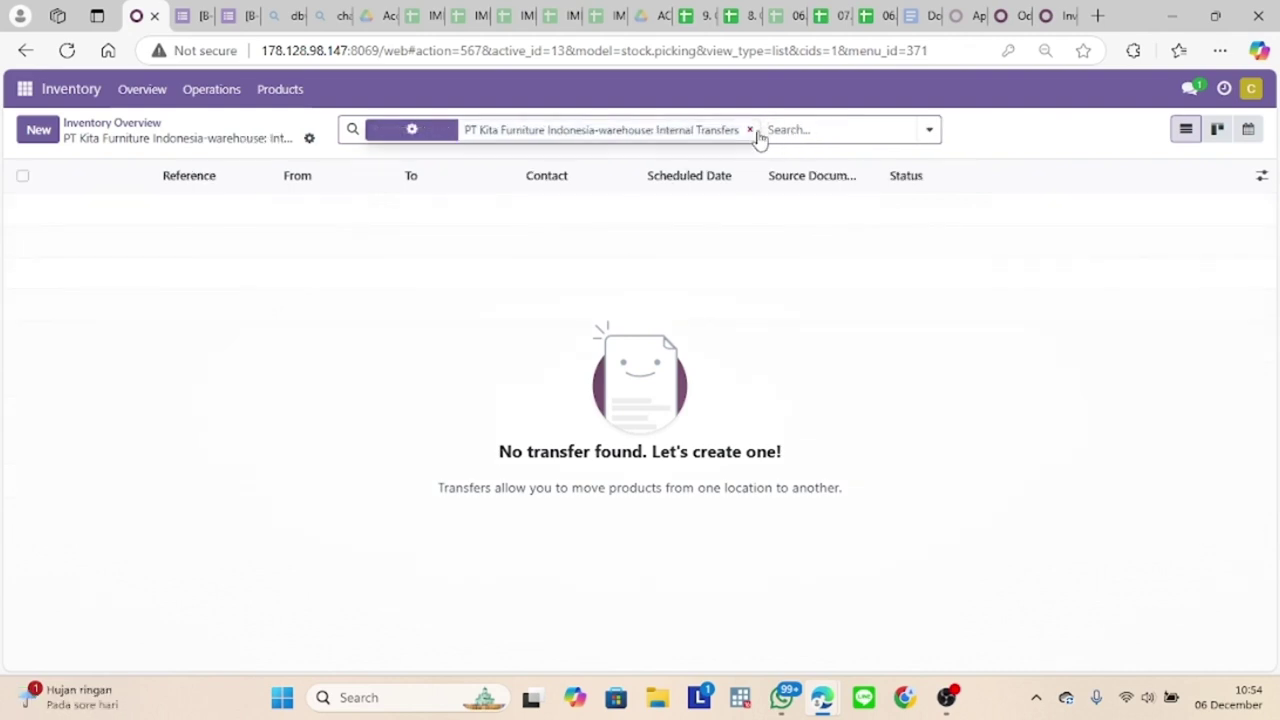
pyautogui.click(751, 130)
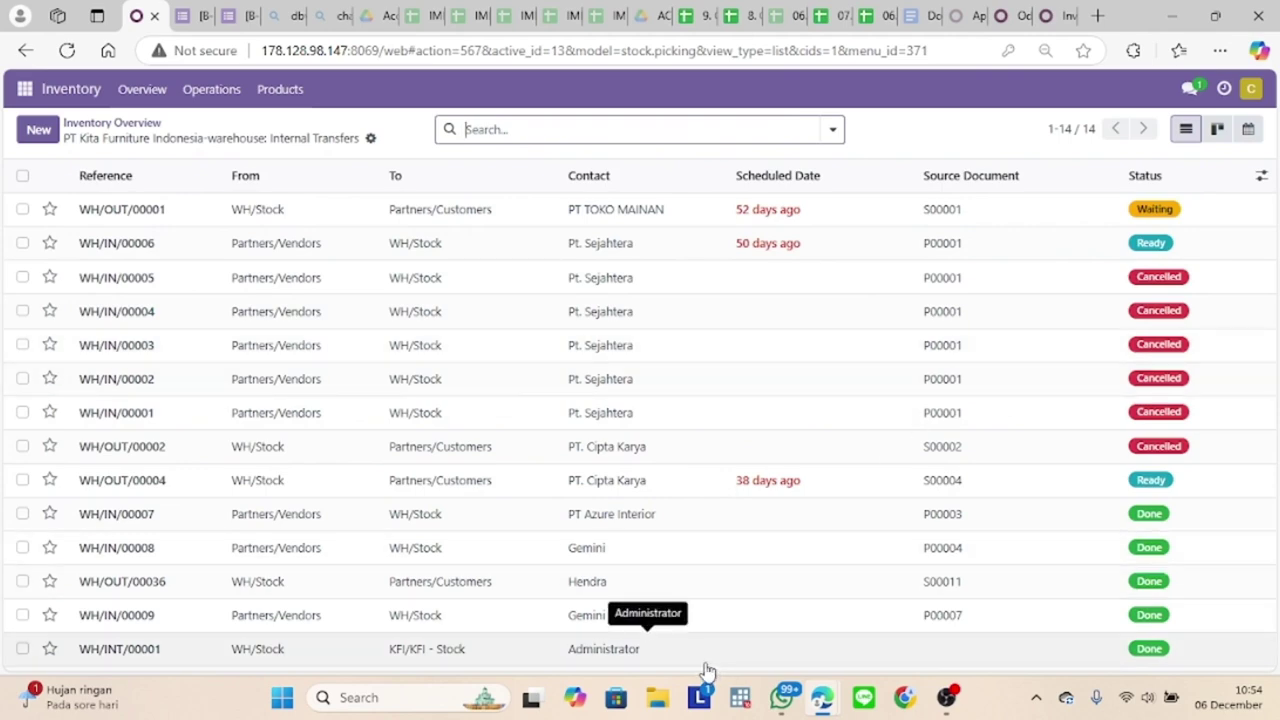
# Step: Start a new internal transfer for contact Administrator, scheduled at hour 12
pyautogui.click(40, 130)
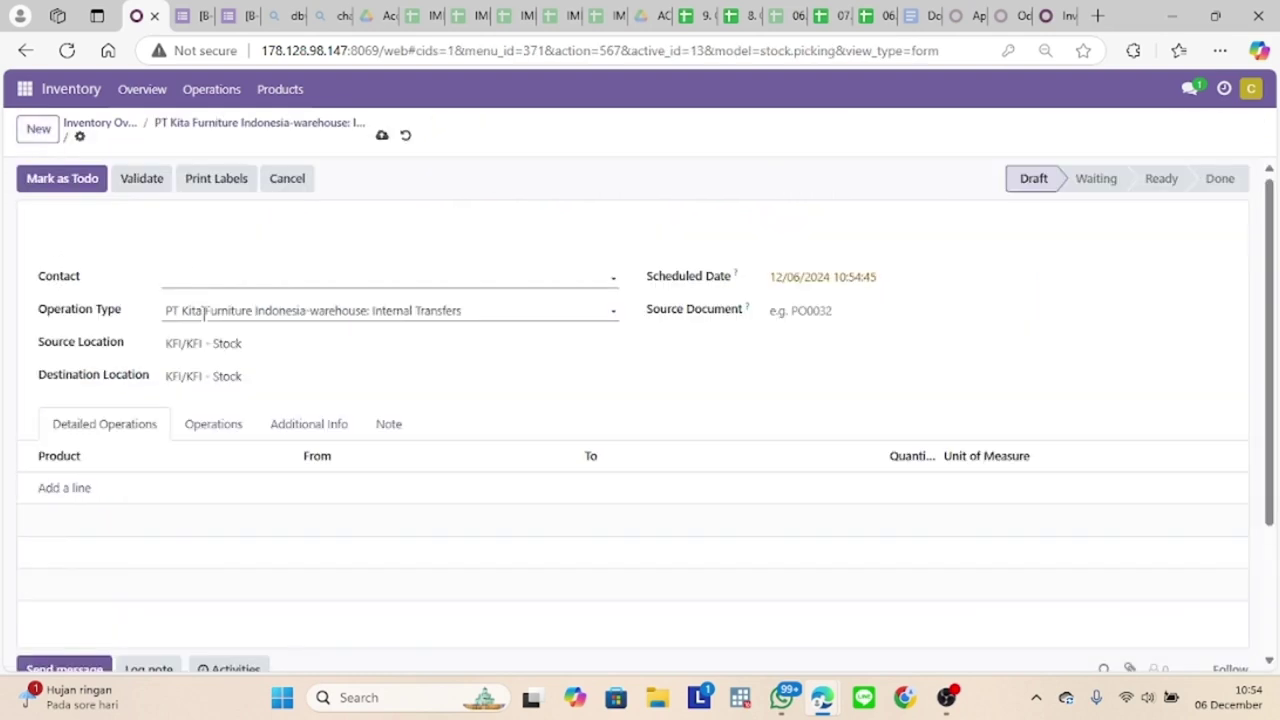
pyautogui.click(195, 287)
pyautogui.click(220, 308)
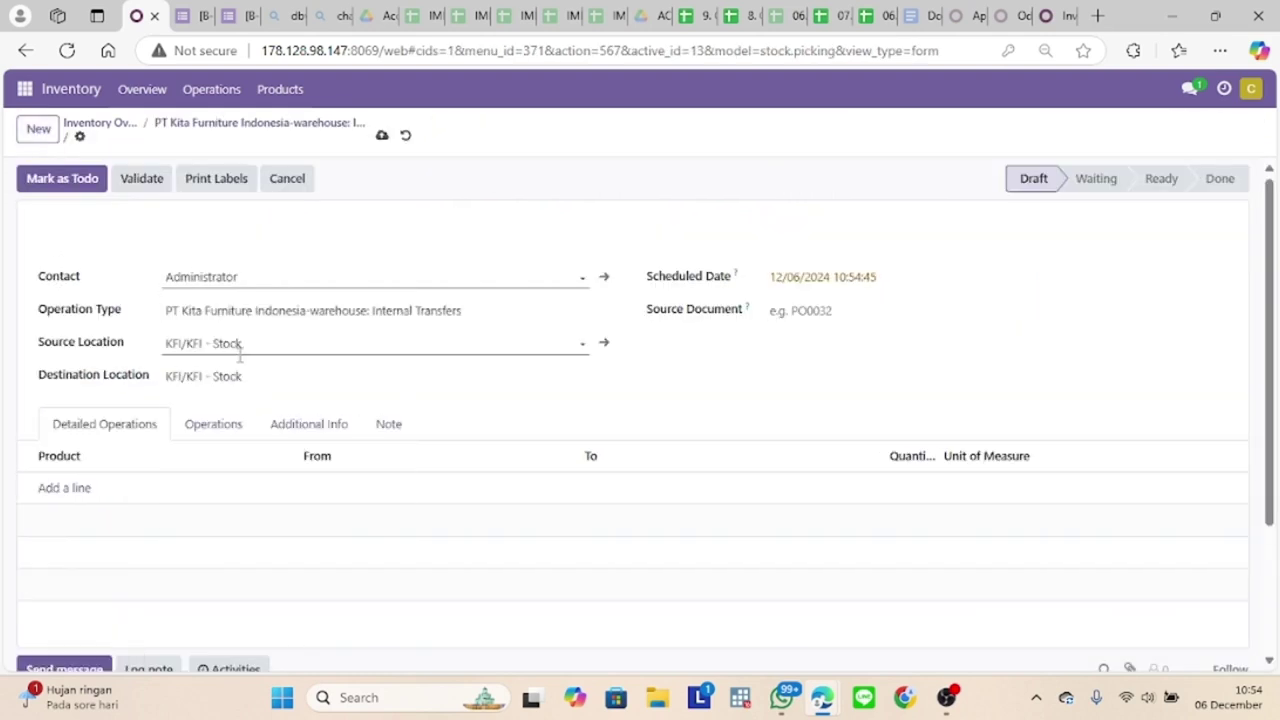
pyautogui.click(256, 346)
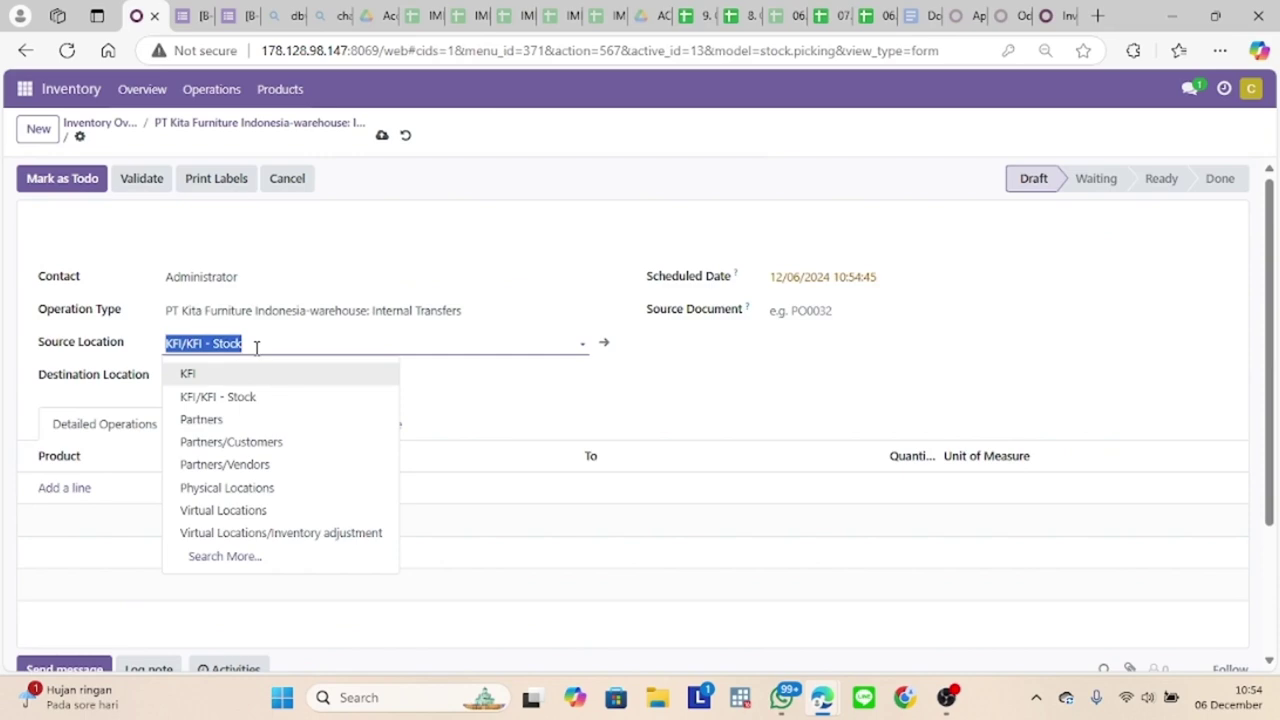
pyautogui.click(369, 313)
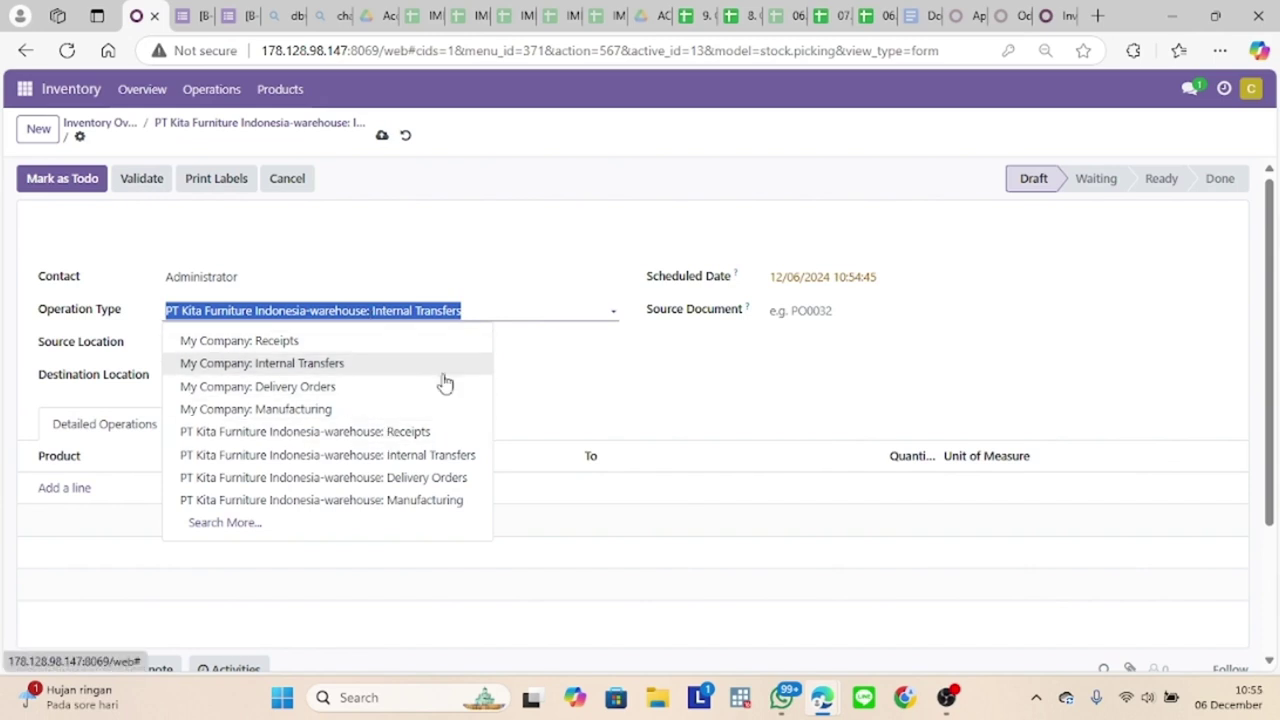
pyautogui.click(545, 347)
pyautogui.click(568, 380)
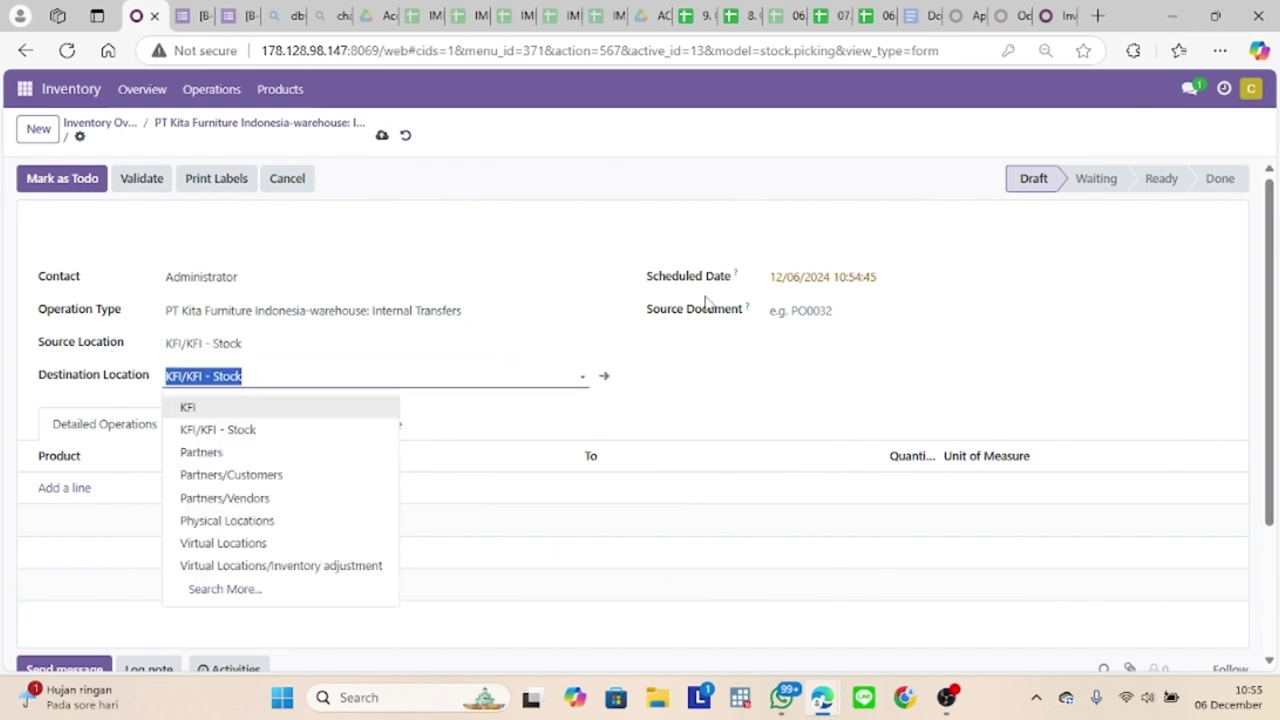
pyautogui.click(800, 285)
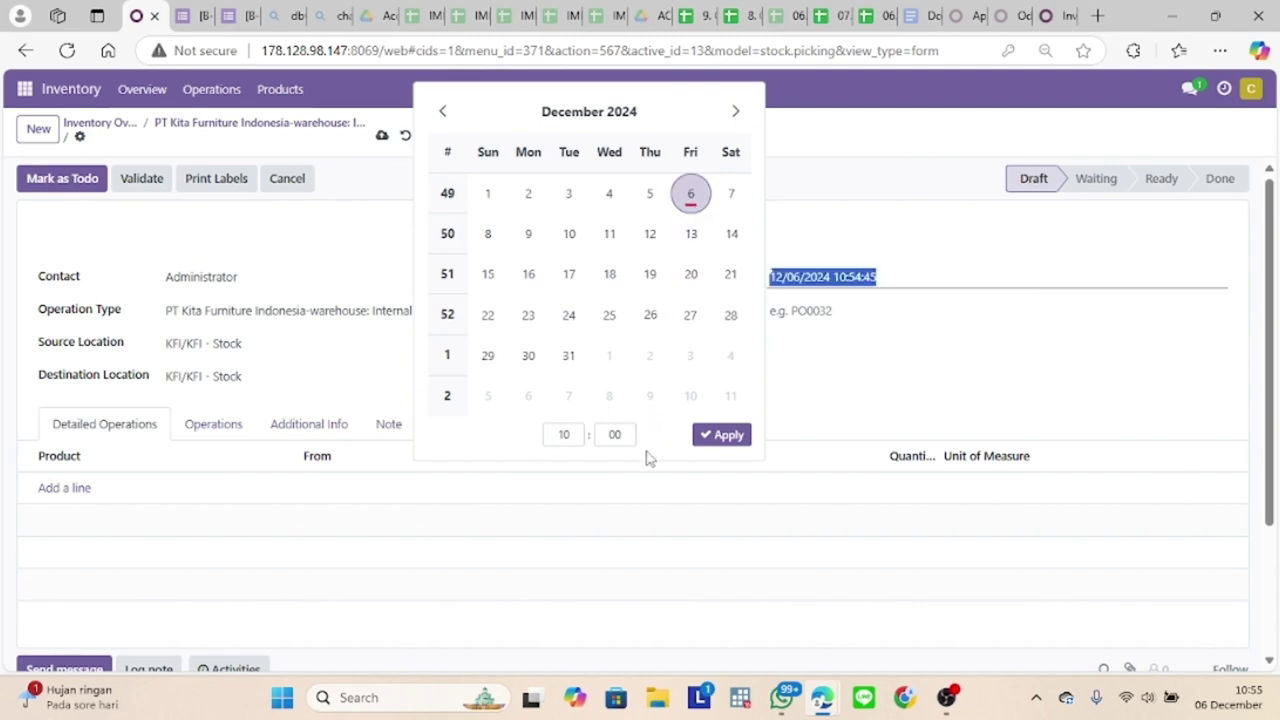
pyautogui.click(564, 434)
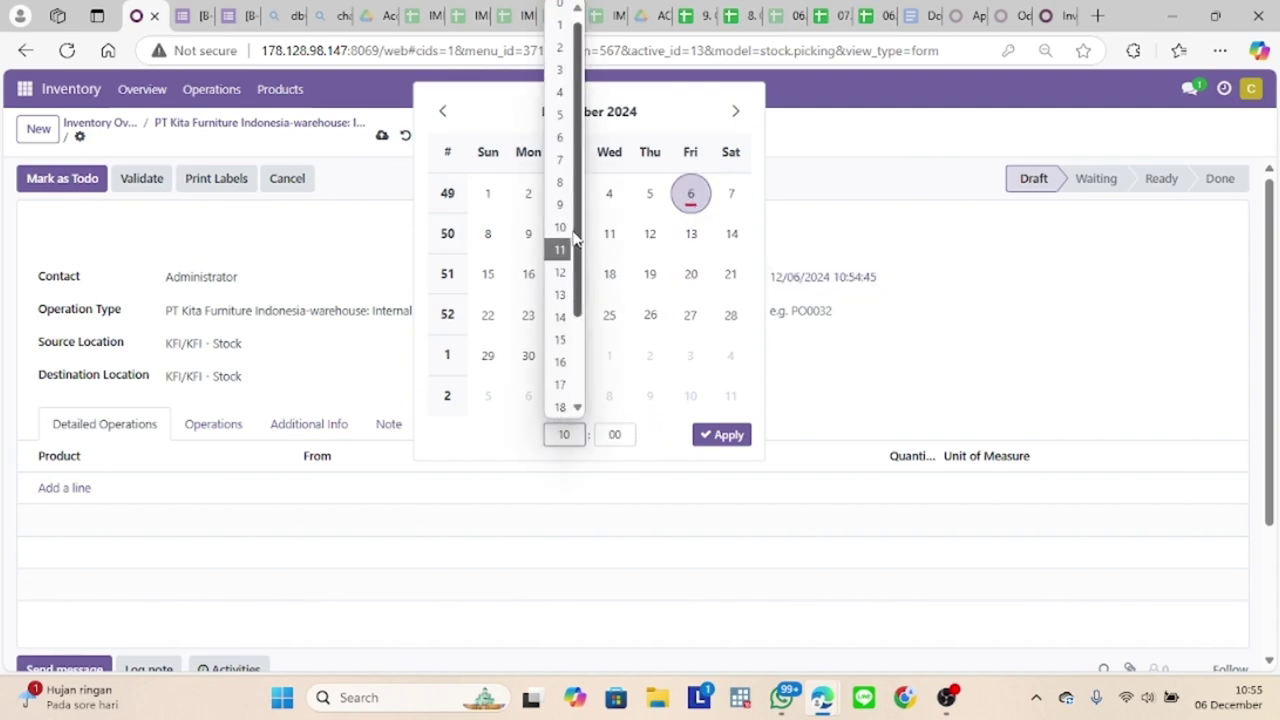
pyautogui.click(568, 274)
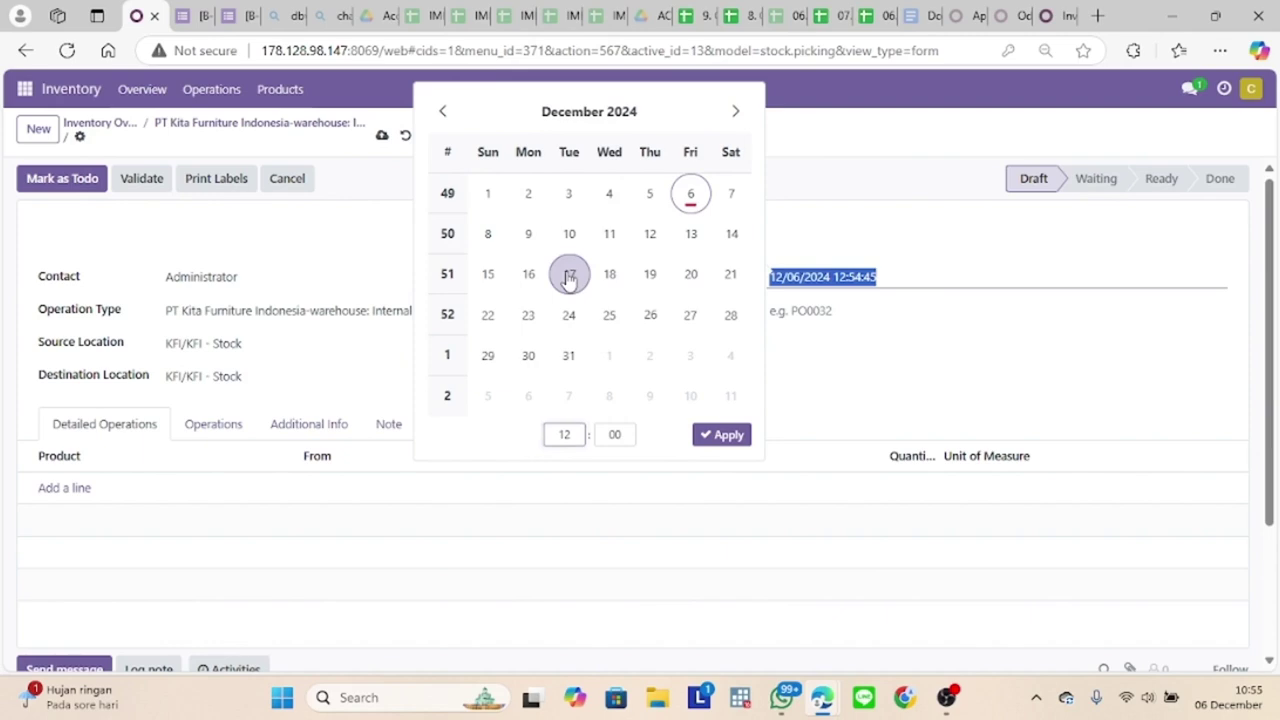
pyautogui.click(729, 435)
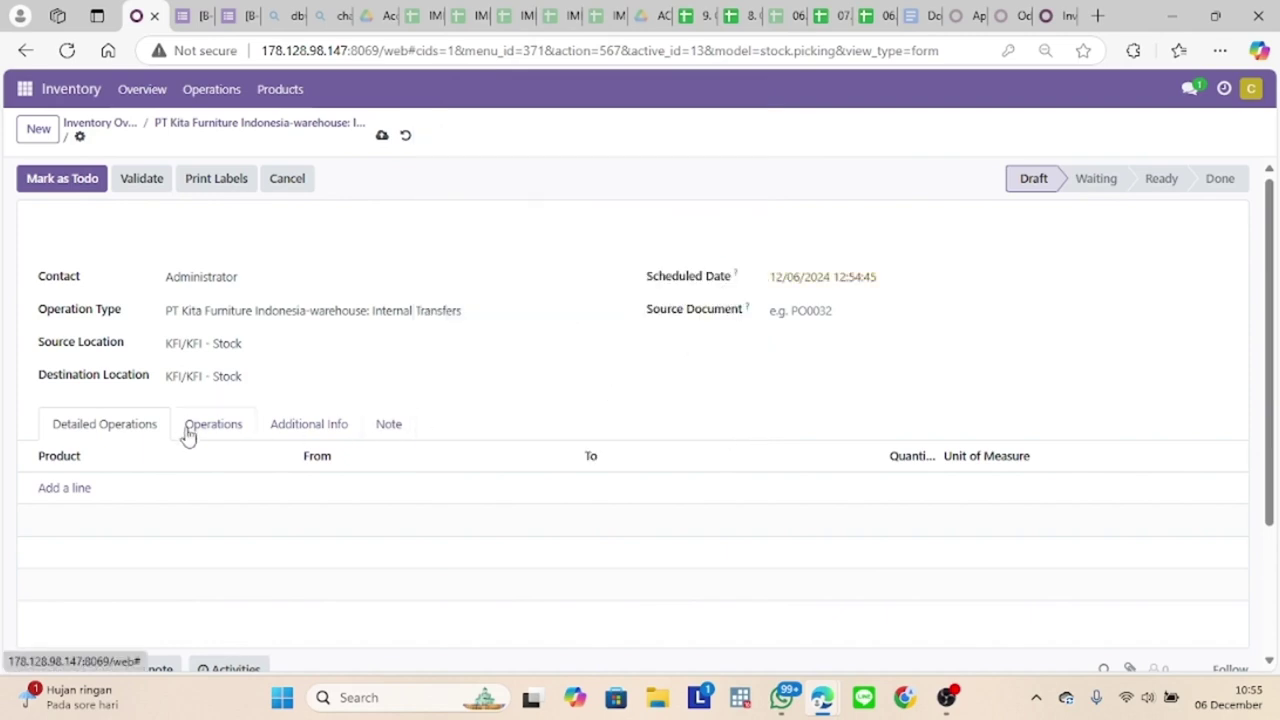
# Step: Add 1 unit of [FG_001] Mobil Mainan Tipe Rendah - Man 04, save, and validate
pyautogui.click(68, 489)
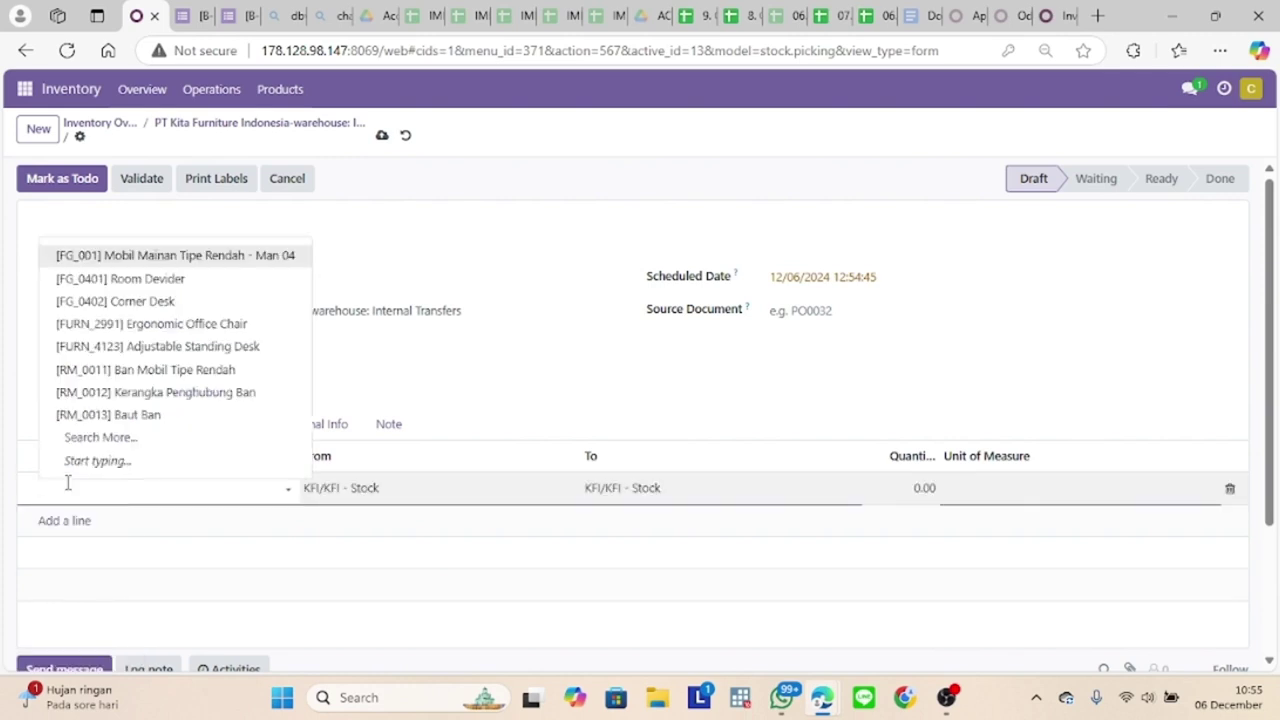
pyautogui.click(230, 257)
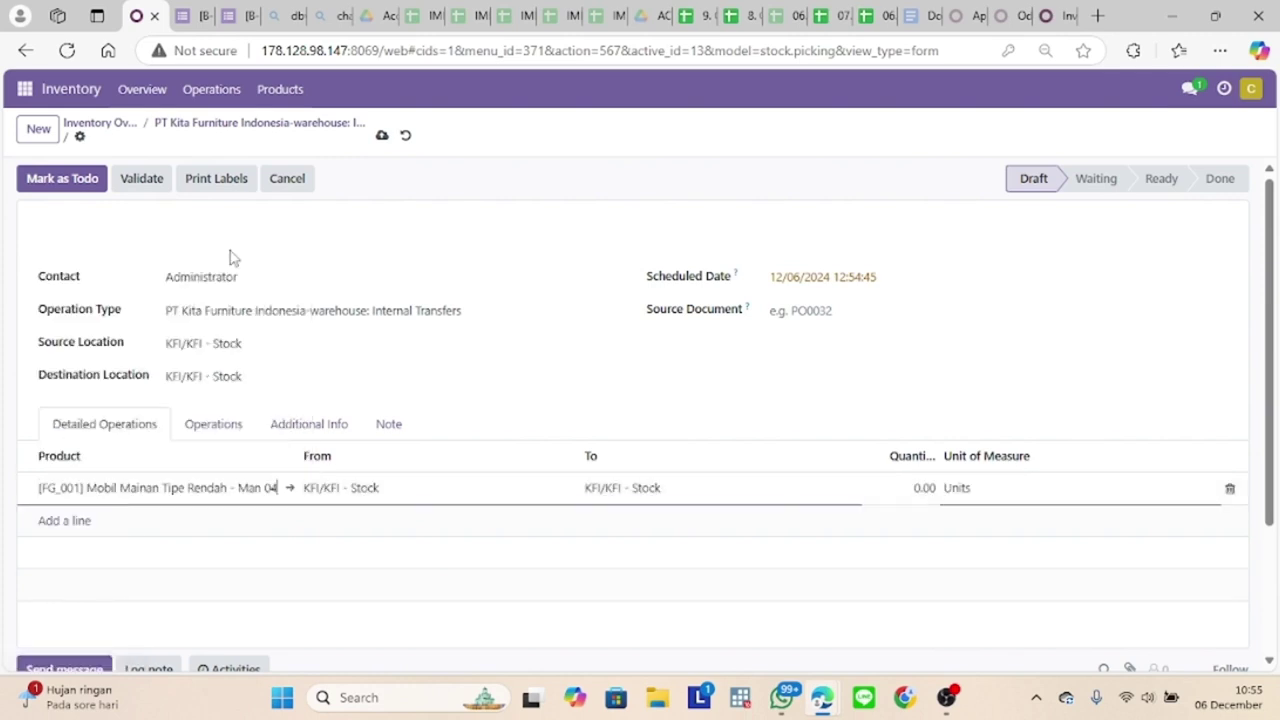
pyautogui.click(381, 135)
pyautogui.click(936, 490)
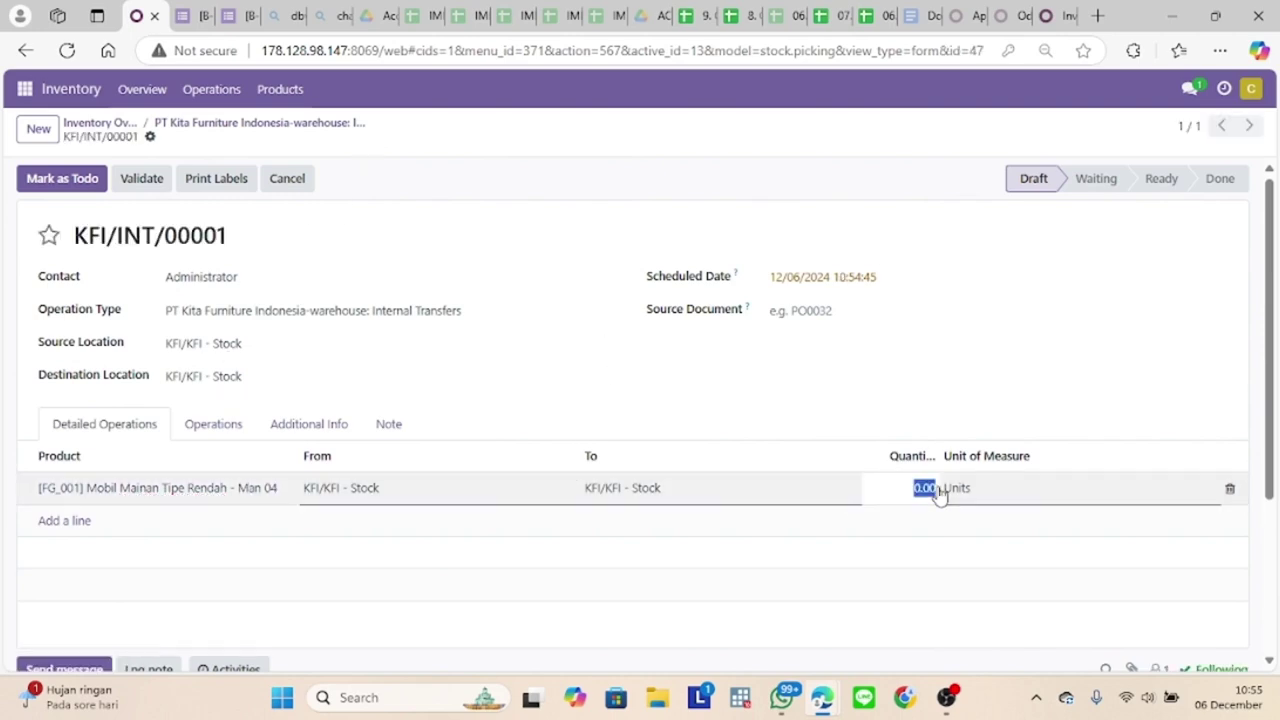
pyautogui.press('BackSpace')
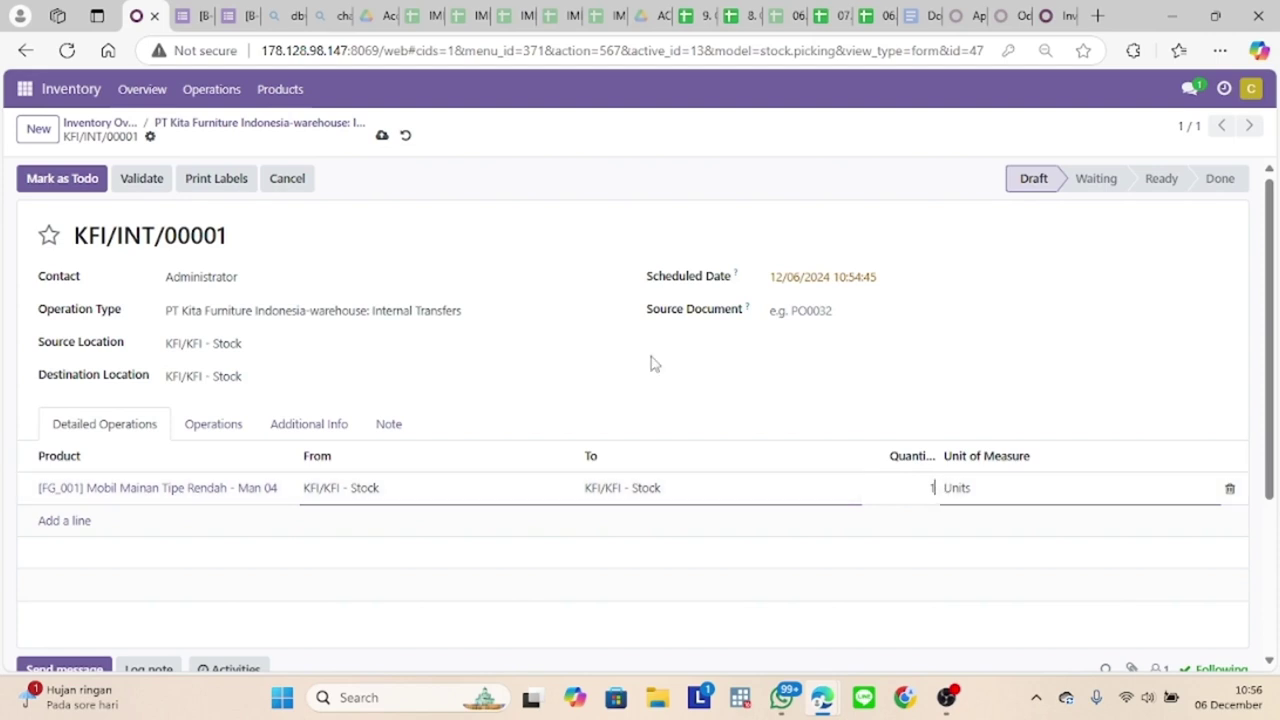
pyautogui.click(143, 178)
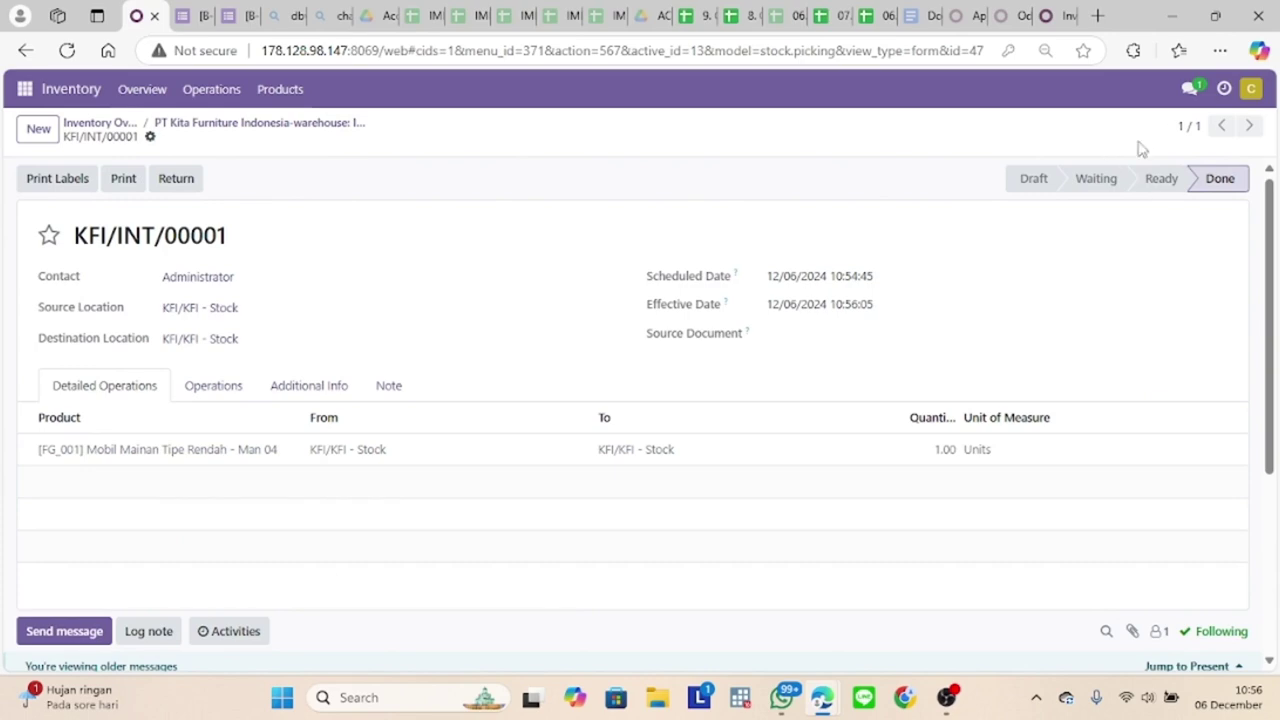
pyautogui.moveTo(1203, 178)
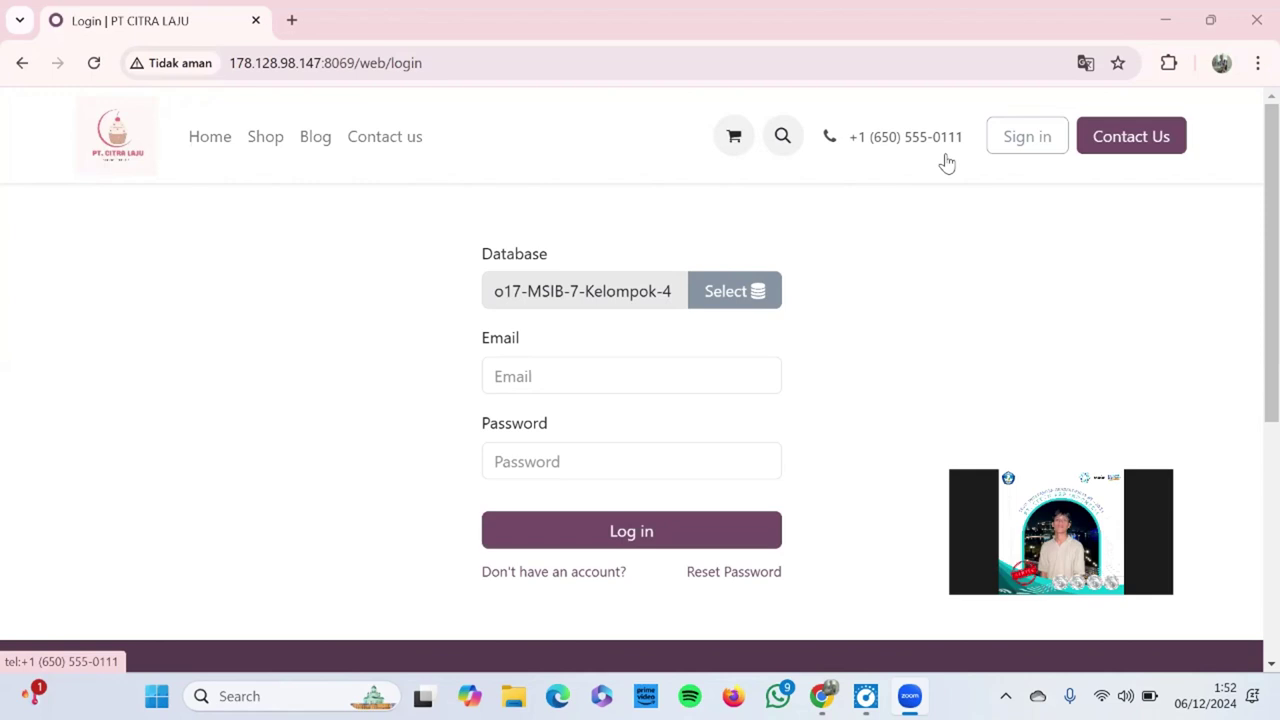
# Step: Log in with the saved user email and password
pyautogui.click(529, 361)
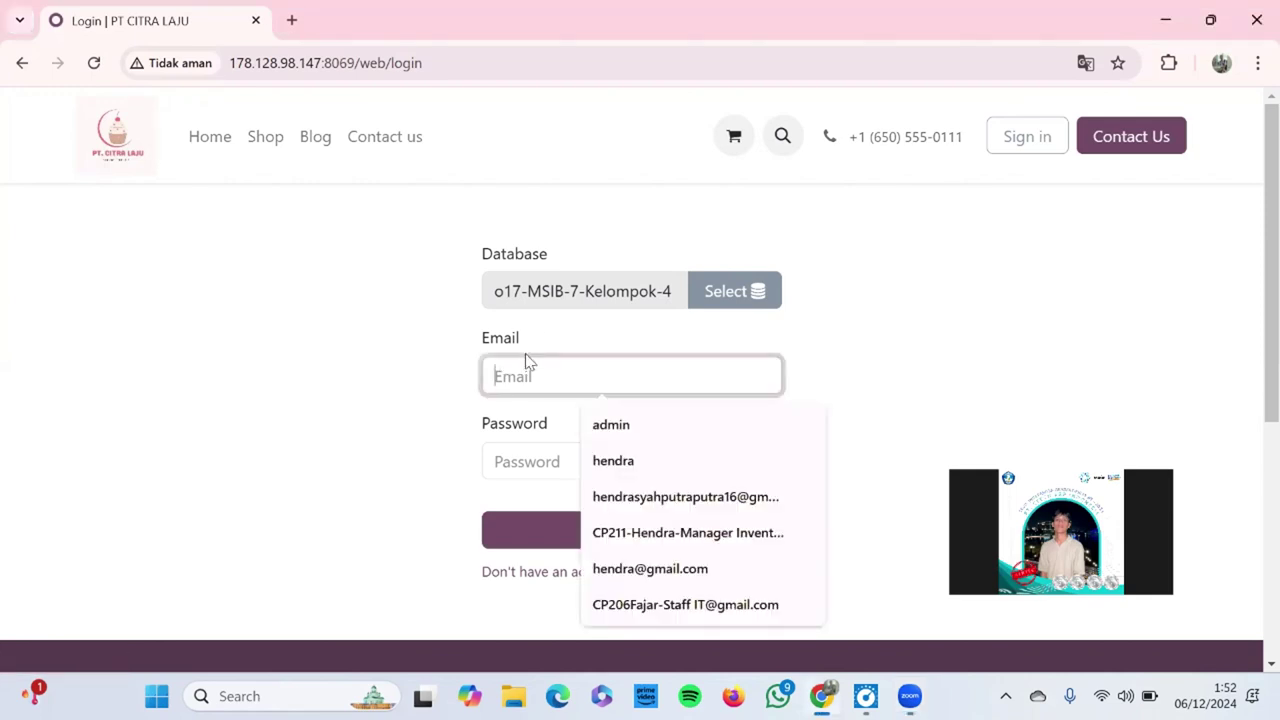
pyautogui.write('h')
pyautogui.press('BackSpace')
pyautogui.write('hendra@man4')
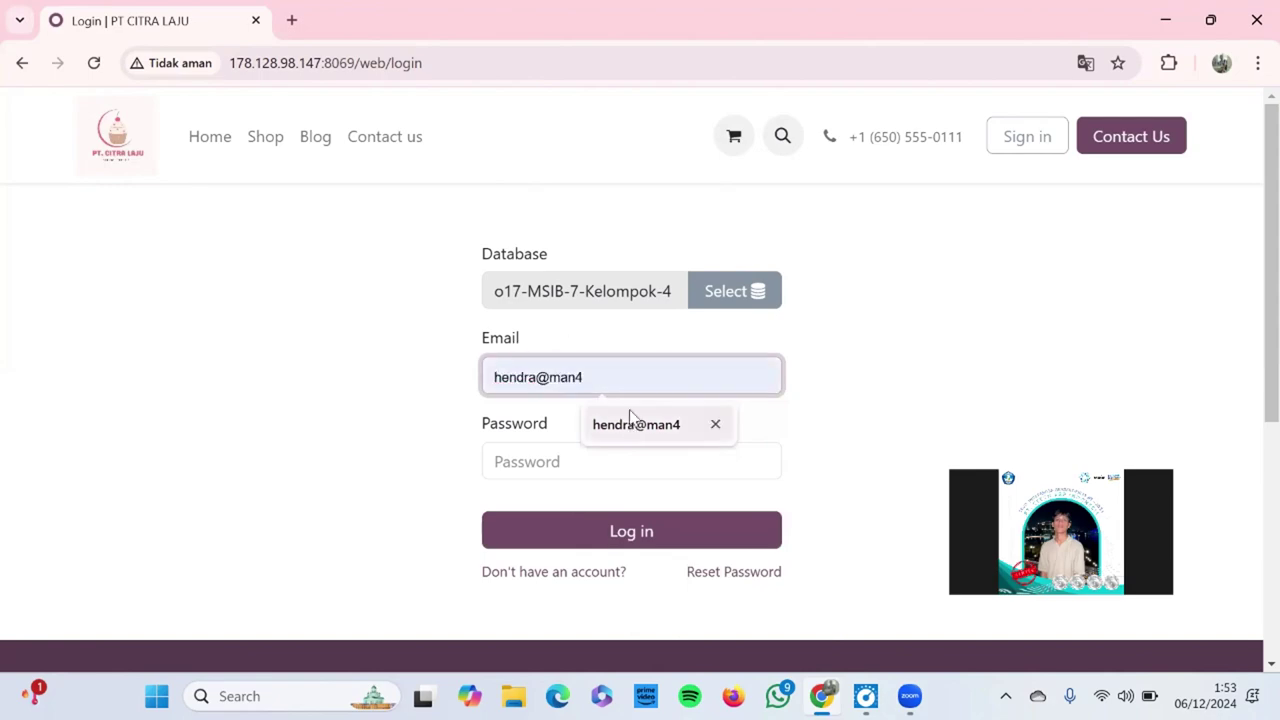
pyautogui.click(631, 422)
pyautogui.click(631, 450)
pyautogui.write('a')
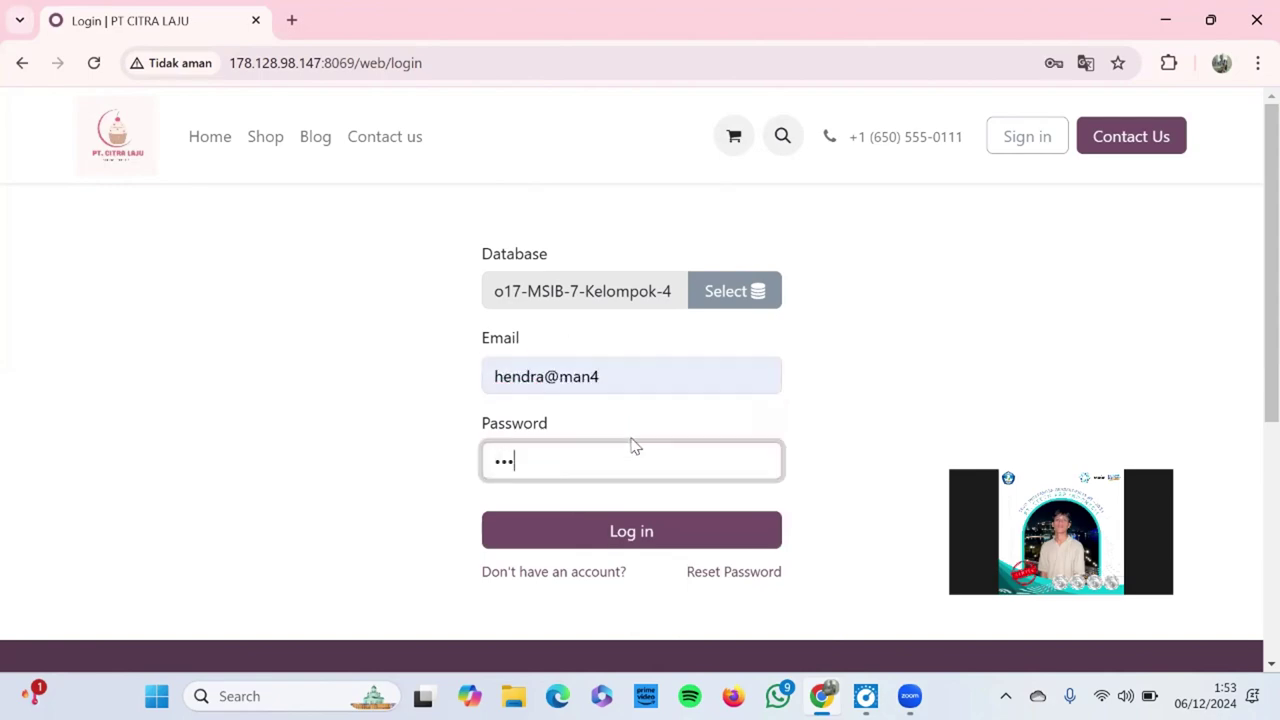
pyautogui.press('Return')
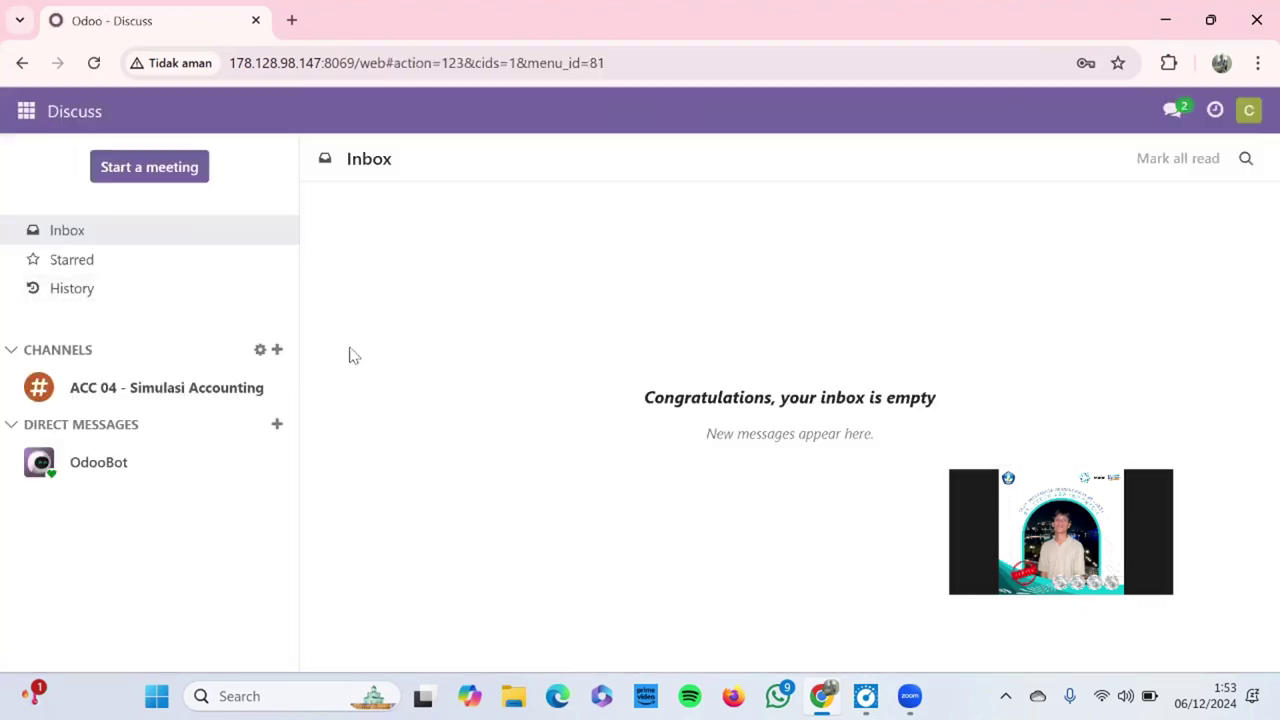
# Step: In Manufacturing, clear the To Do filter and open order WH/MO/00003
pyautogui.click(28, 112)
pyautogui.click(106, 375)
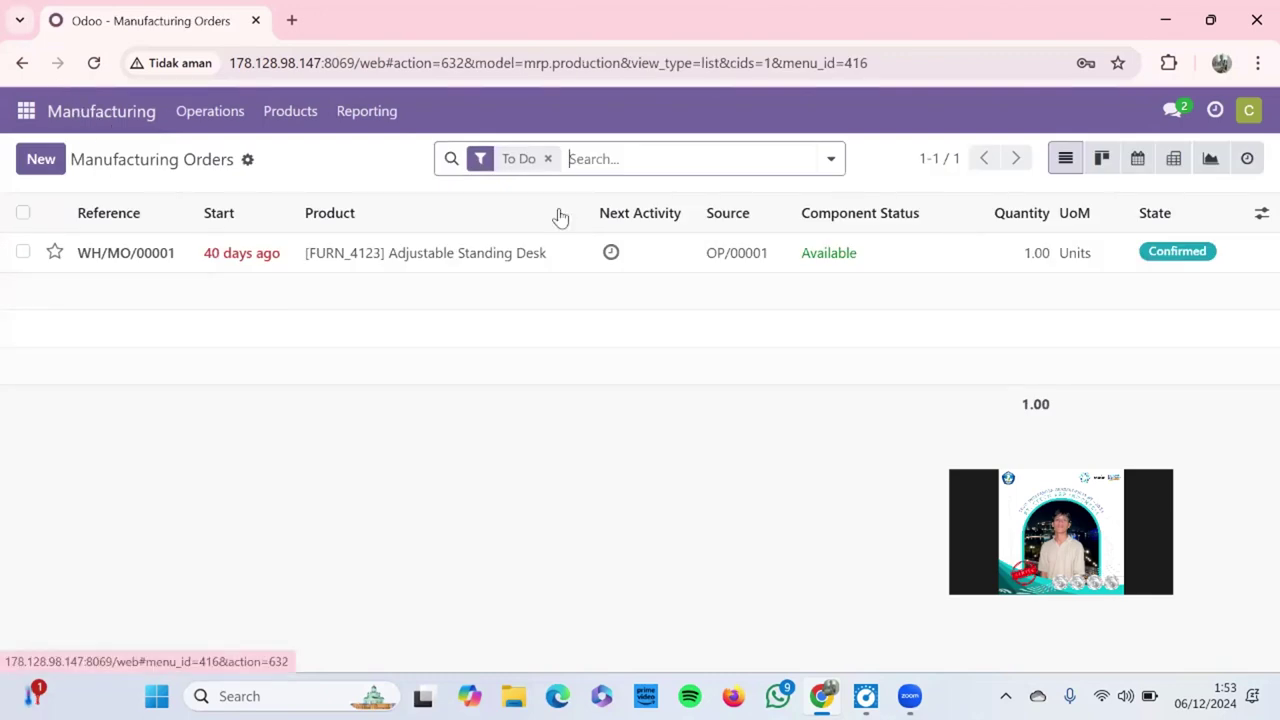
pyautogui.click(548, 159)
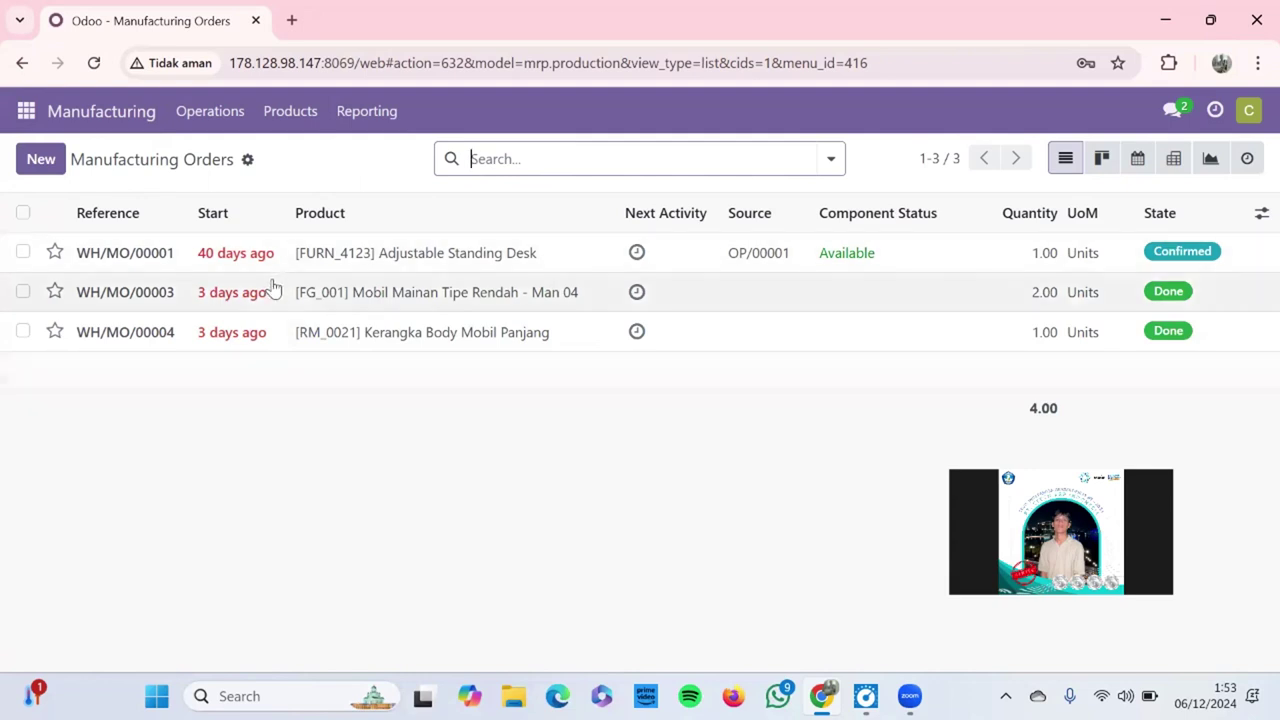
pyautogui.click(338, 292)
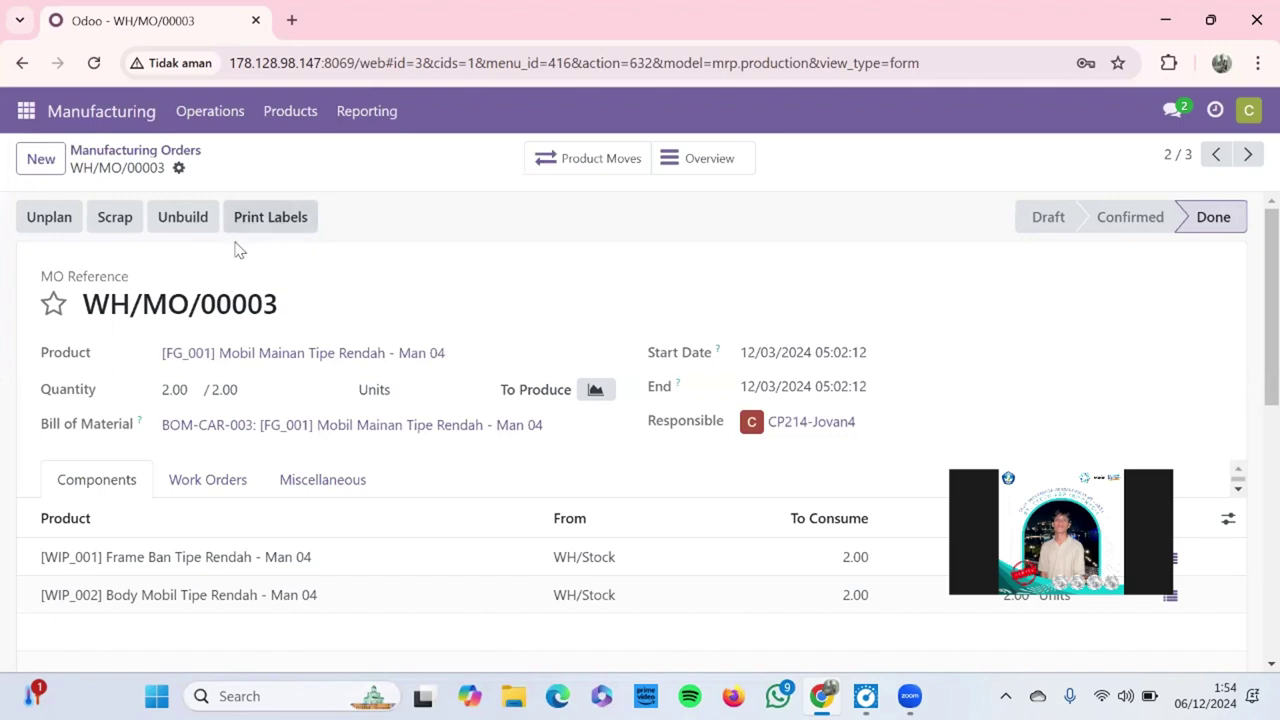
# Step: Scrap 2.00 units of [FG_001] toy car from WH/MO/00003 with Replenish Quantities ticked
pyautogui.click(107, 218)
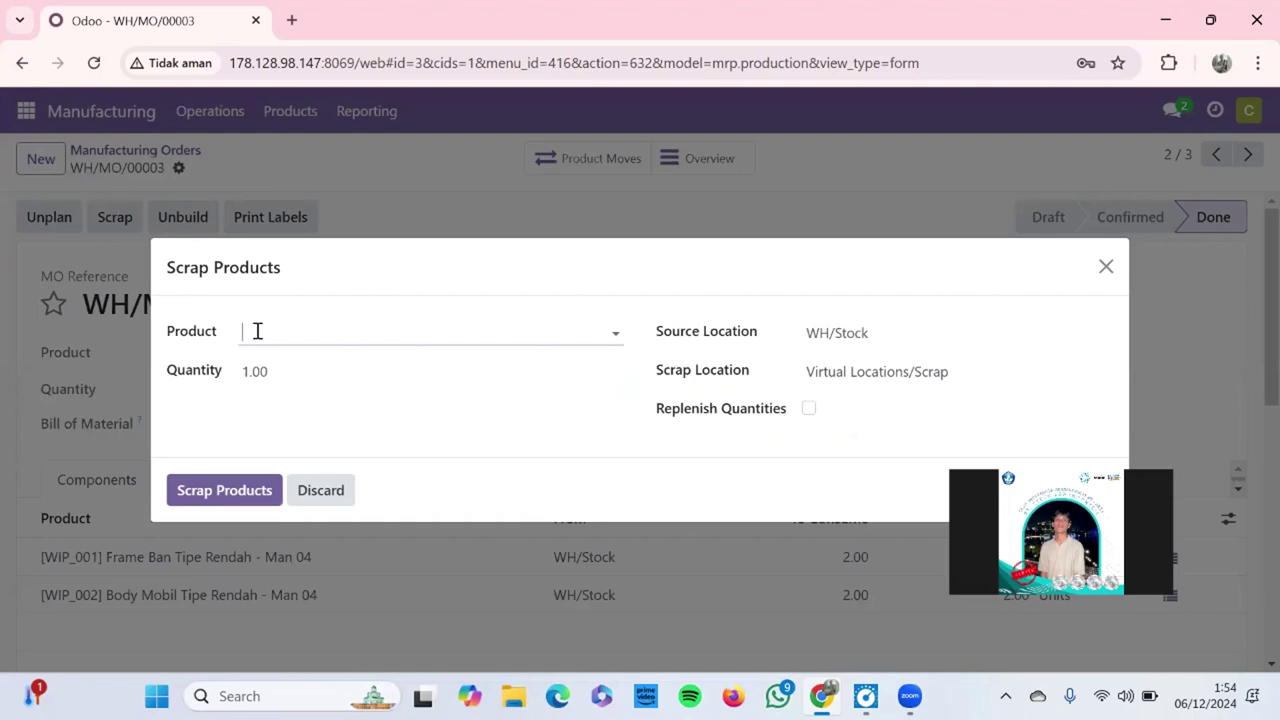
pyautogui.click(616, 333)
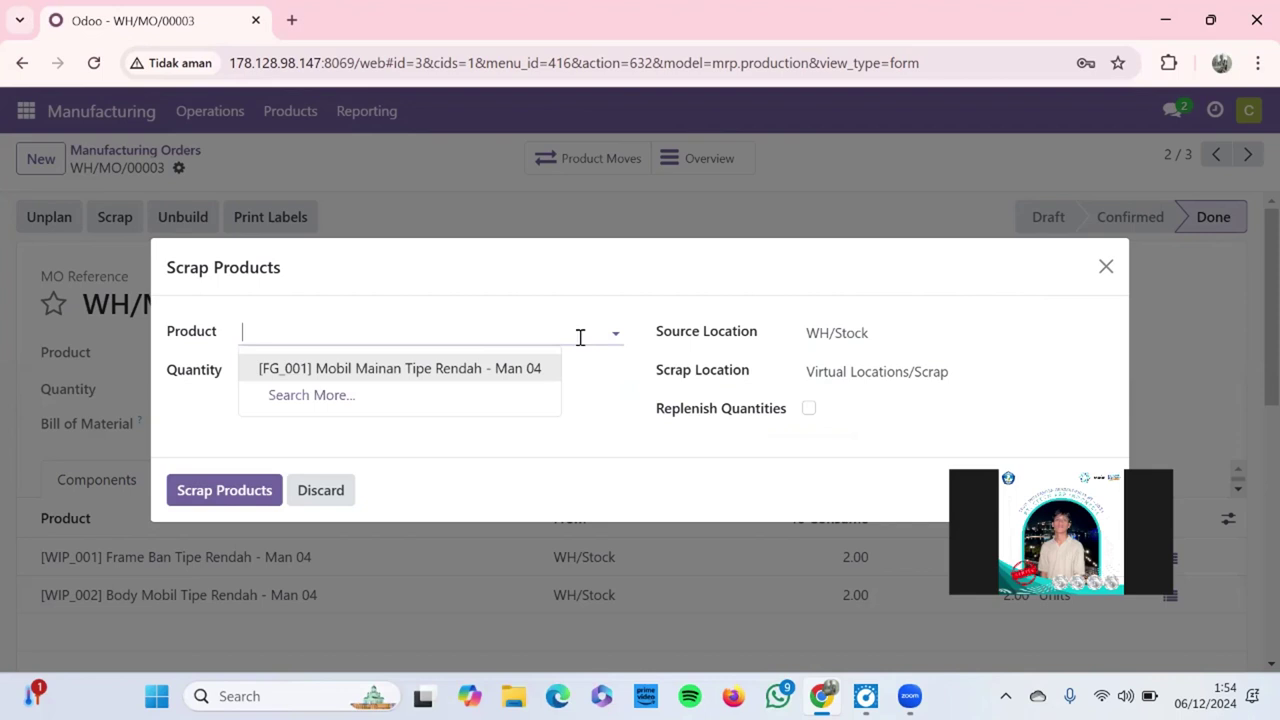
pyautogui.click(487, 369)
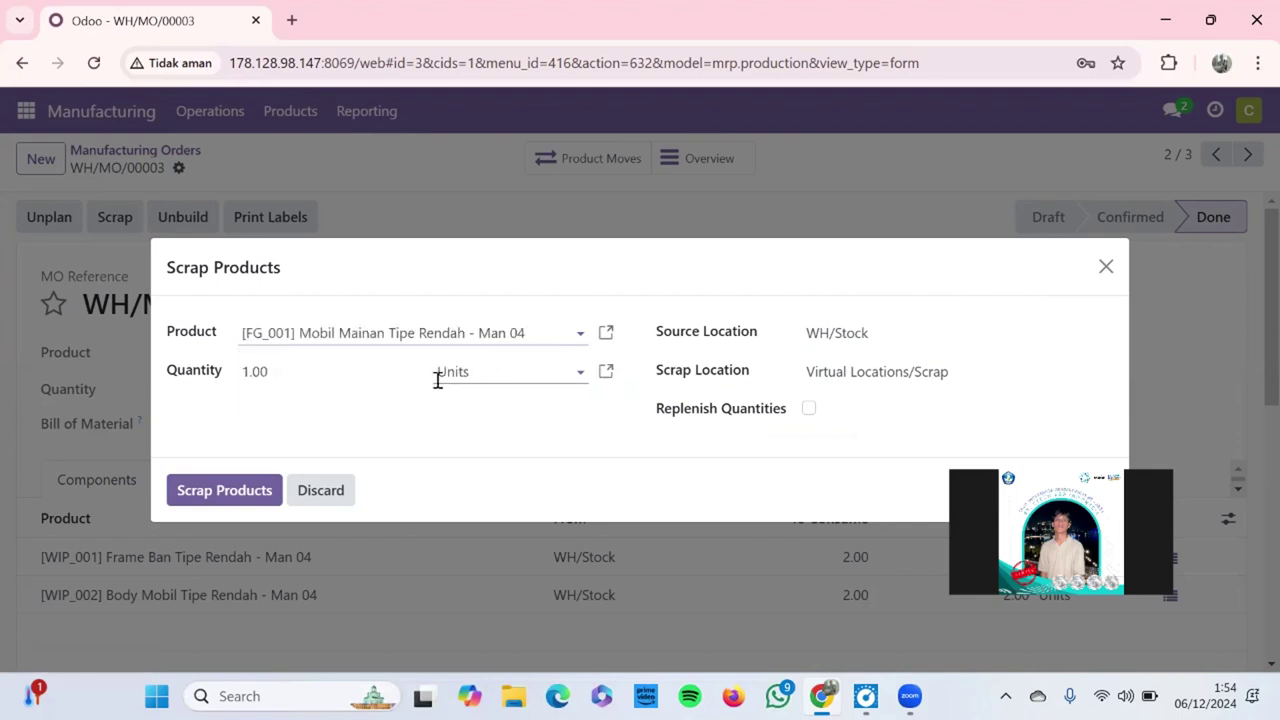
pyautogui.click(352, 376)
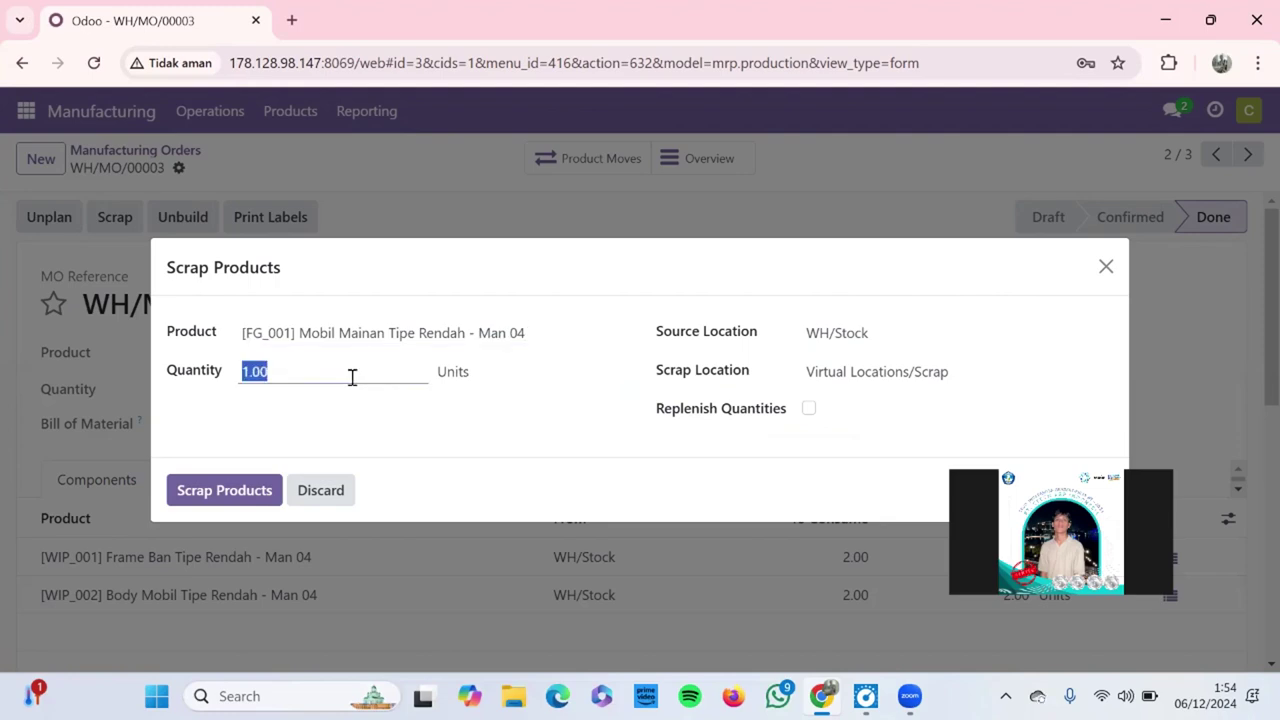
pyautogui.write('2')
pyautogui.click(470, 406)
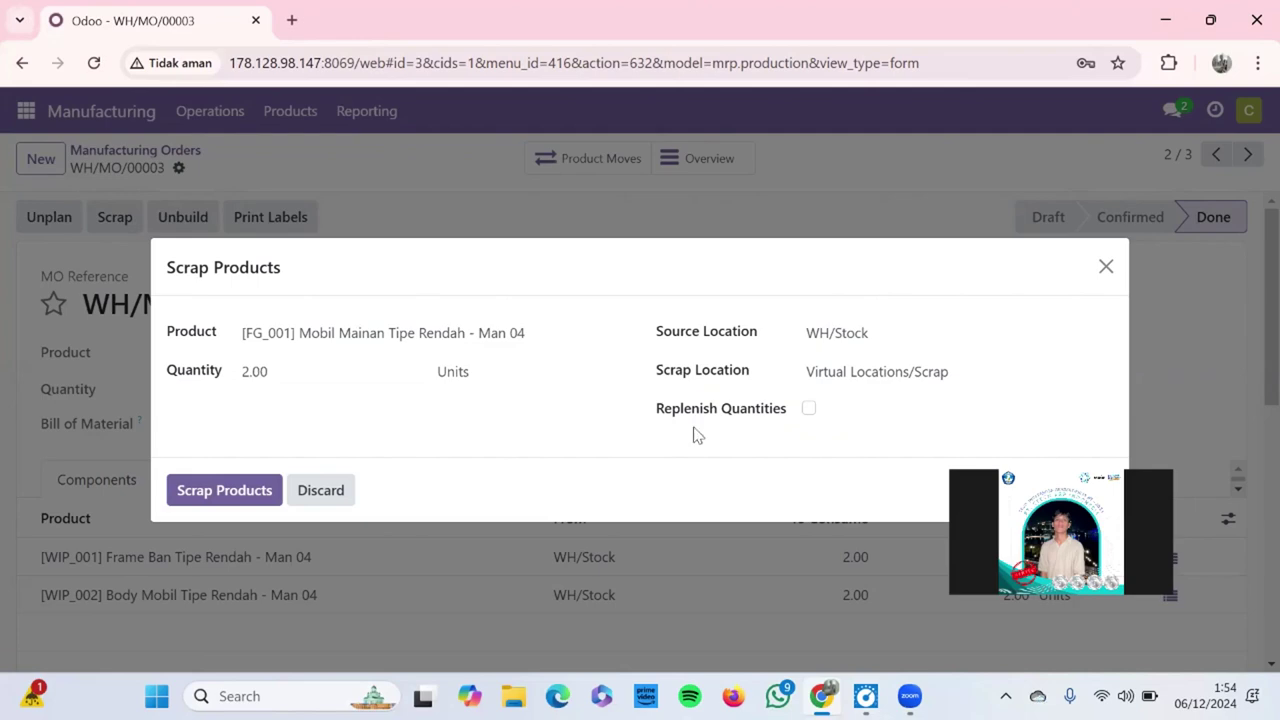
pyautogui.click(806, 410)
pyautogui.click(242, 490)
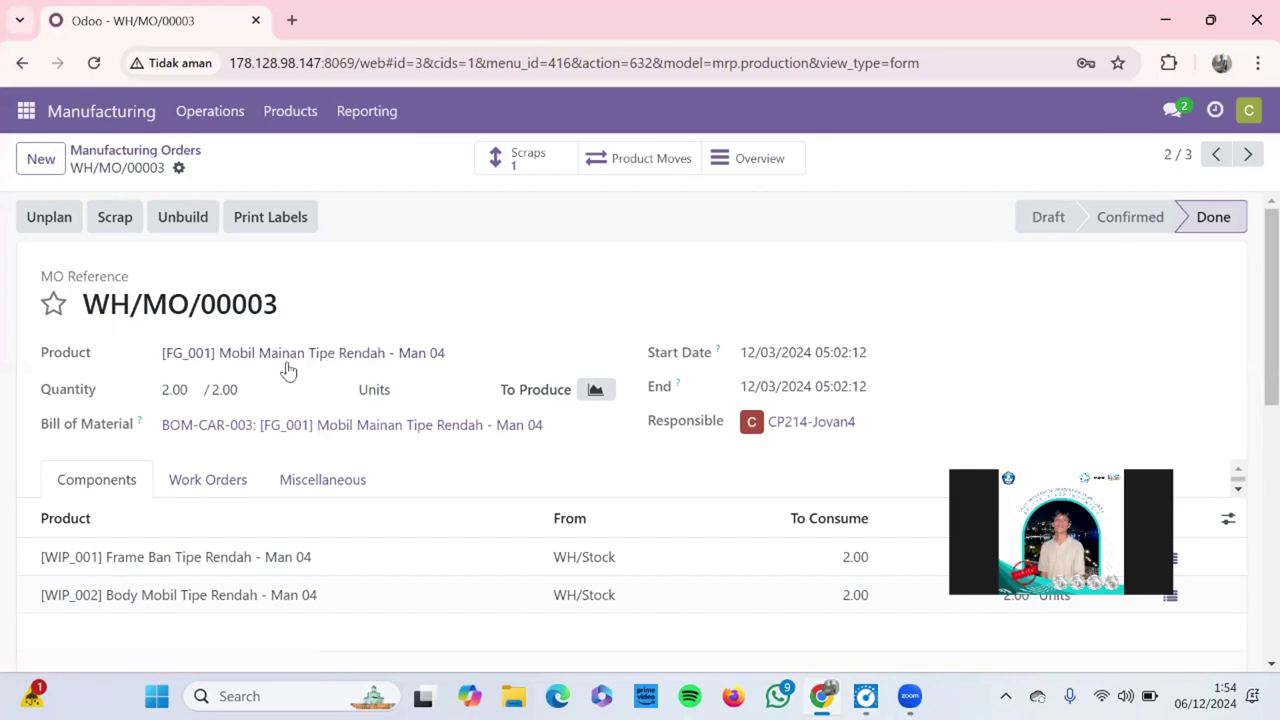
# Step: Unbuild 2.00 units of WH/MO/00003 into draft UB/00001 despite the warning, then list the unbuilds
pyautogui.click(183, 218)
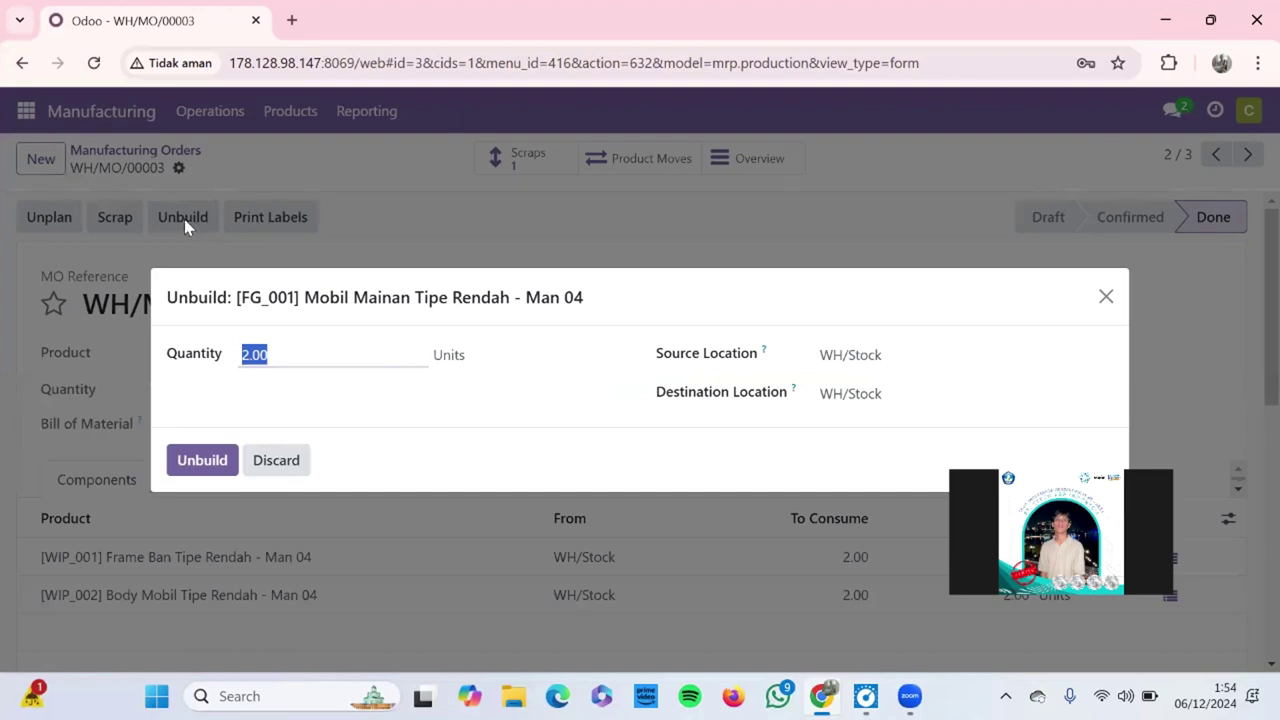
pyautogui.click(330, 362)
pyautogui.click(204, 455)
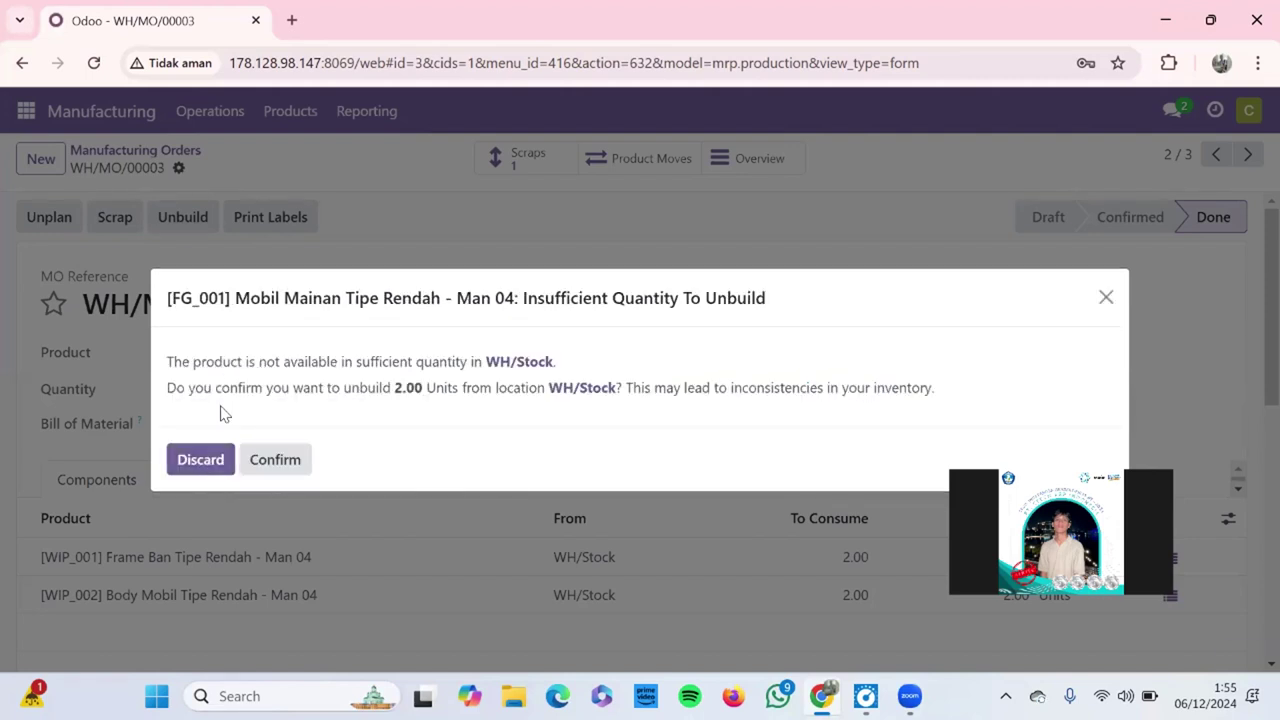
pyautogui.click(200, 461)
pyautogui.click(479, 152)
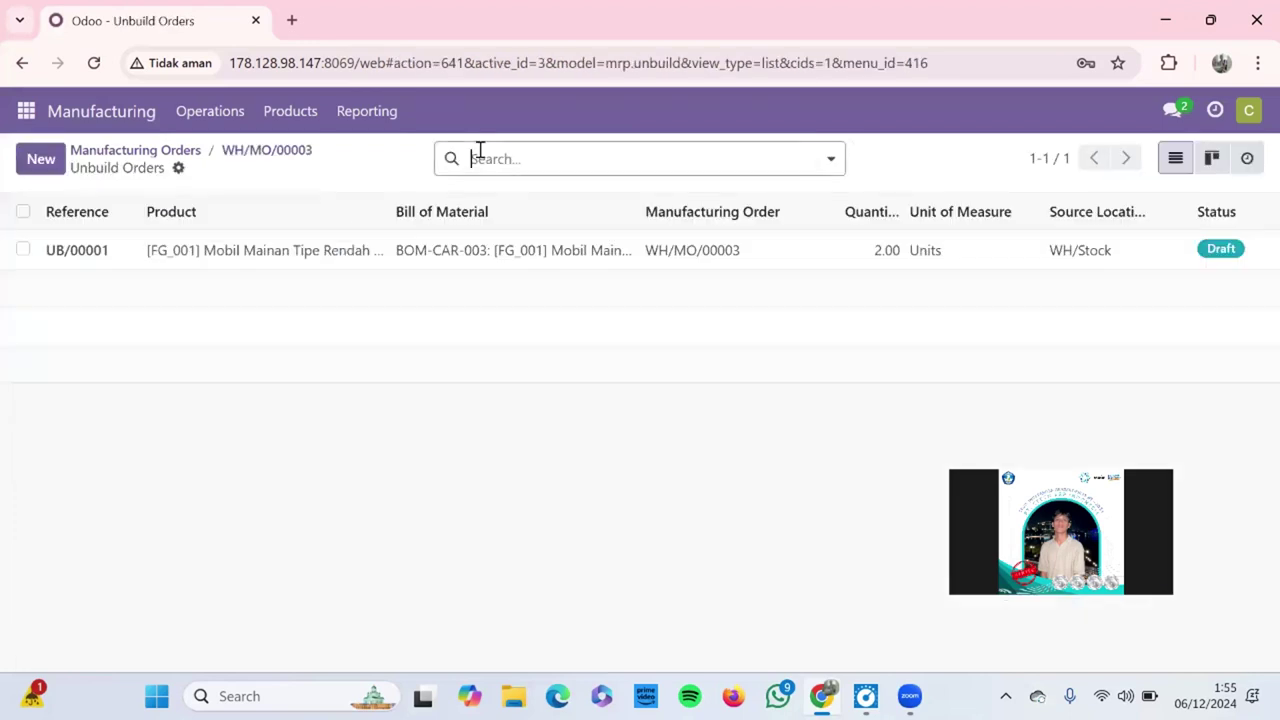
# Step: Try twice to process unbuild order UB/00001; the missing sender email error blocks it both times
pyautogui.click(434, 250)
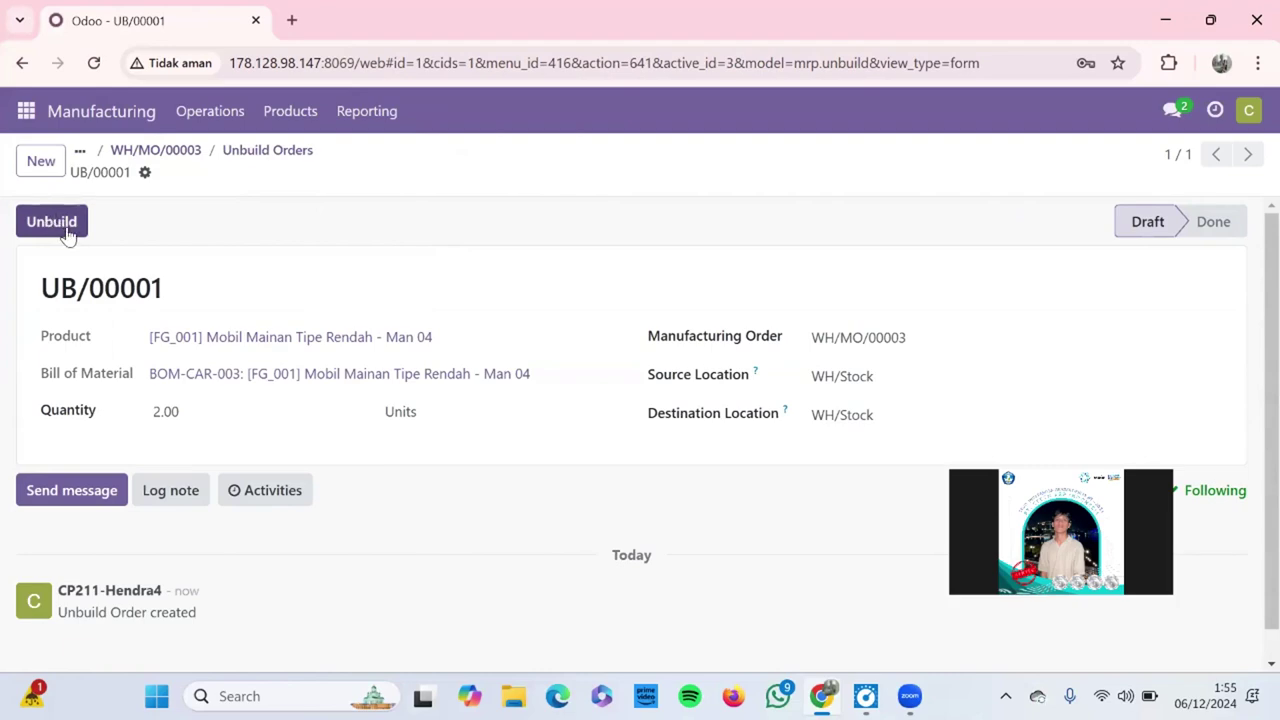
pyautogui.click(66, 222)
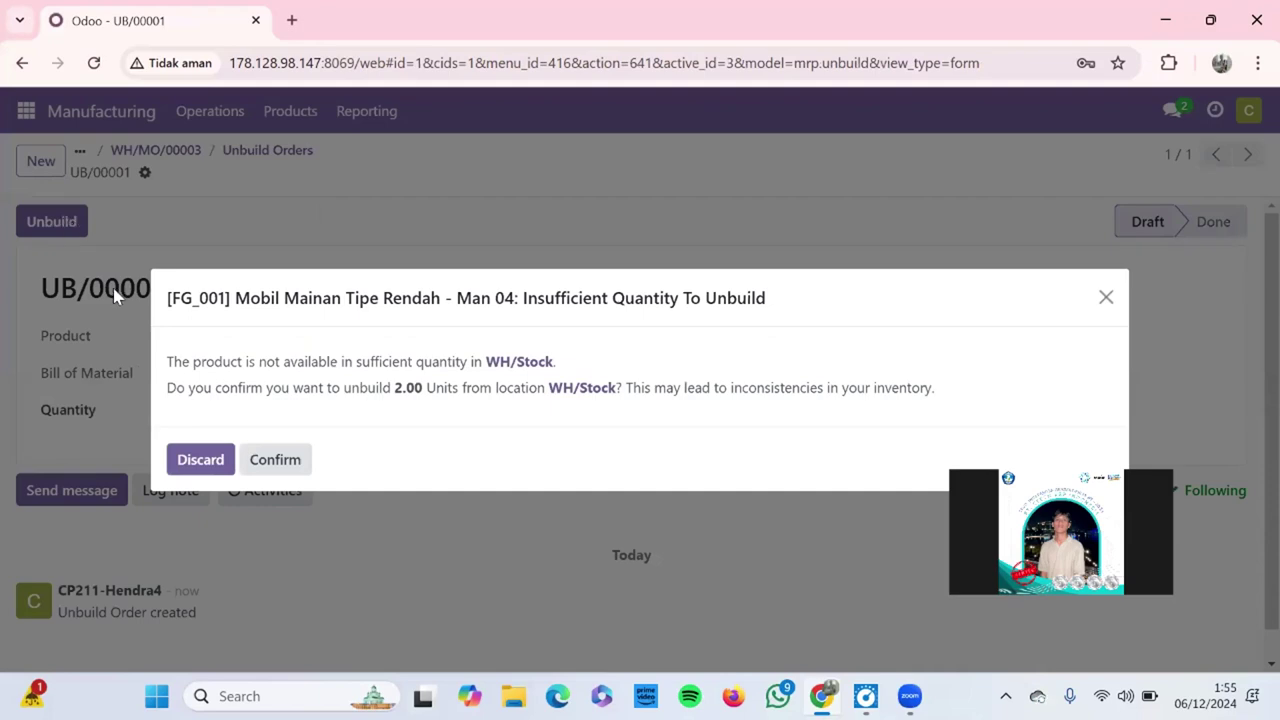
pyautogui.click(270, 472)
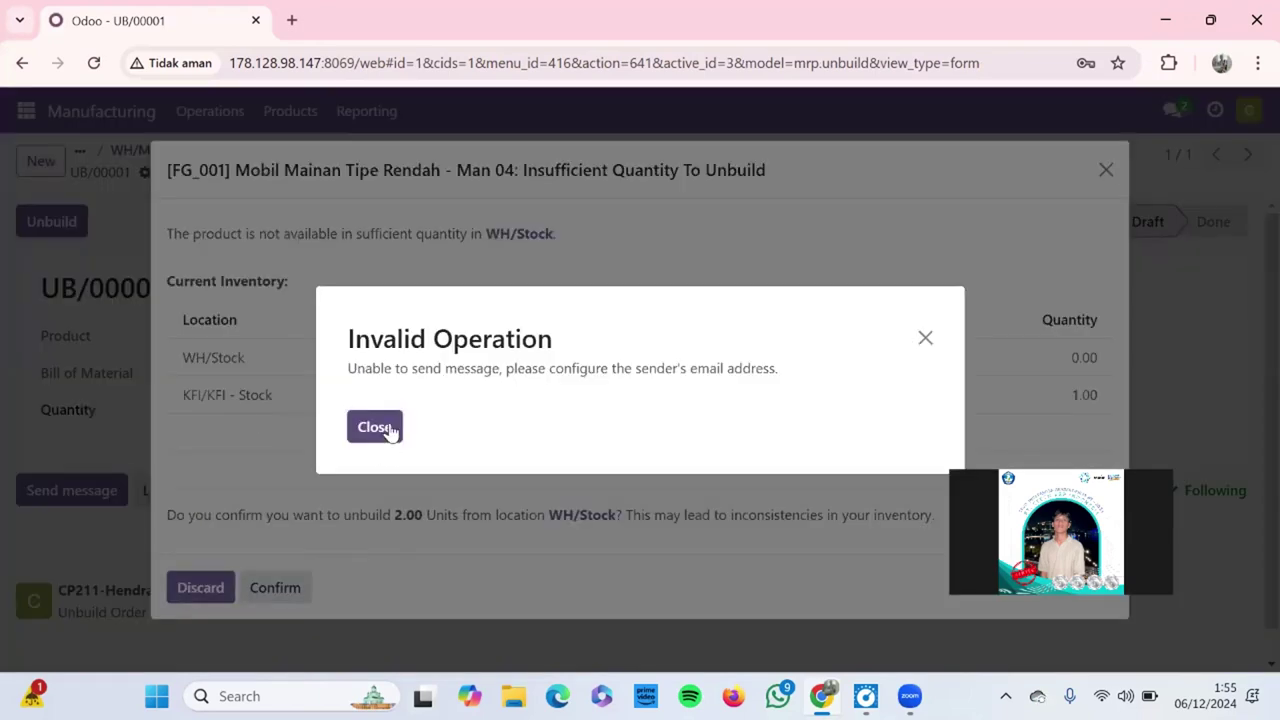
pyautogui.click(386, 429)
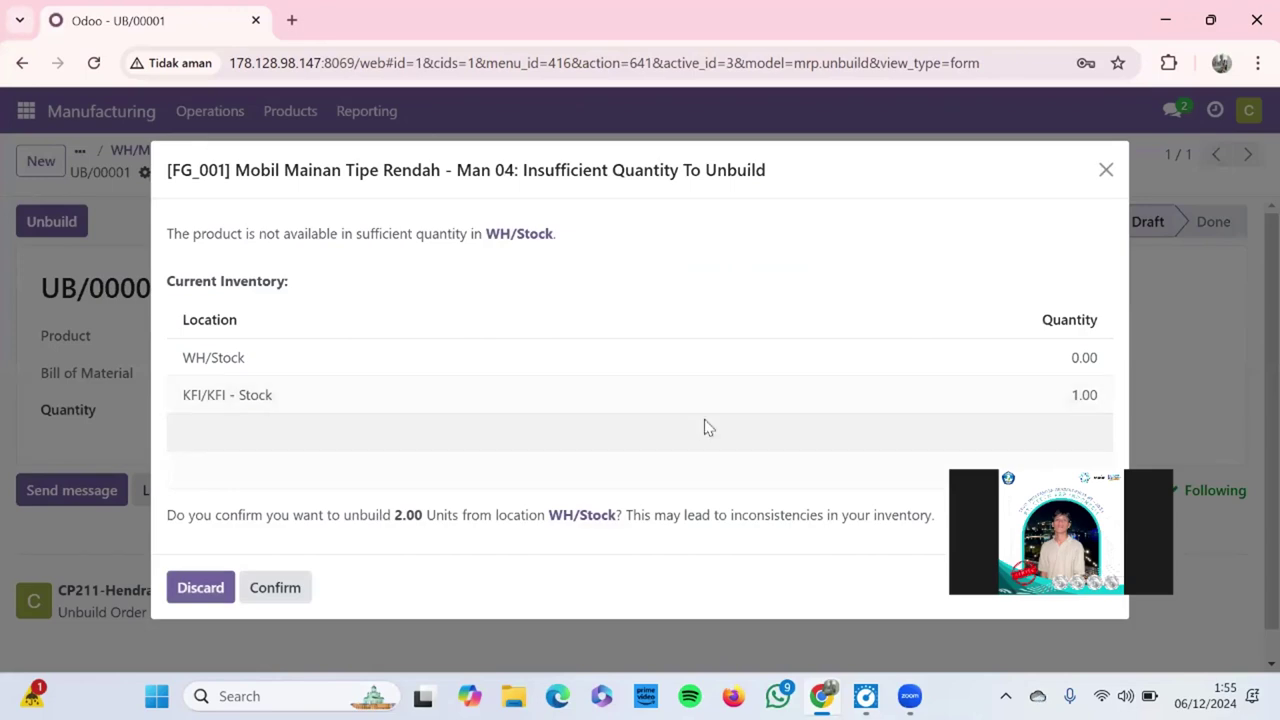
pyautogui.click(290, 588)
pyautogui.click(383, 433)
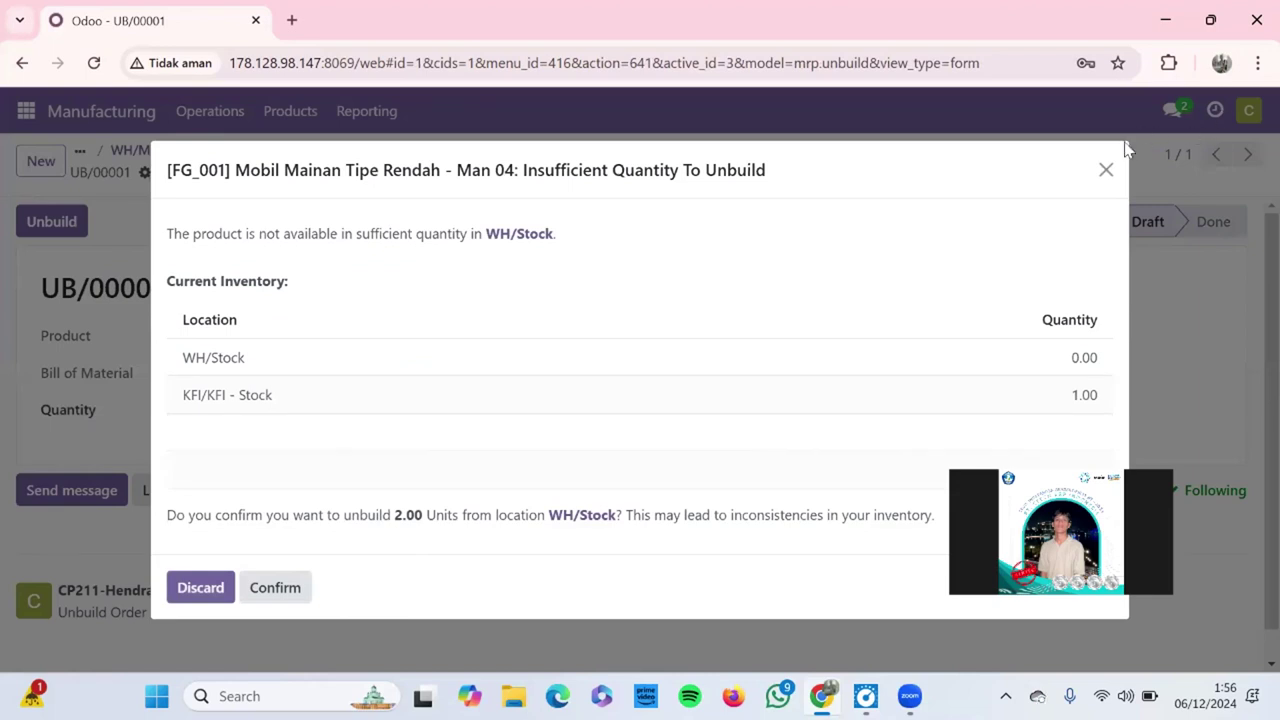
pyautogui.click(1106, 171)
pyautogui.click(1248, 110)
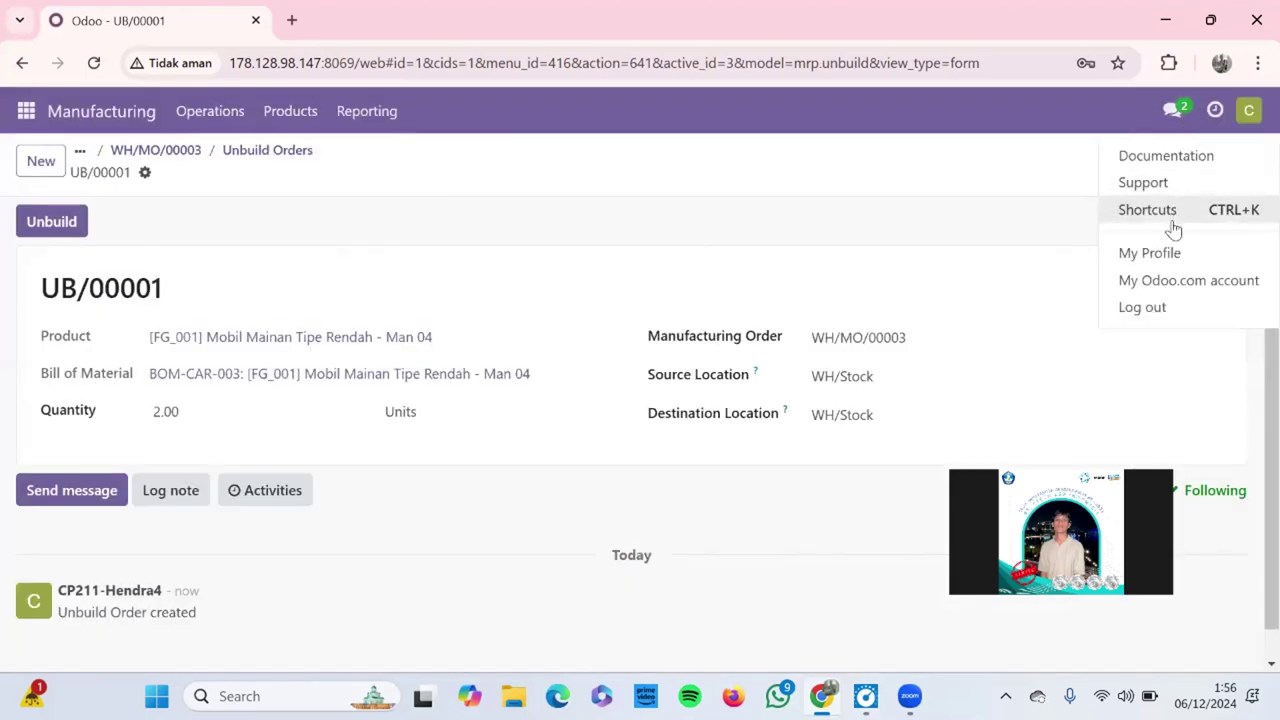
# Step: Enter the user's email address in My Profile preferences and save it
pyautogui.click(1160, 255)
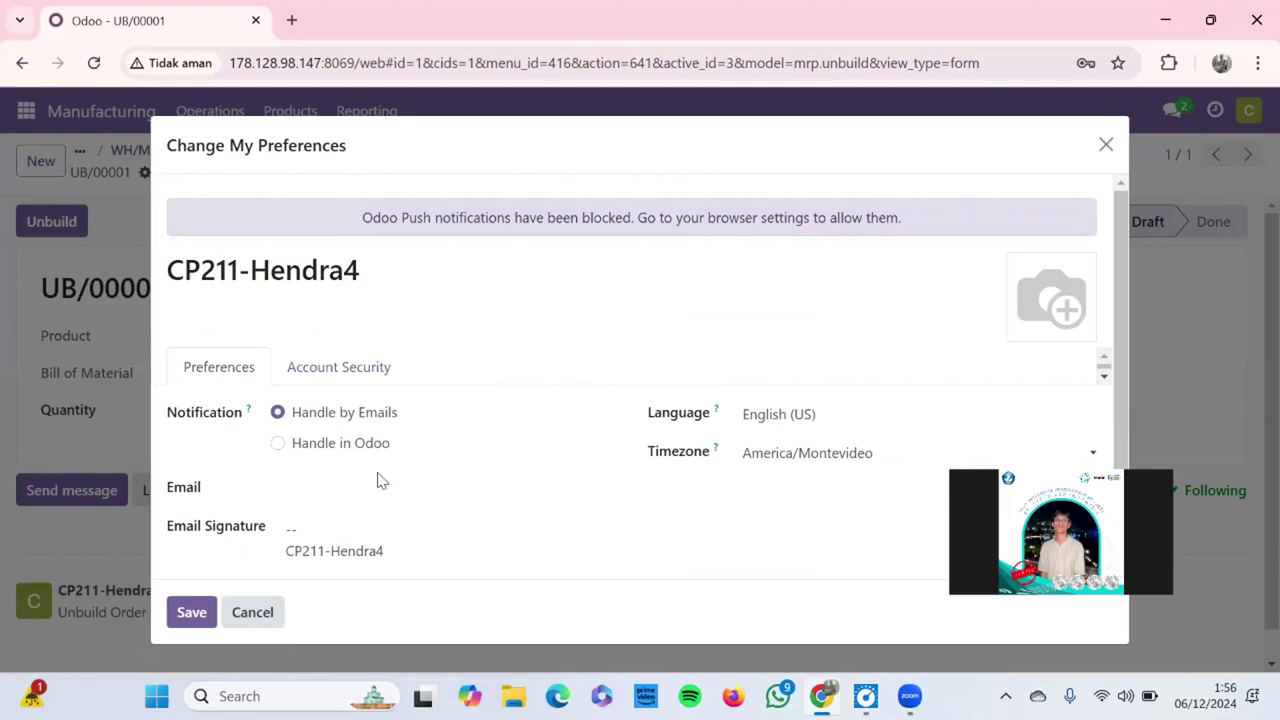
pyautogui.click(380, 488)
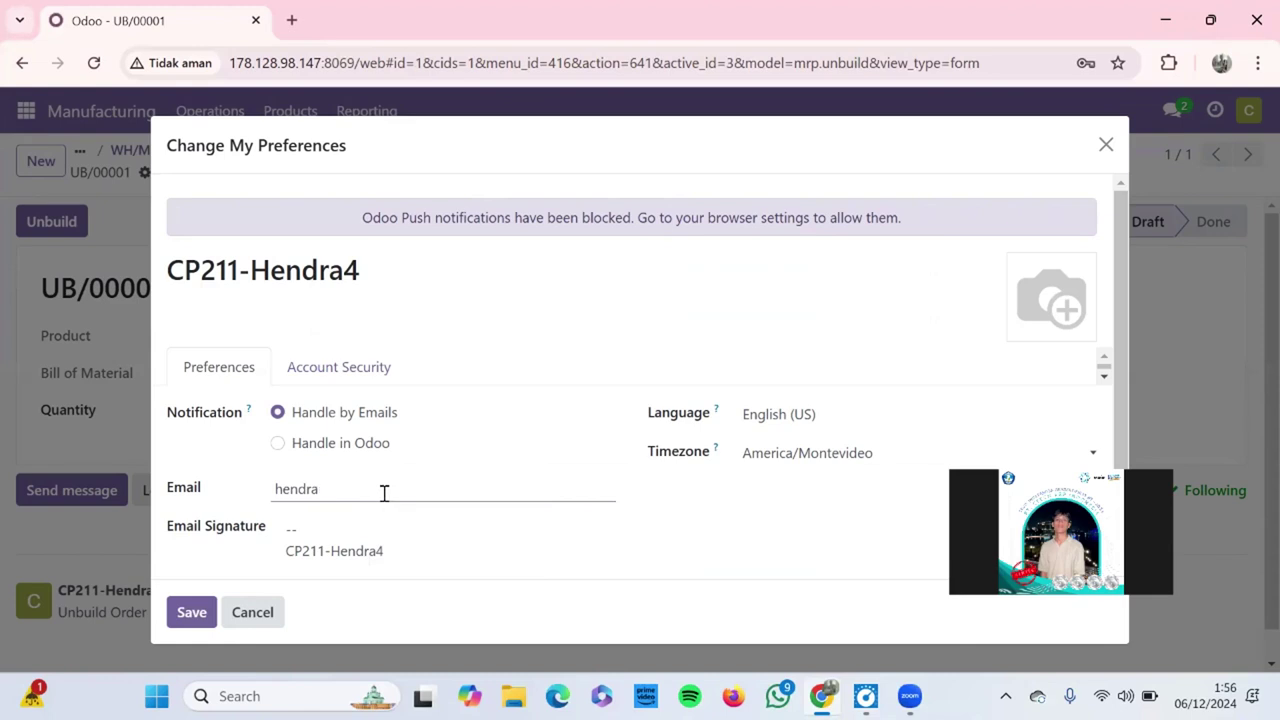
pyautogui.click(197, 614)
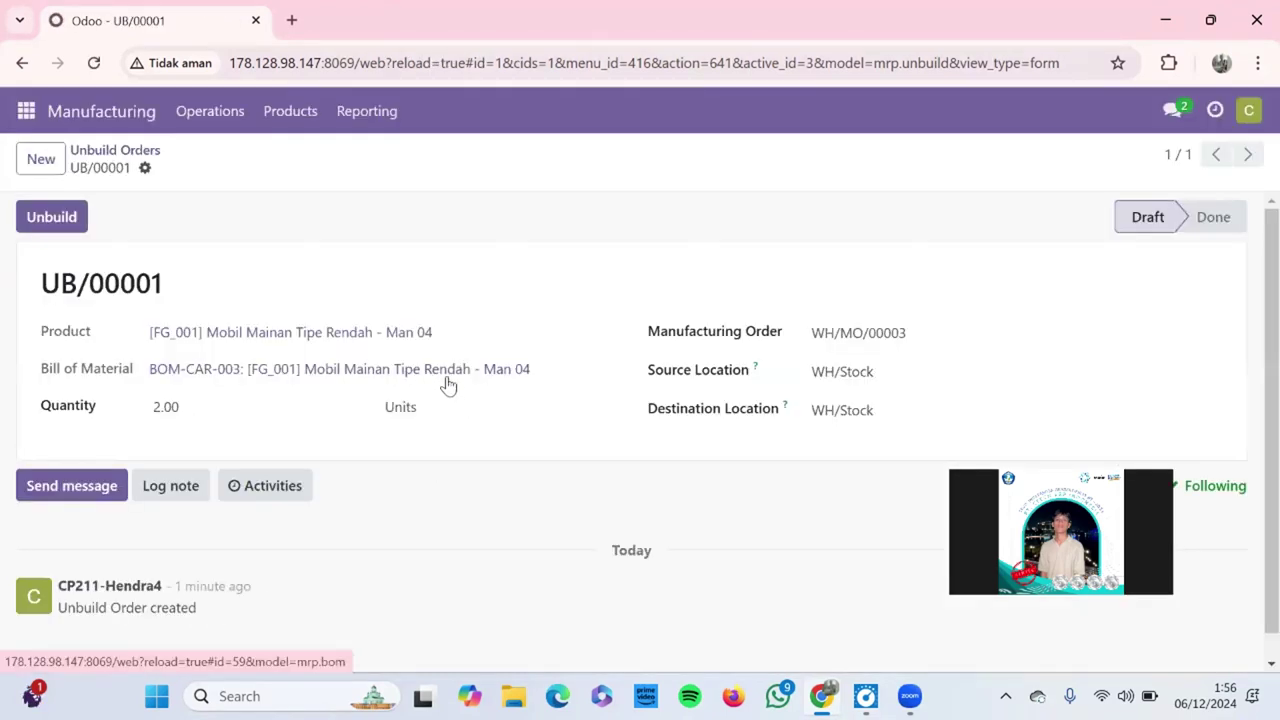
# Step: Confirm the UB/00001 unbuild so it is Done, then open manufacturing order WH/MO/00006
pyautogui.click(65, 219)
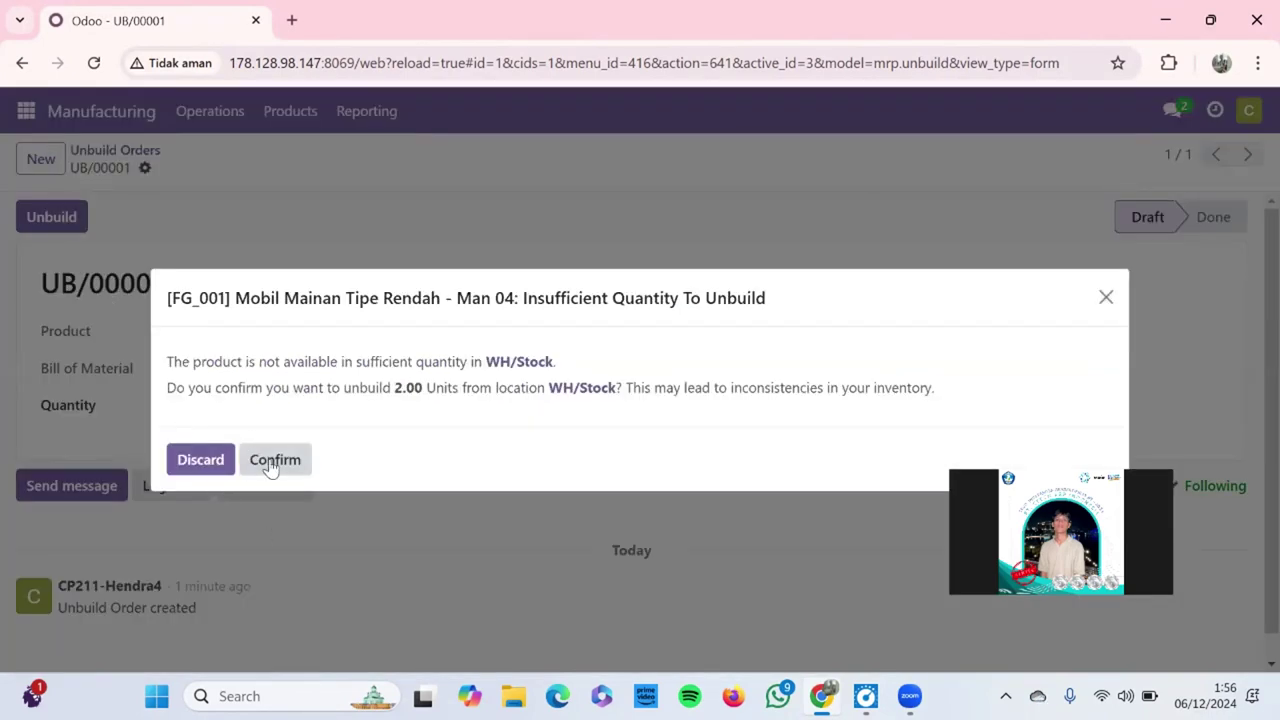
pyautogui.click(270, 465)
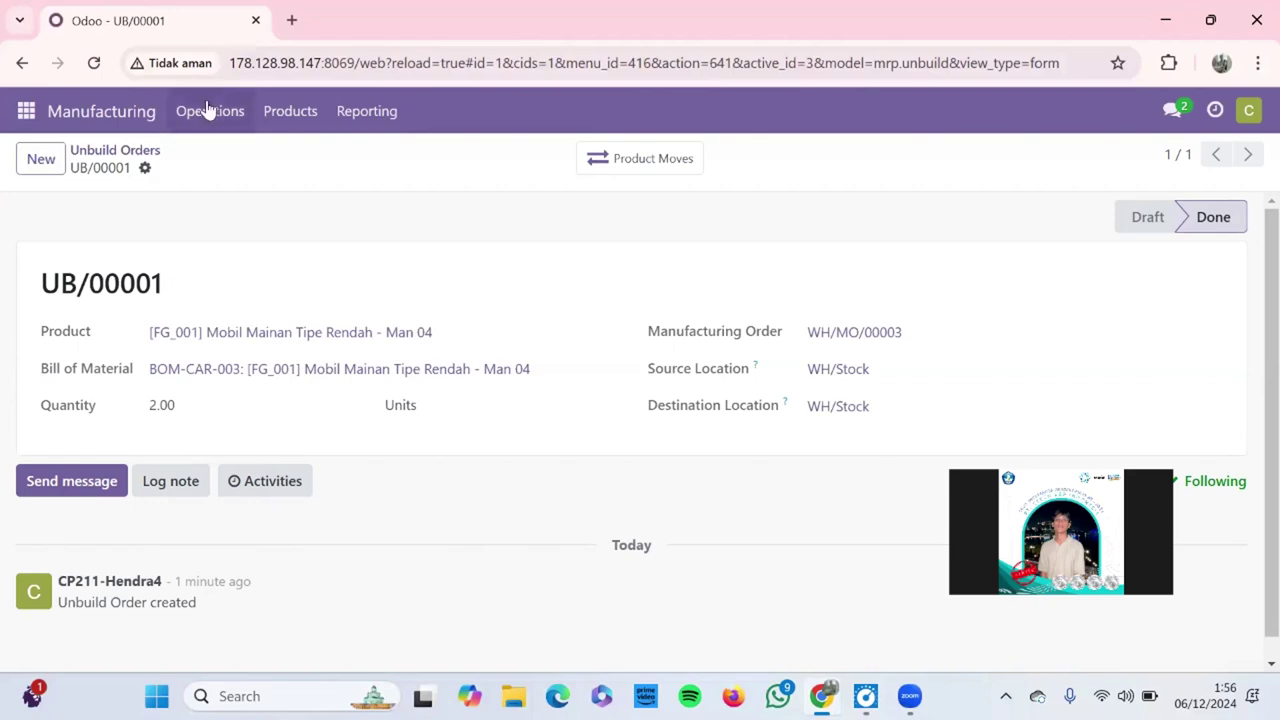
pyautogui.click(114, 112)
pyautogui.click(218, 298)
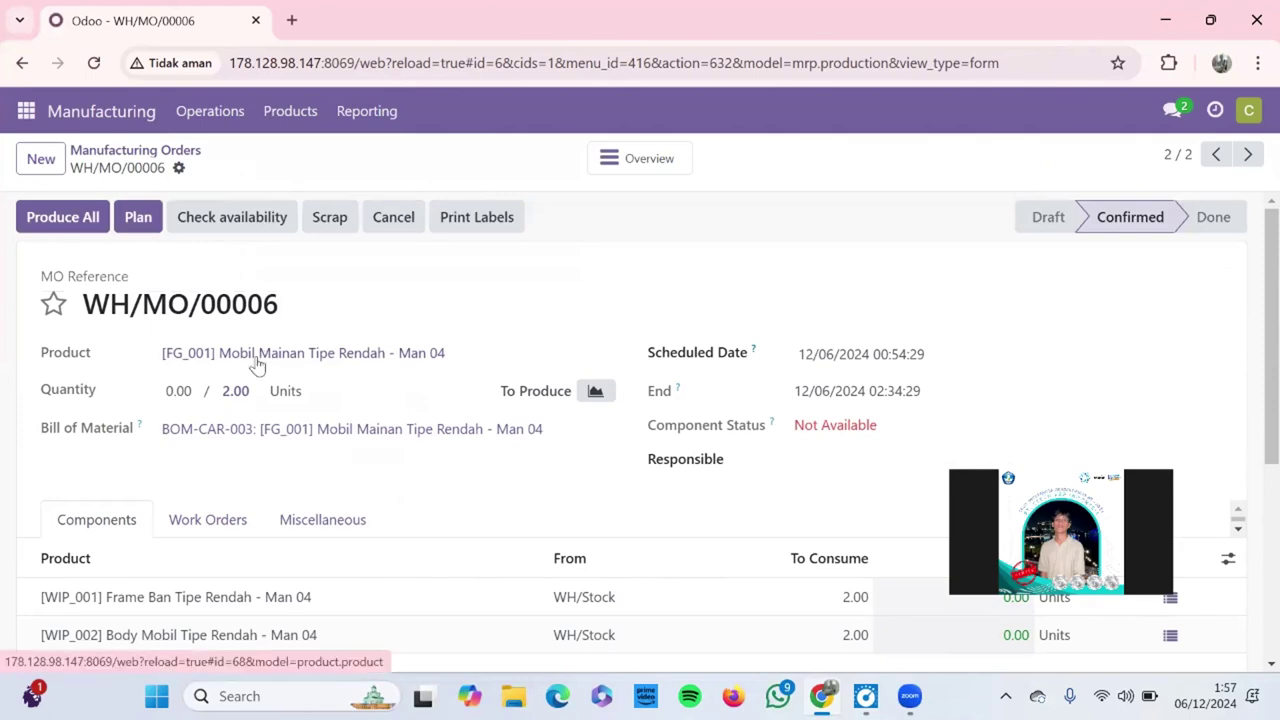
# Step: Produce All on WH/MO/00006, marking its 2.00 units Done
pyautogui.click(62, 226)
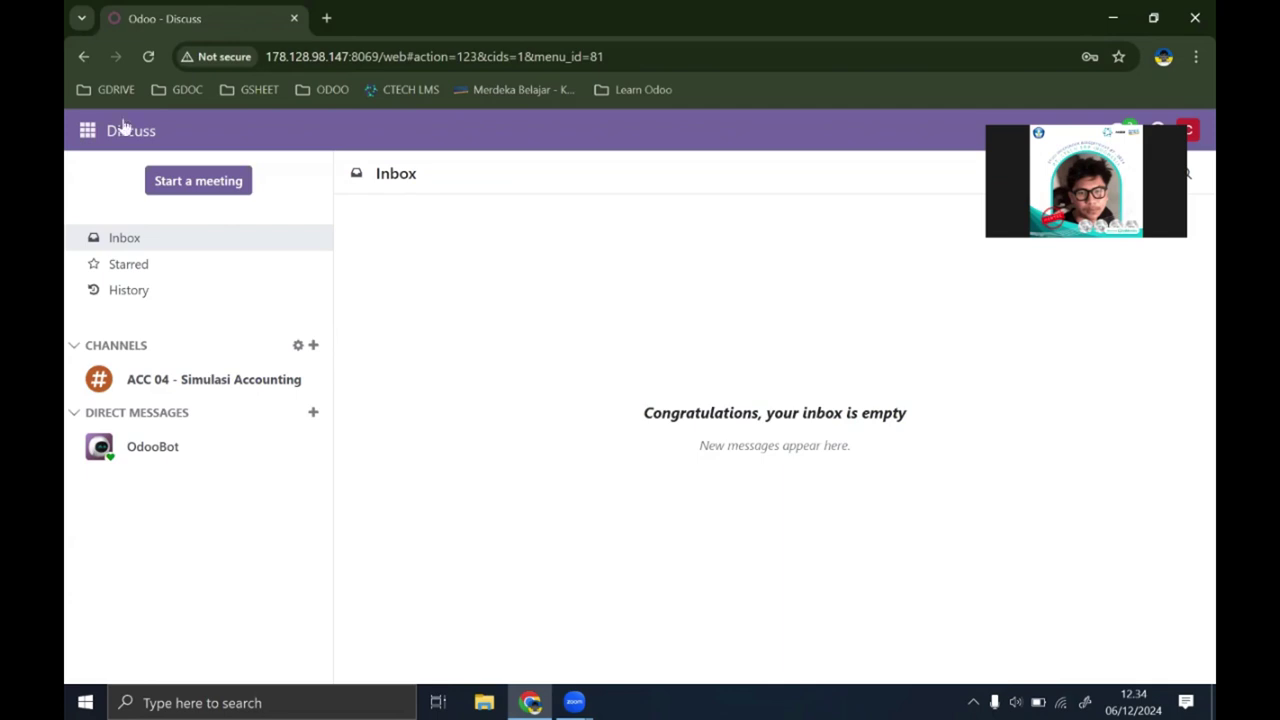
# Step: Navigate to Manufacturing > Operations > Manufacturing Orders, showing the To Do list with WH/MO/00001
pyautogui.click(87, 131)
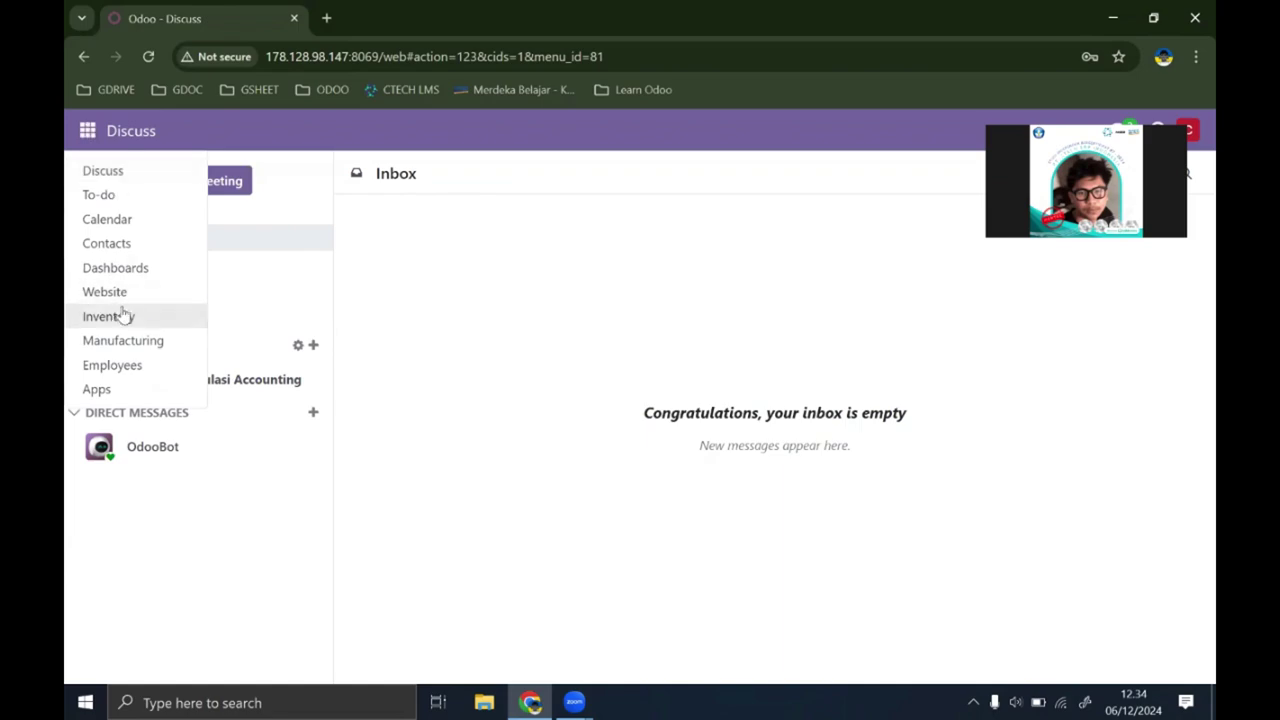
pyautogui.click(477, 339)
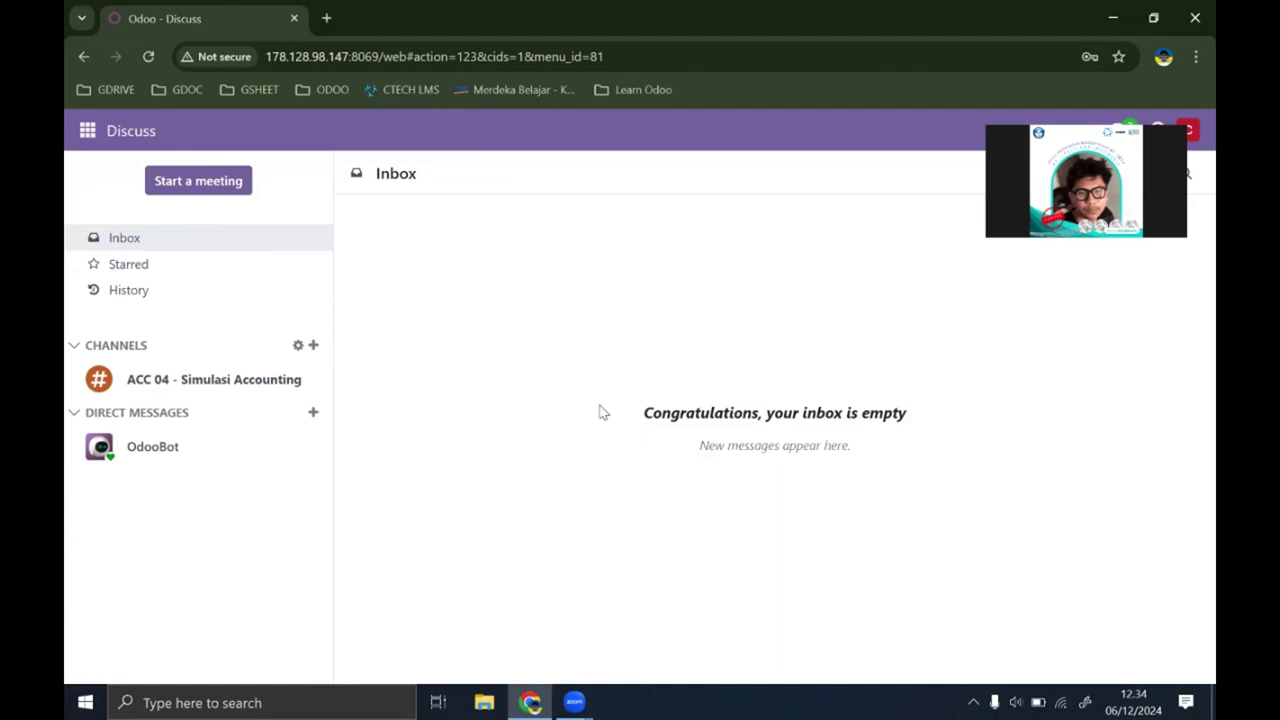
pyautogui.click(88, 134)
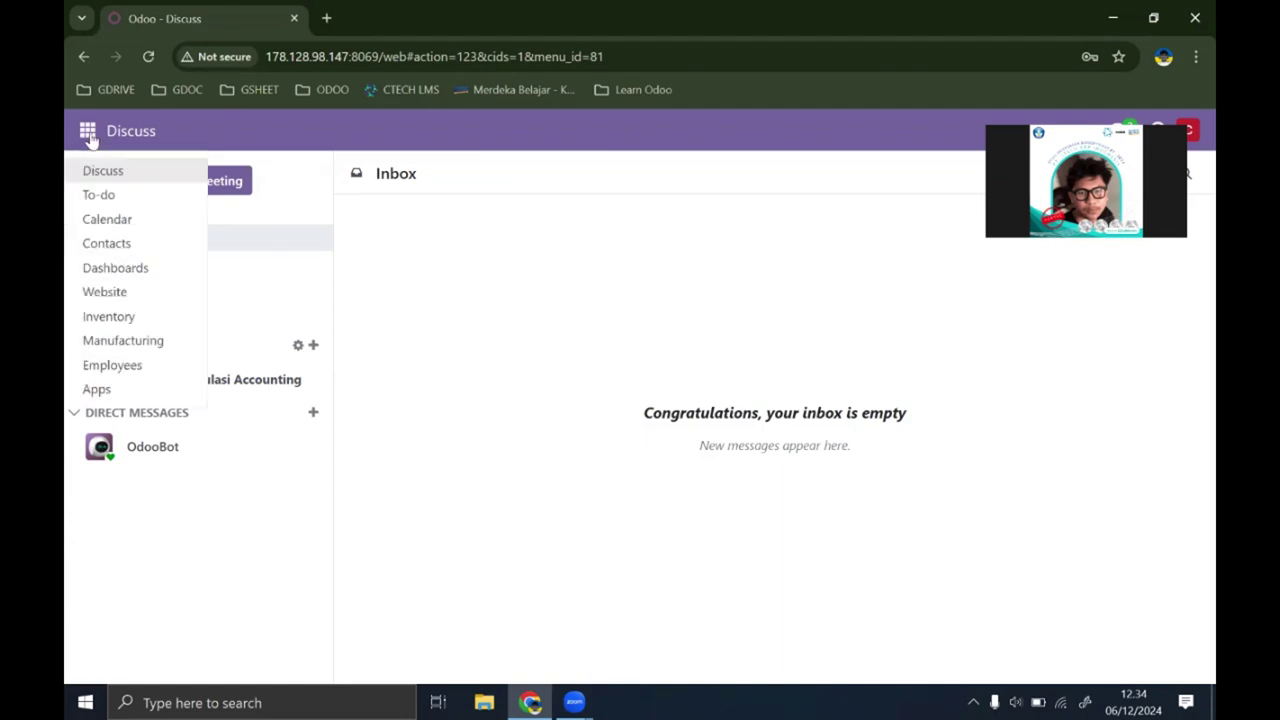
pyautogui.click(138, 345)
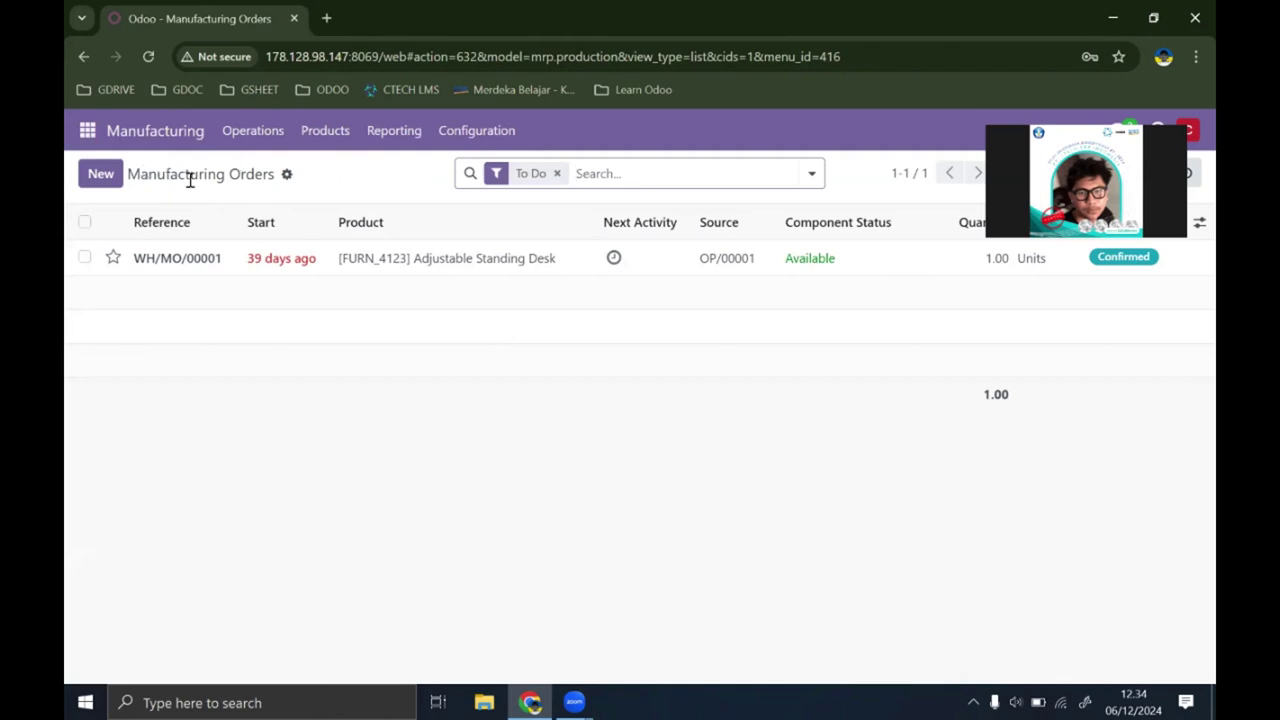
pyautogui.click(331, 147)
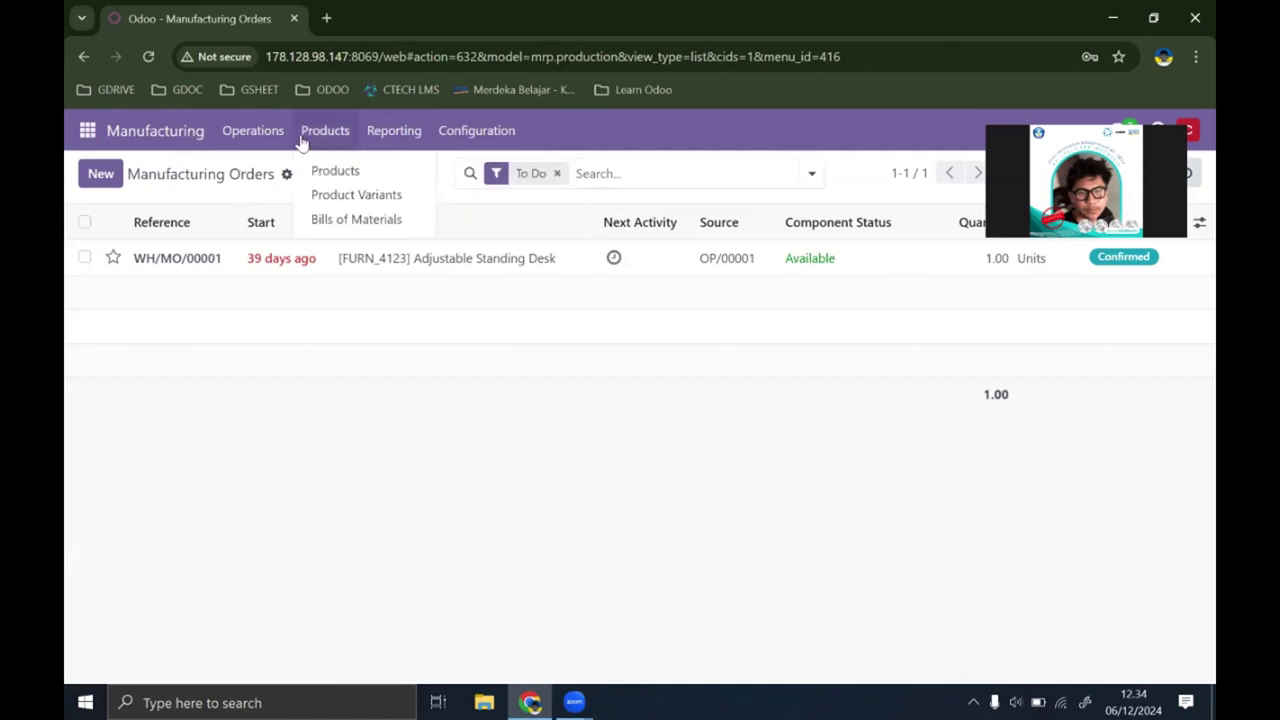
pyautogui.moveTo(400, 143)
pyautogui.click(401, 172)
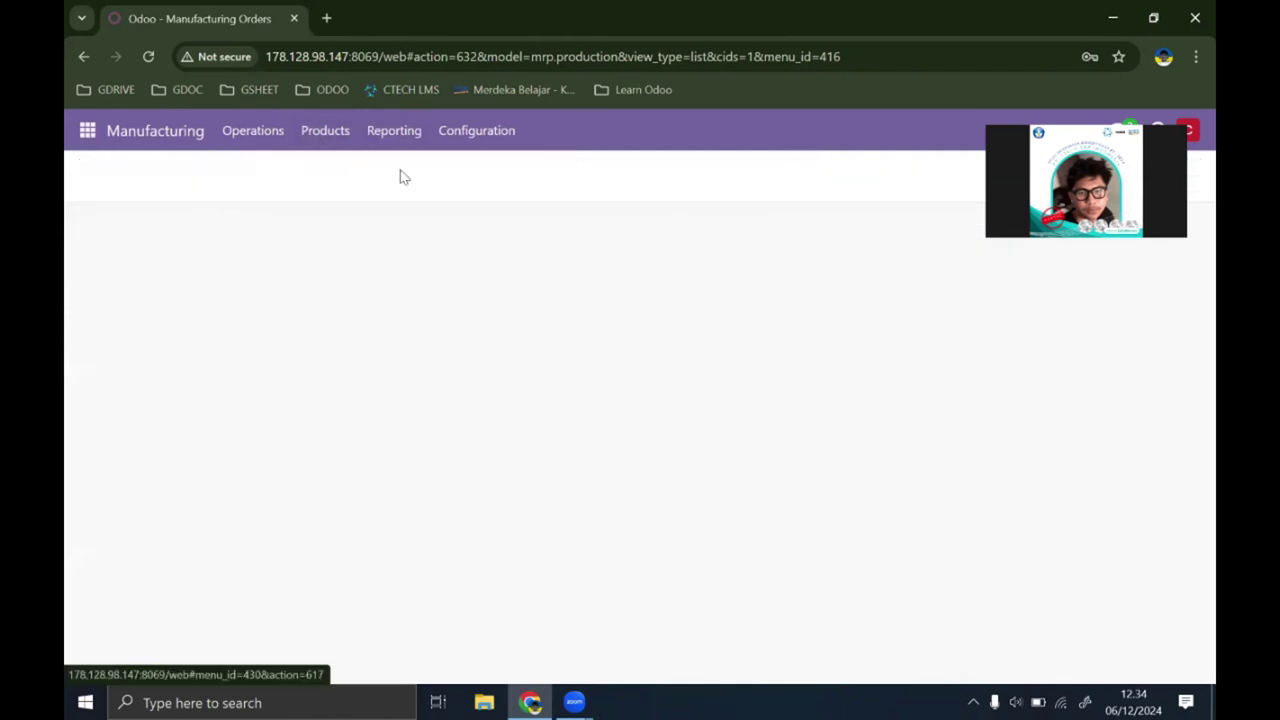
pyautogui.click(259, 131)
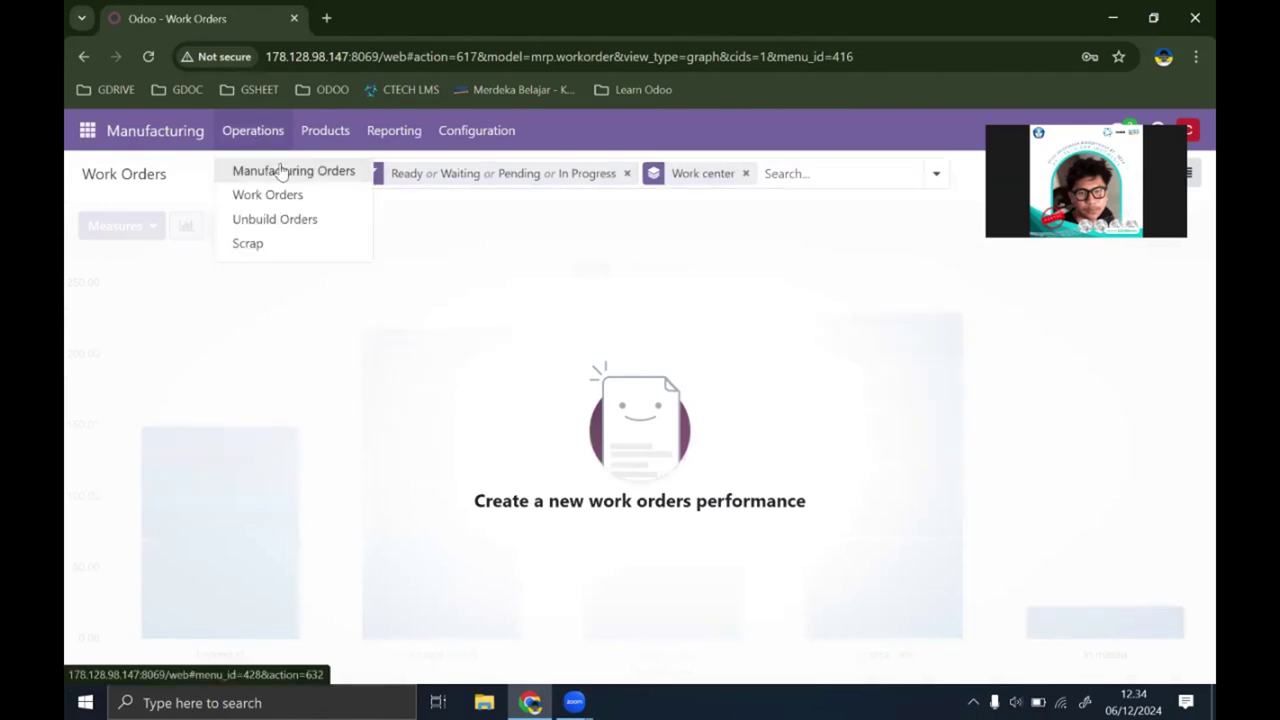
pyautogui.click(283, 172)
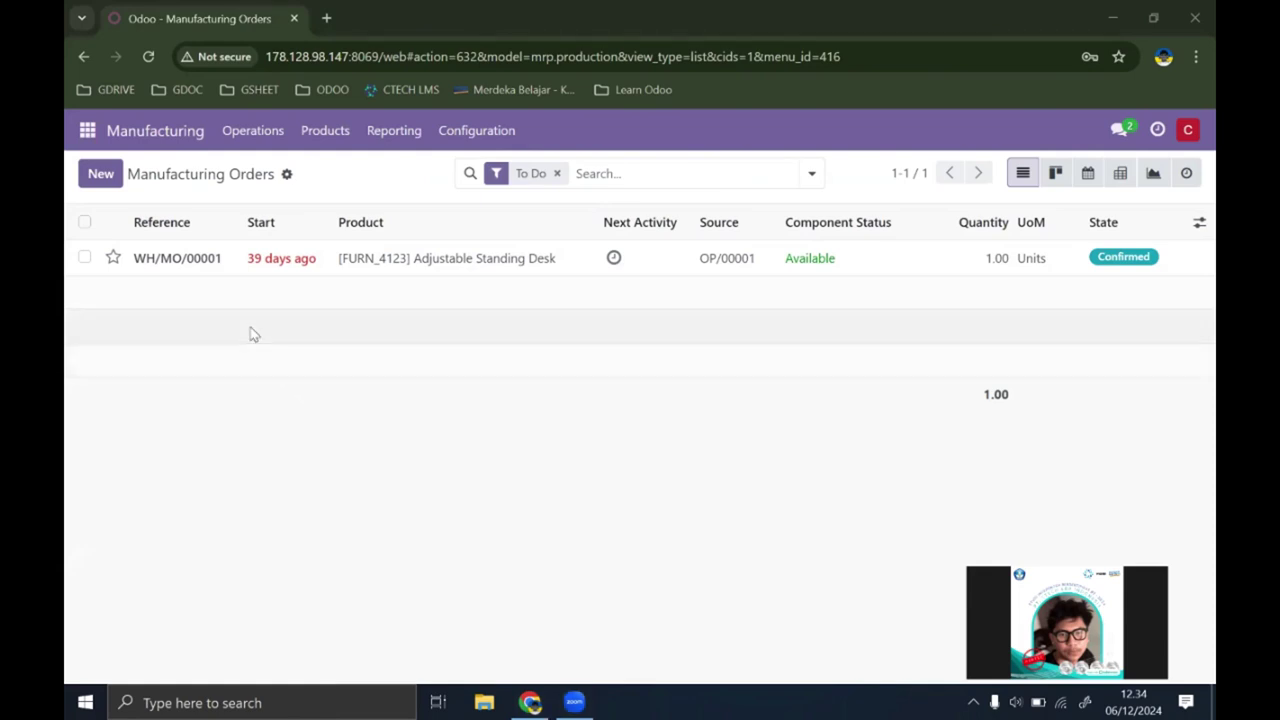
pyautogui.click(265, 133)
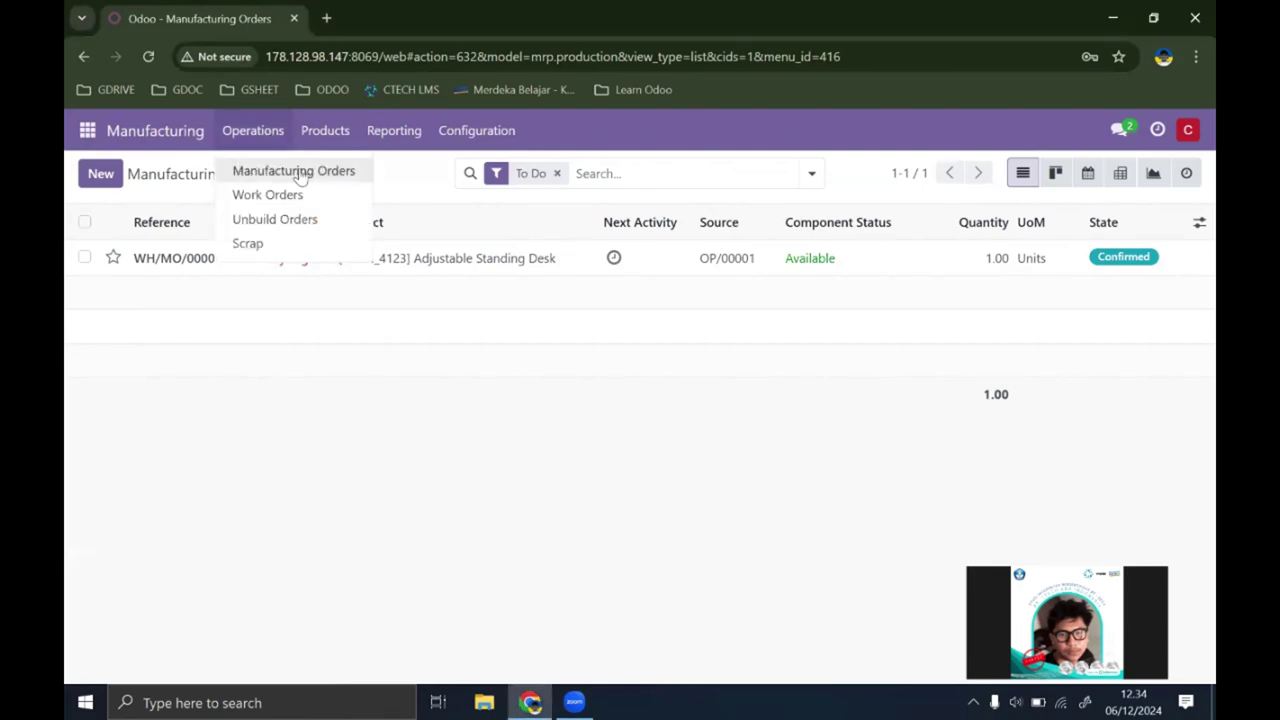
pyautogui.click(297, 175)
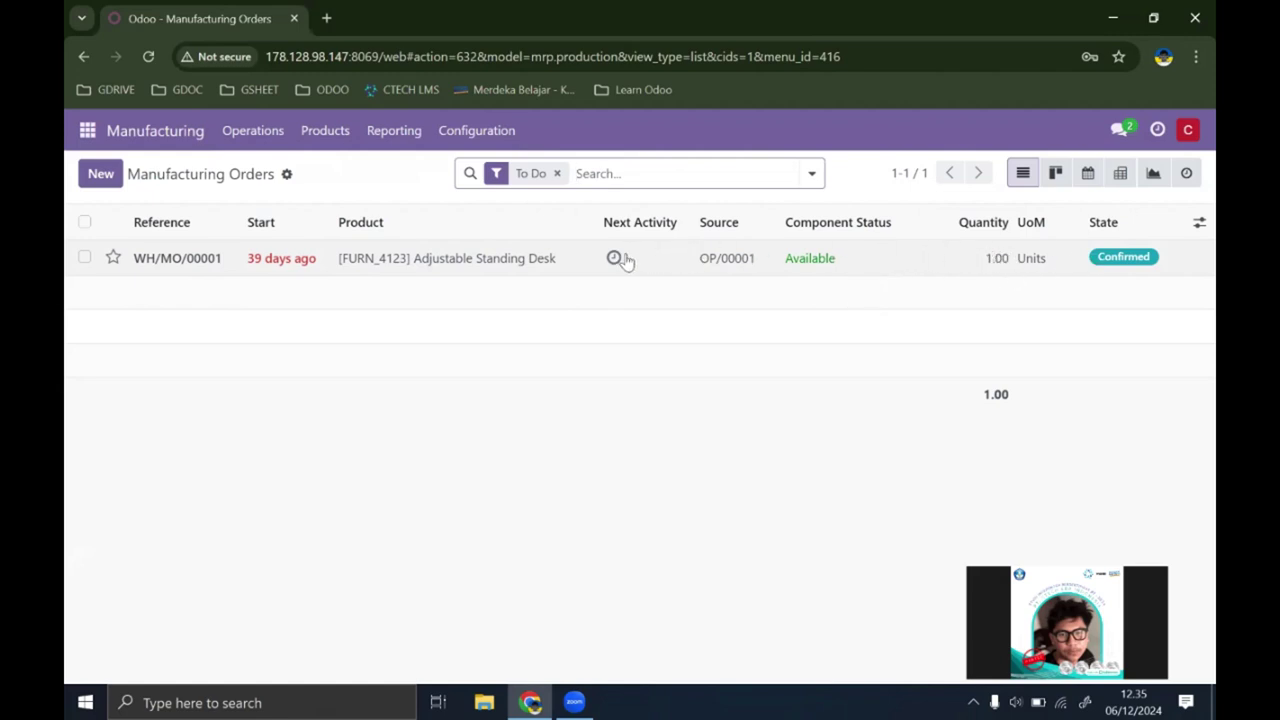
# Step: Open WH/MO/00001 and review its Corner Desk component line, leaving it unchanged
pyautogui.click(565, 260)
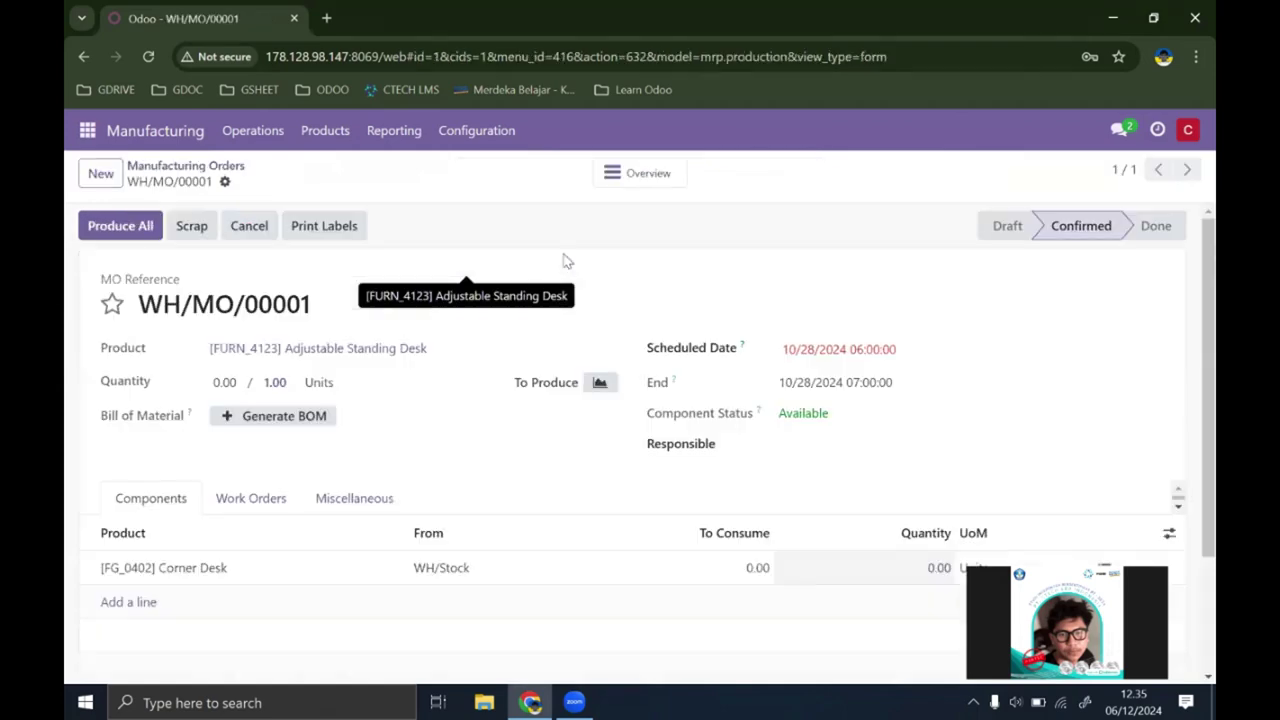
pyautogui.scroll(-2, 617, 530)
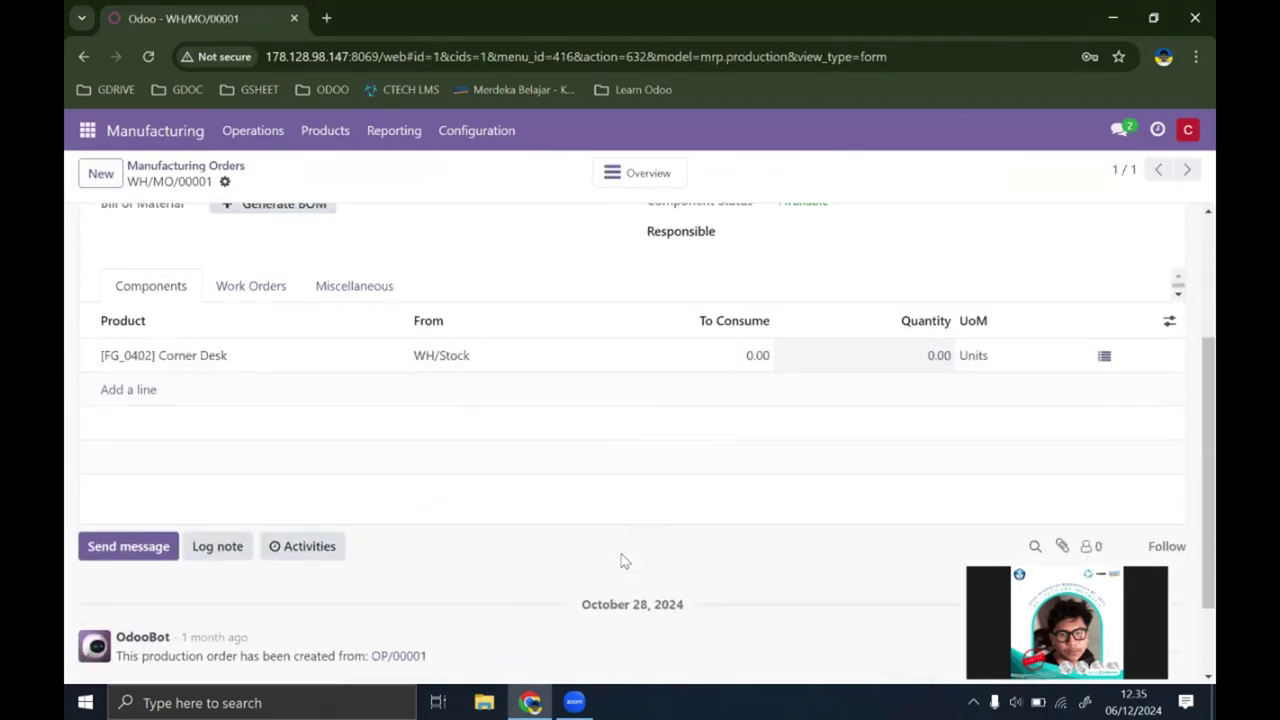
pyautogui.scroll(3, 621, 561)
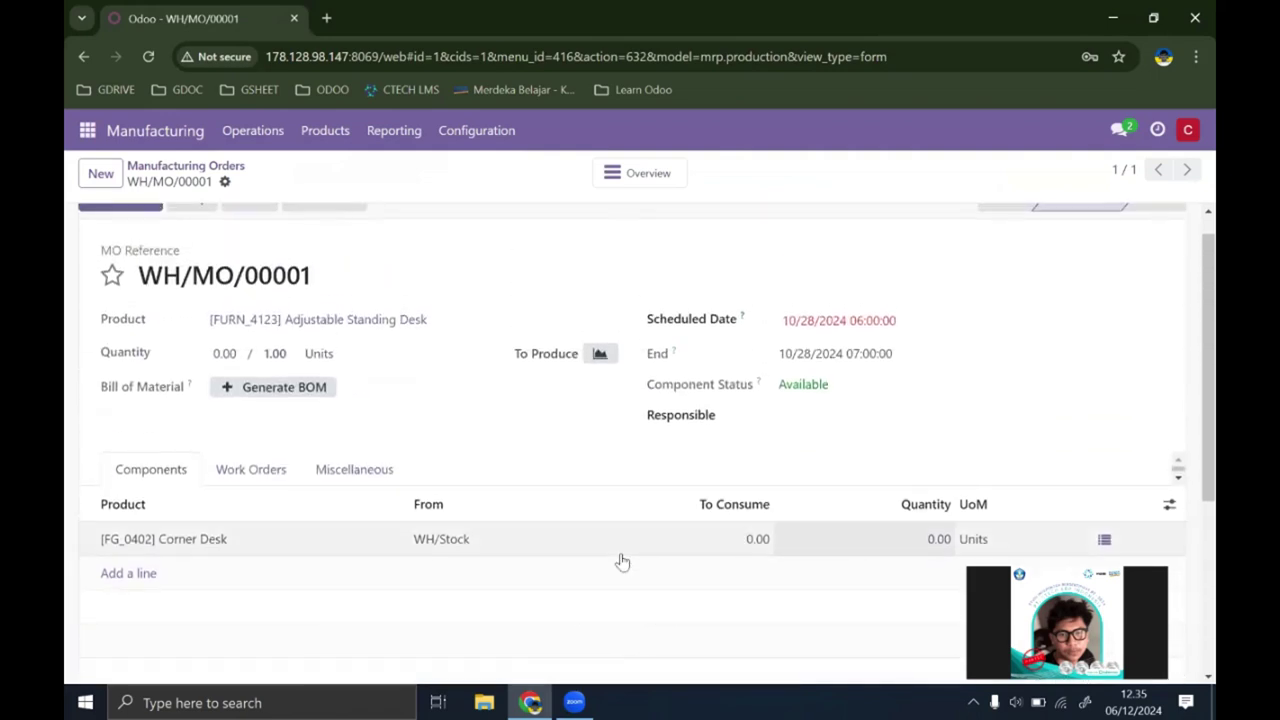
pyautogui.scroll(1, 450, 402)
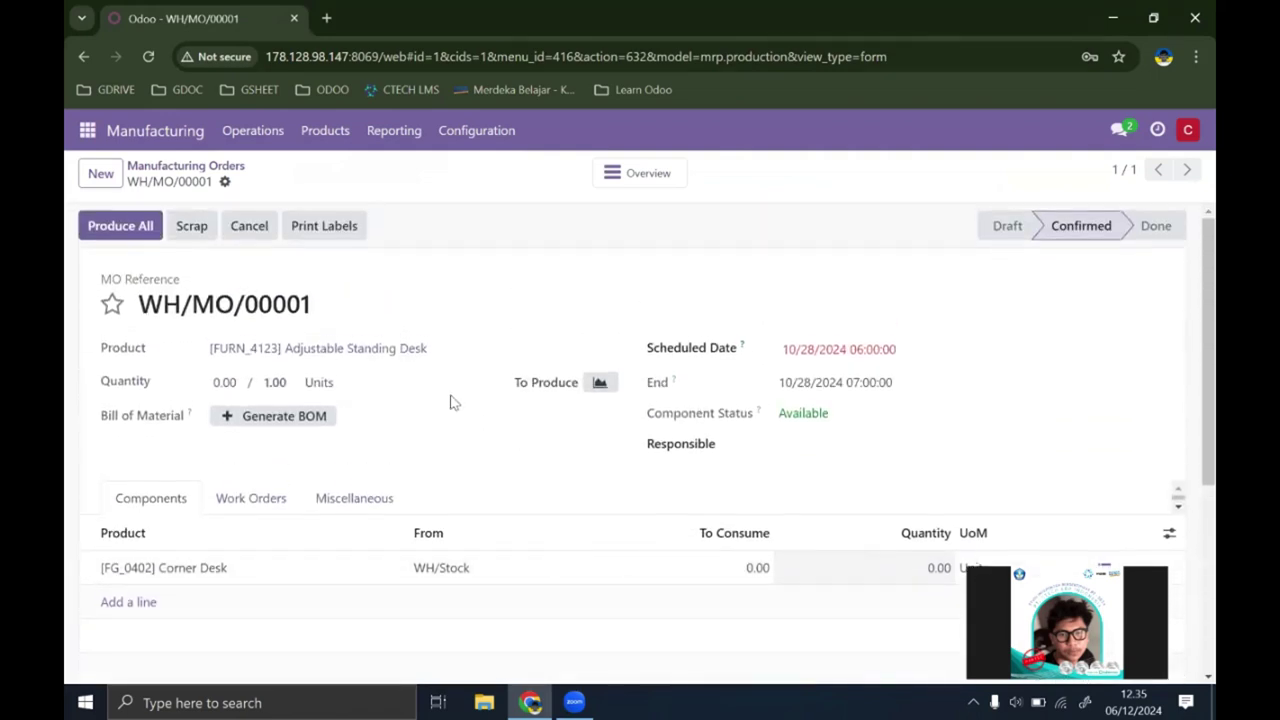
pyautogui.click(814, 580)
pyautogui.click(733, 560)
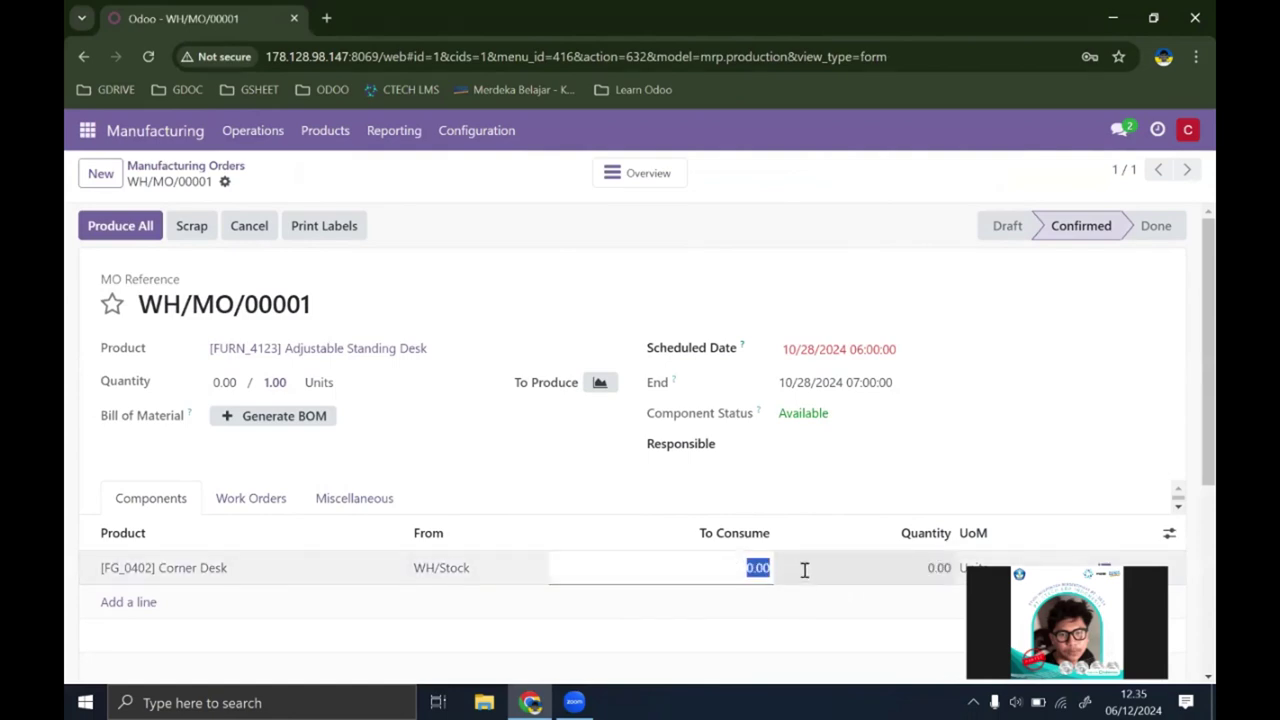
pyautogui.click(492, 306)
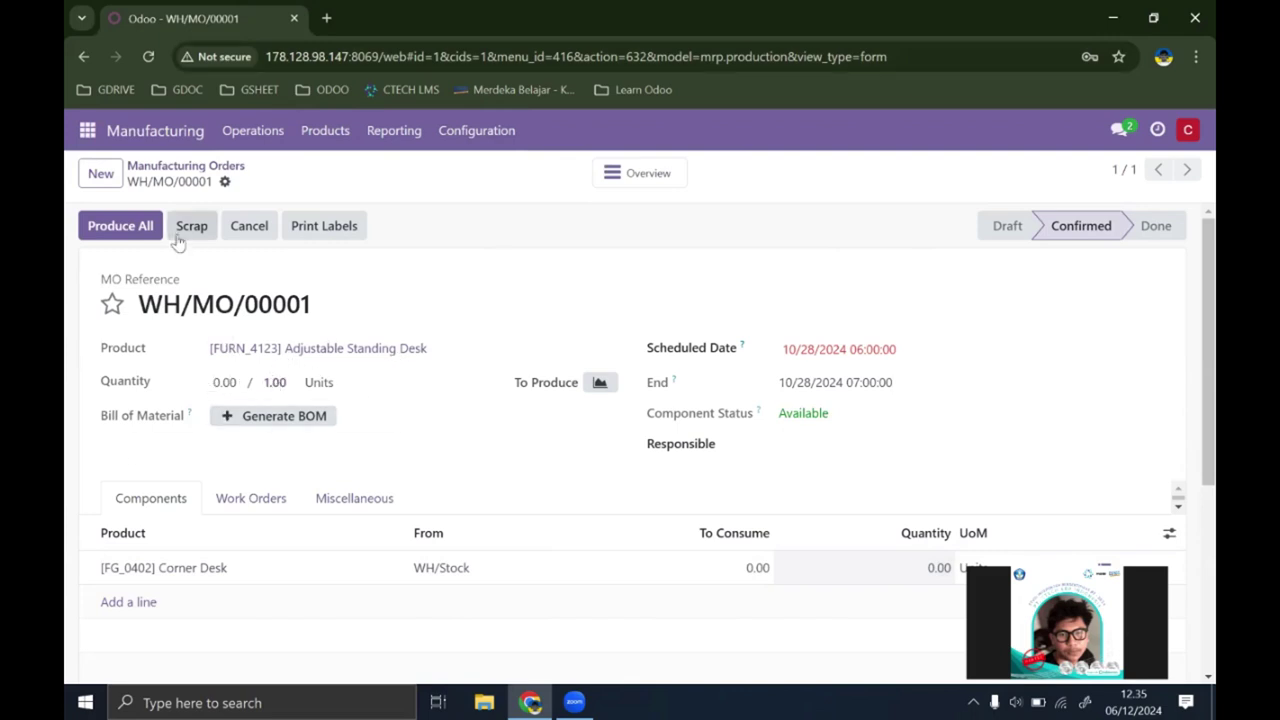
# Step: Produce the 1.00 Adjustable Standing Desk and return to the Manufacturing Orders list
pyautogui.click(122, 228)
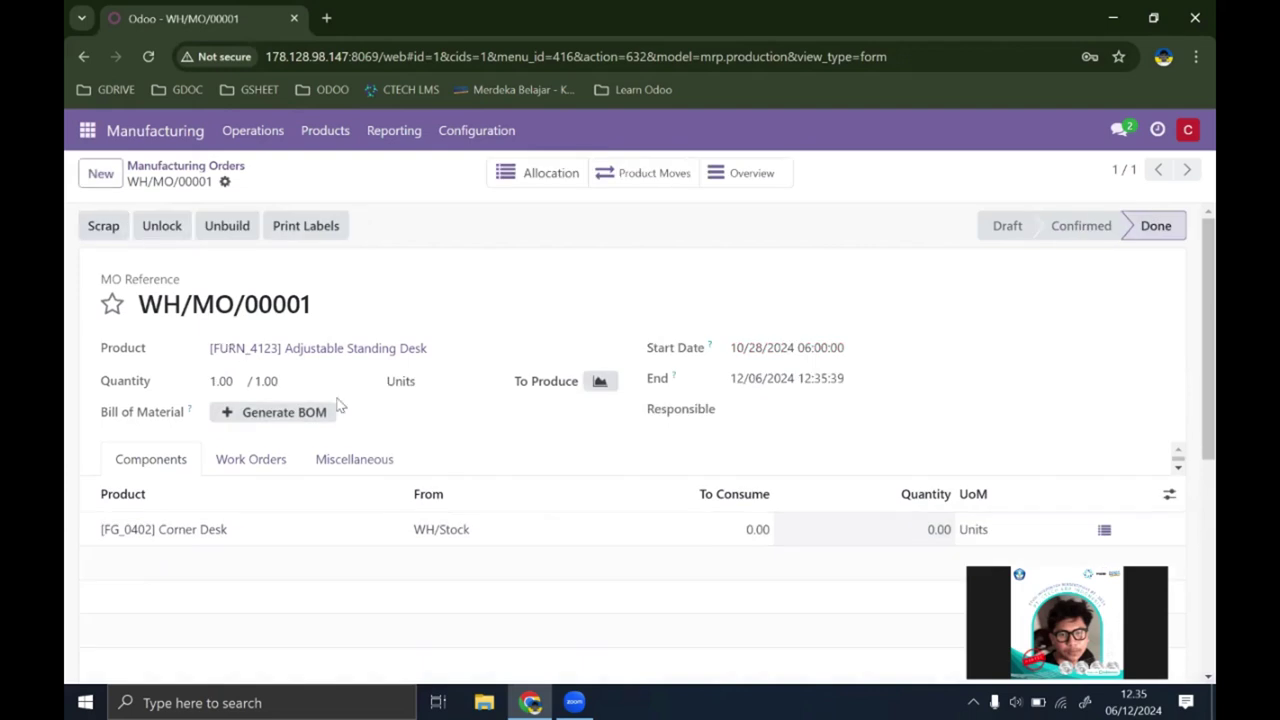
pyautogui.click(252, 133)
pyautogui.click(274, 171)
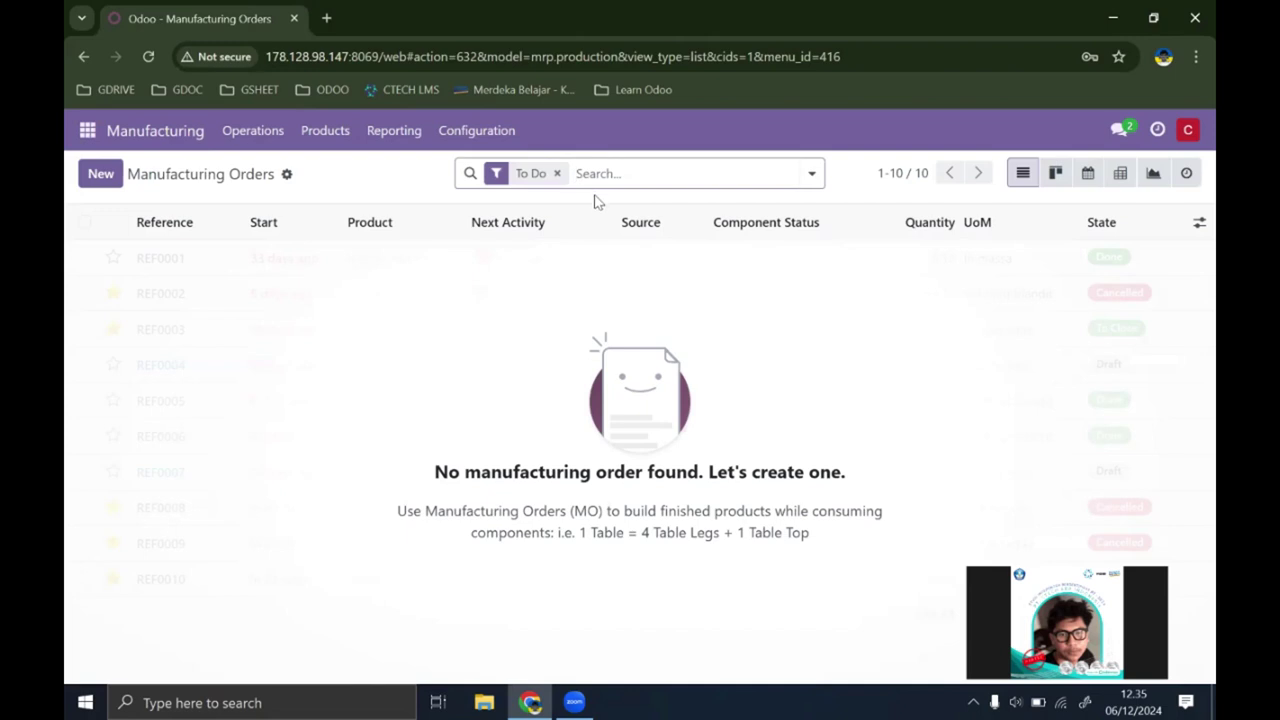
# Step: Clear the To Do filter so all four Done orders, totalling 6.00 units, are listed
pyautogui.click(557, 174)
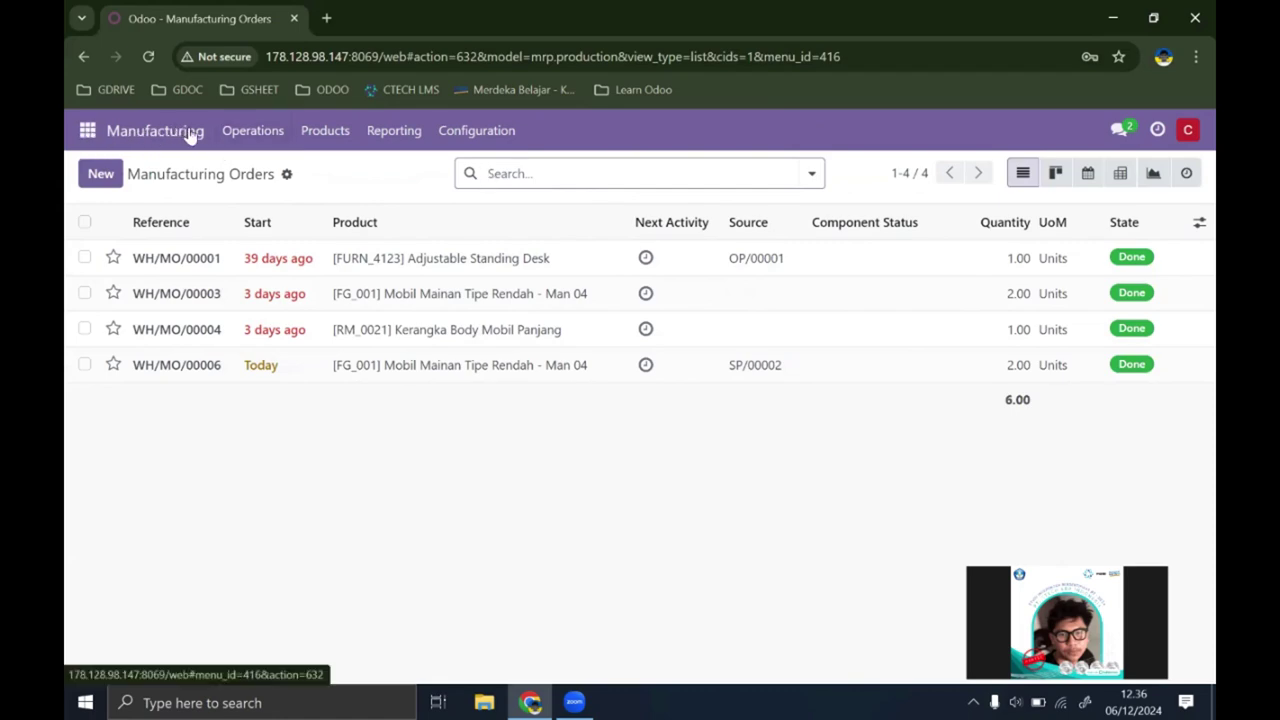
# Step: Show the Work Orders report without status or Work center facets as a pivot table
pyautogui.click(368, 140)
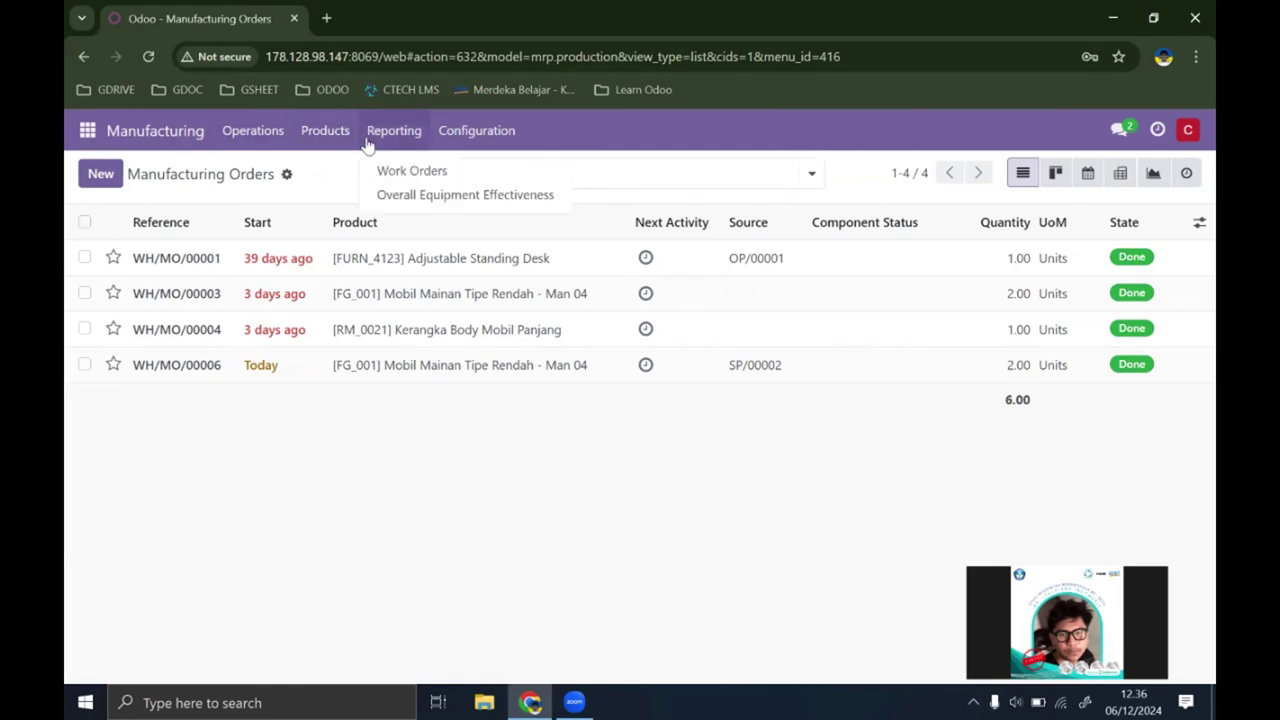
pyautogui.click(405, 171)
pyautogui.click(746, 172)
pyautogui.click(686, 172)
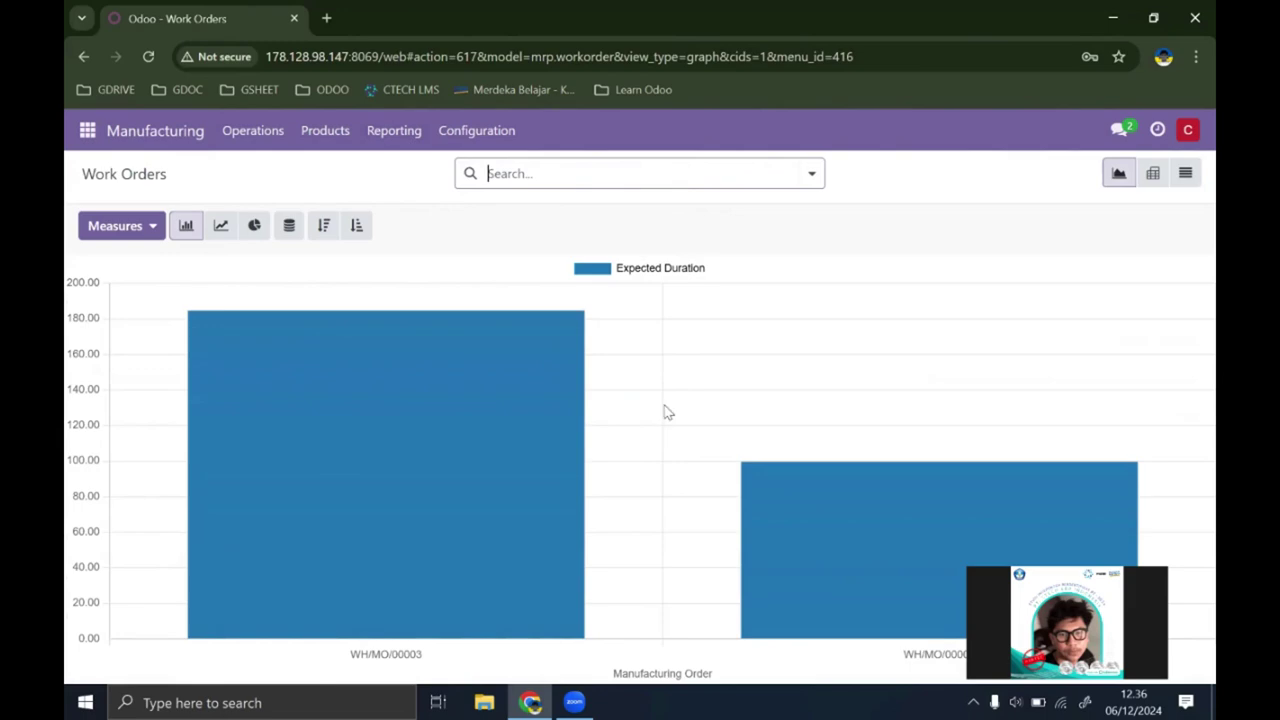
pyautogui.click(1152, 174)
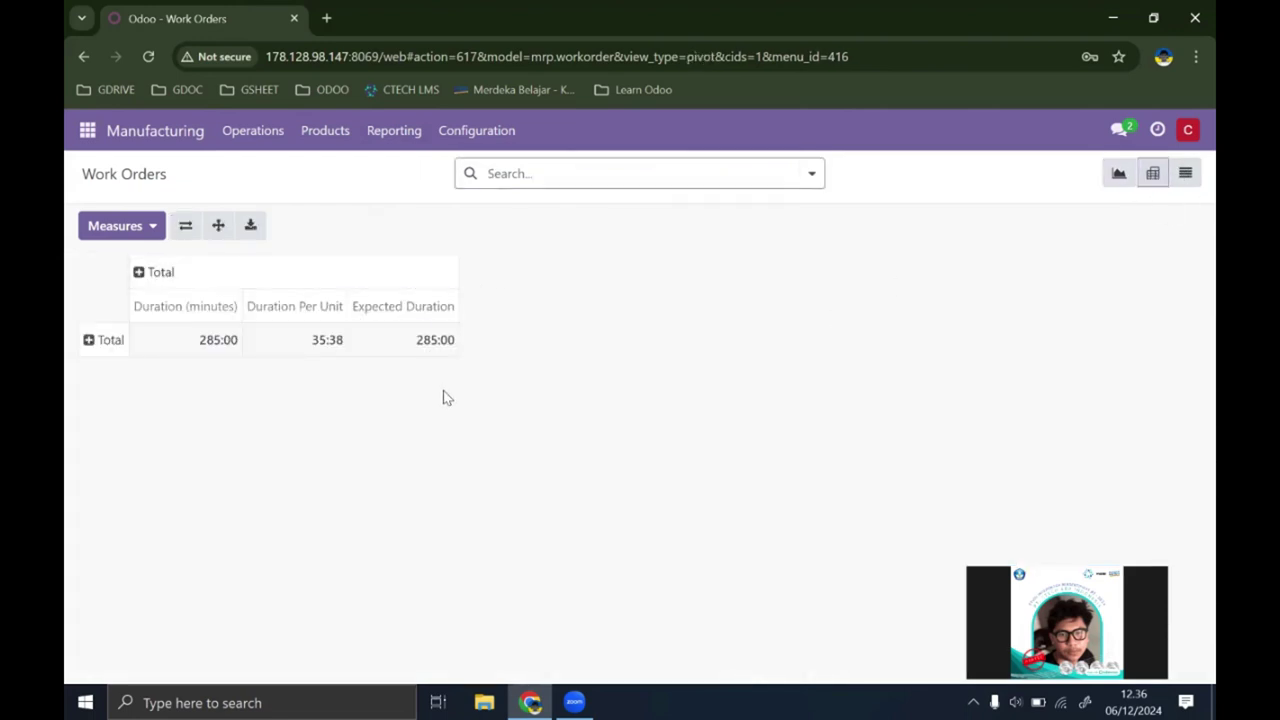
# Step: Add the Quantity measure to the pivot, totalling 8.00 beside 285:00 duration
pyautogui.click(103, 340)
pyautogui.click(122, 228)
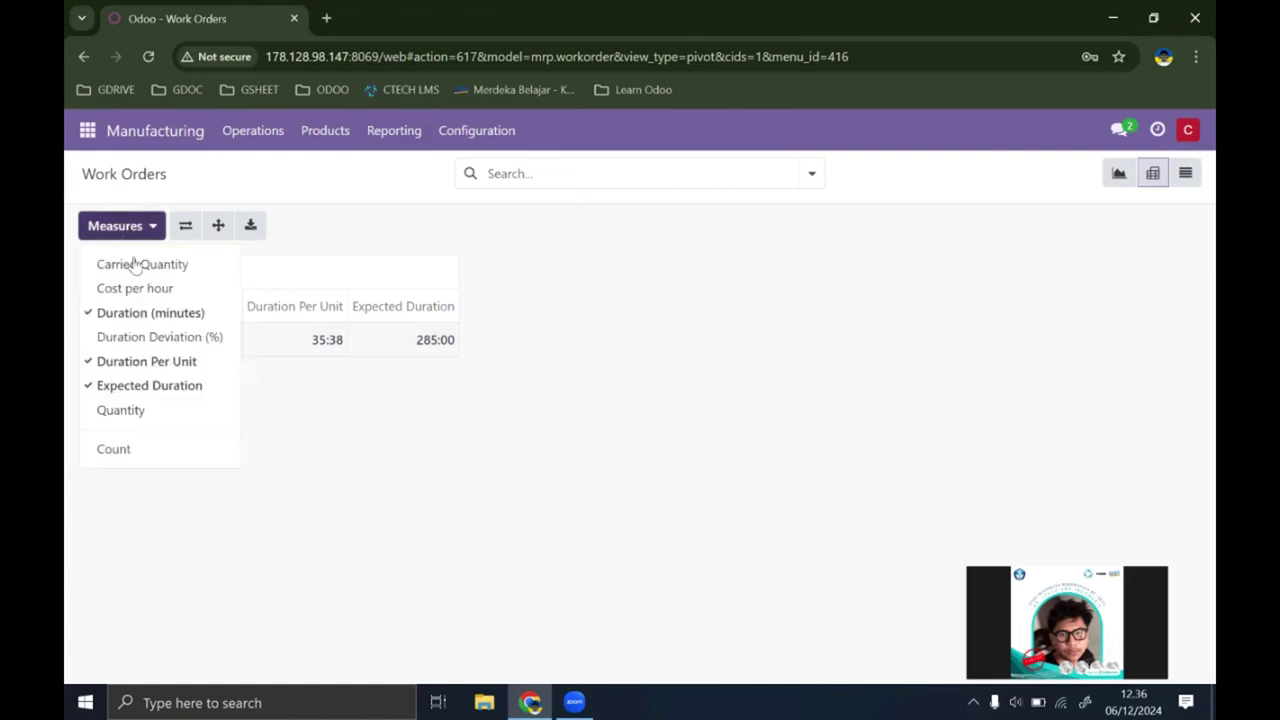
pyautogui.click(154, 452)
pyautogui.click(155, 450)
pyautogui.click(133, 412)
pyautogui.click(133, 412)
pyautogui.click(133, 412)
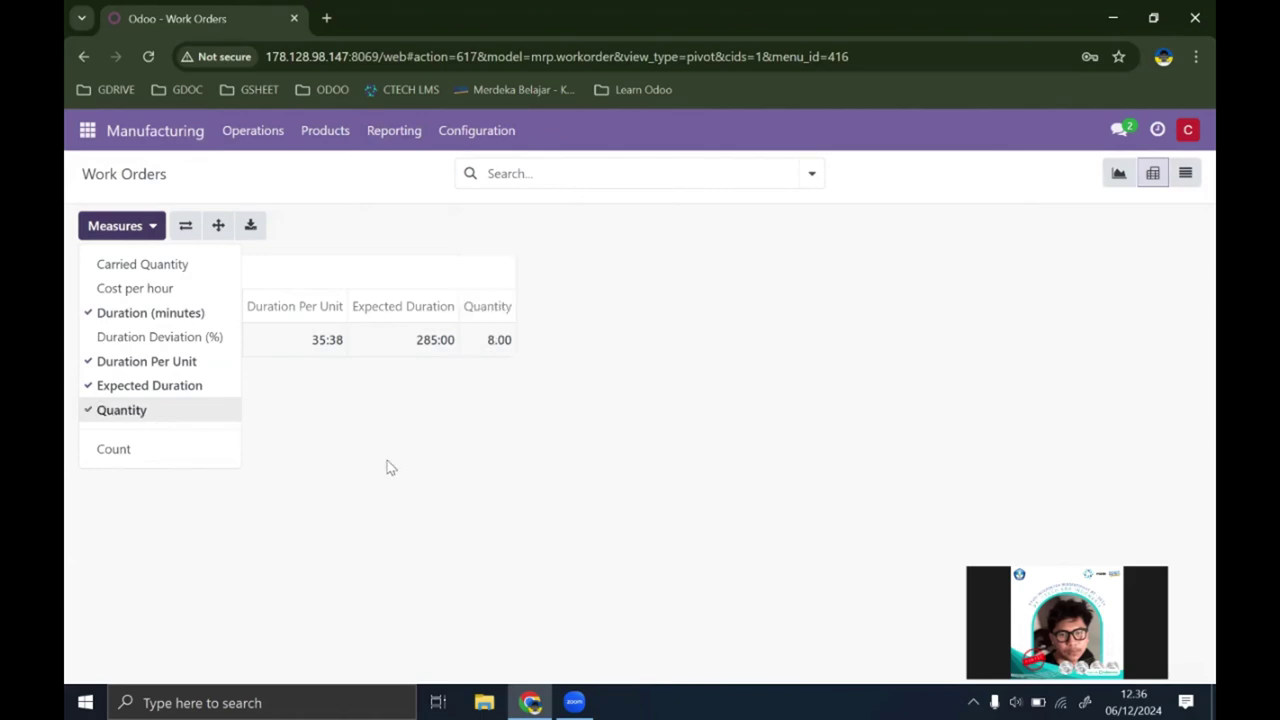
pyautogui.click(253, 134)
# Step: Show the unfiltered Manufacturing Orders list as a pivot table
pyautogui.click(293, 171)
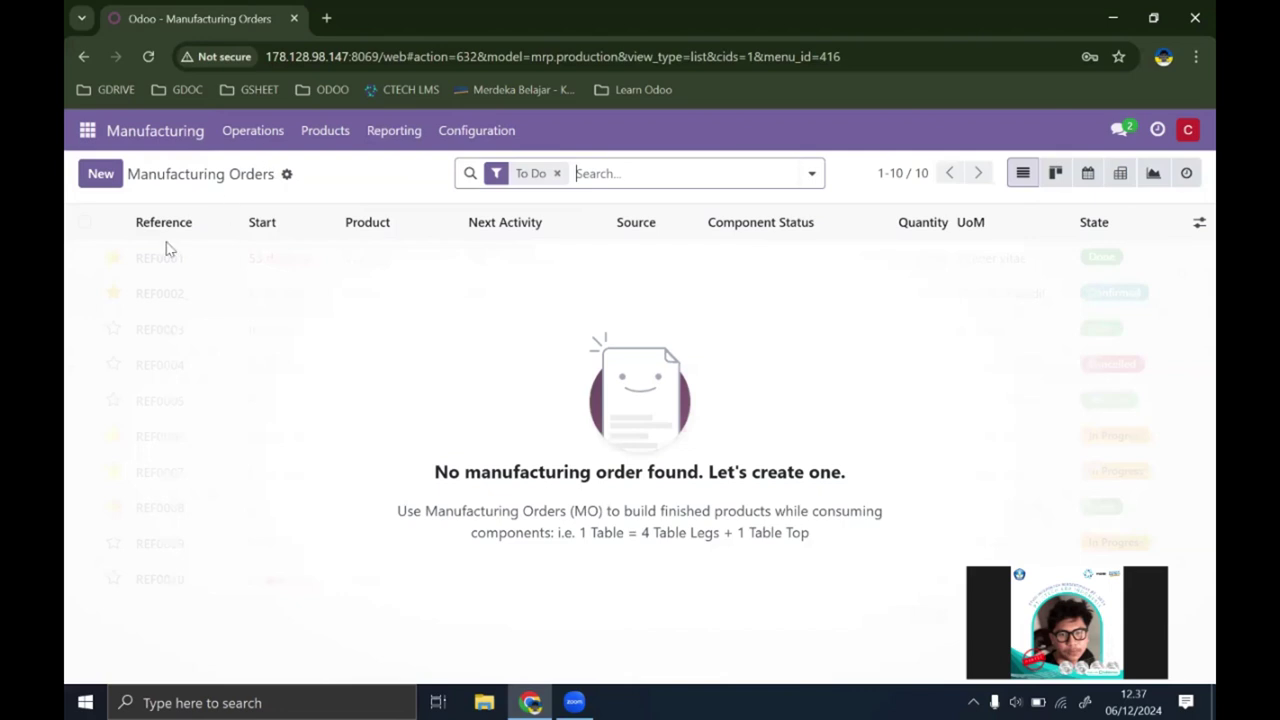
pyautogui.click(557, 174)
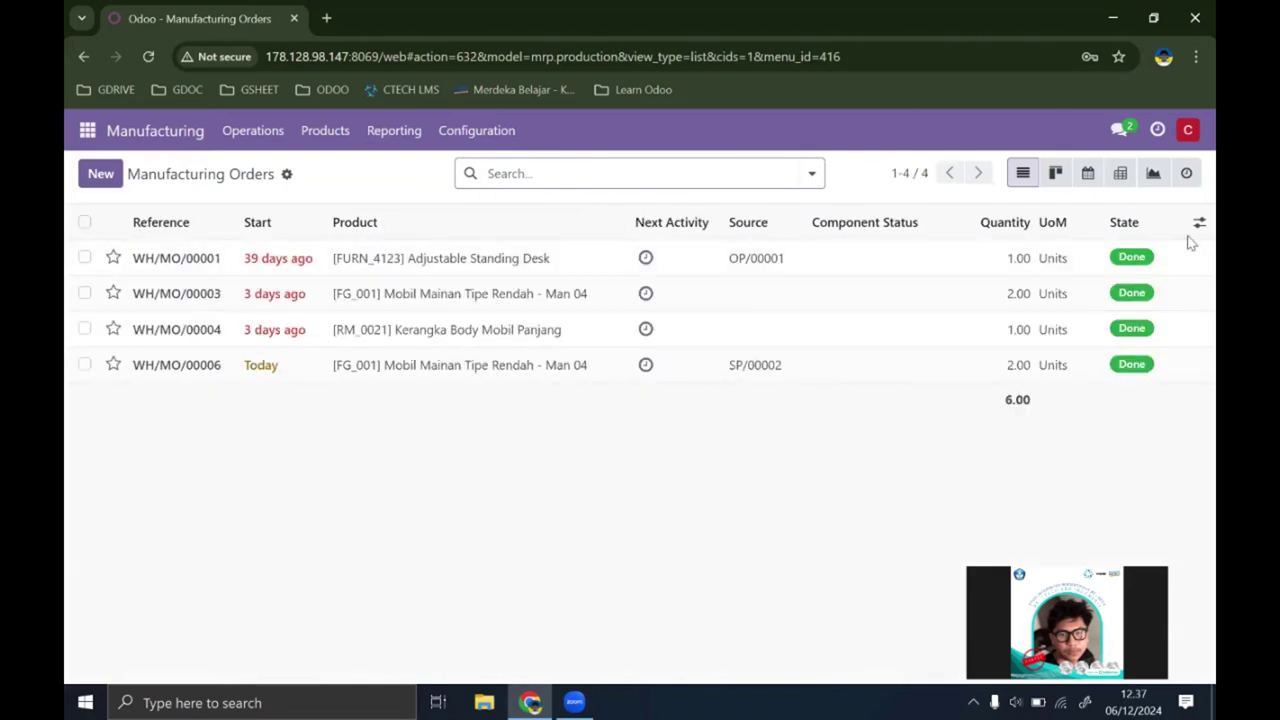
pyautogui.click(1120, 173)
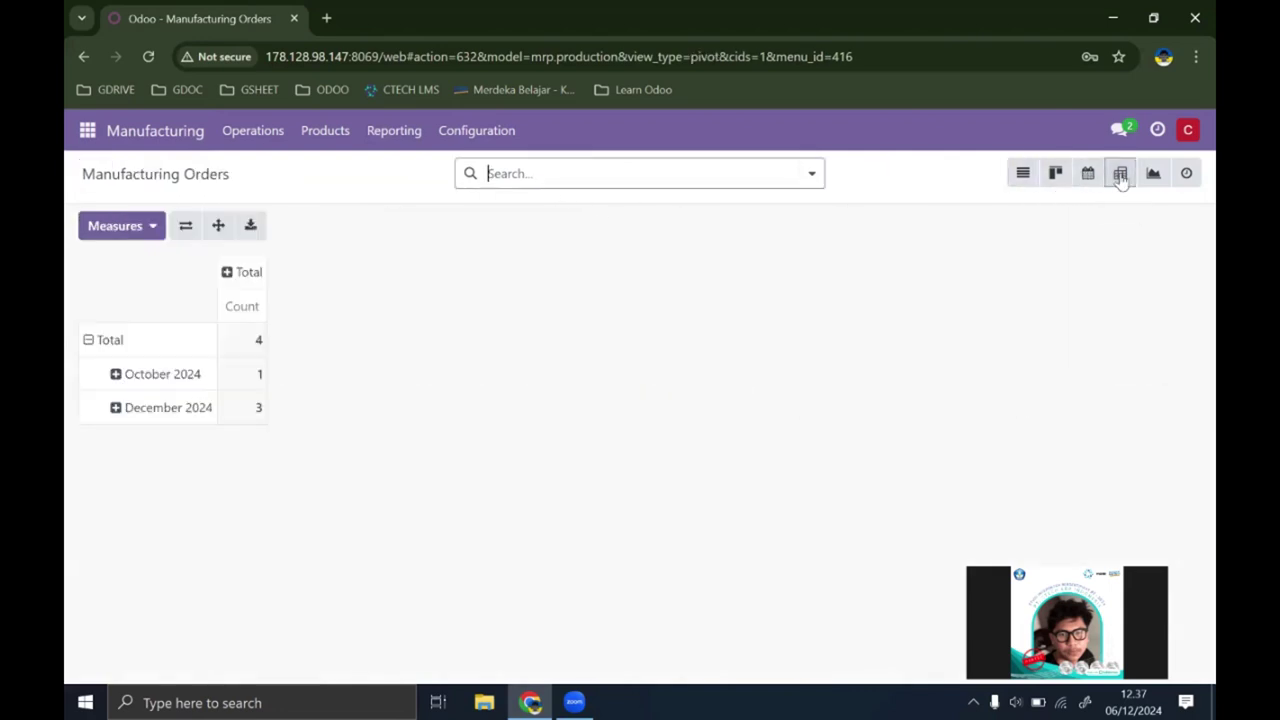
# Step: Add the Total Quantity, Quantity Producing and Quantity To Produce measures to the pivot
pyautogui.click(148, 227)
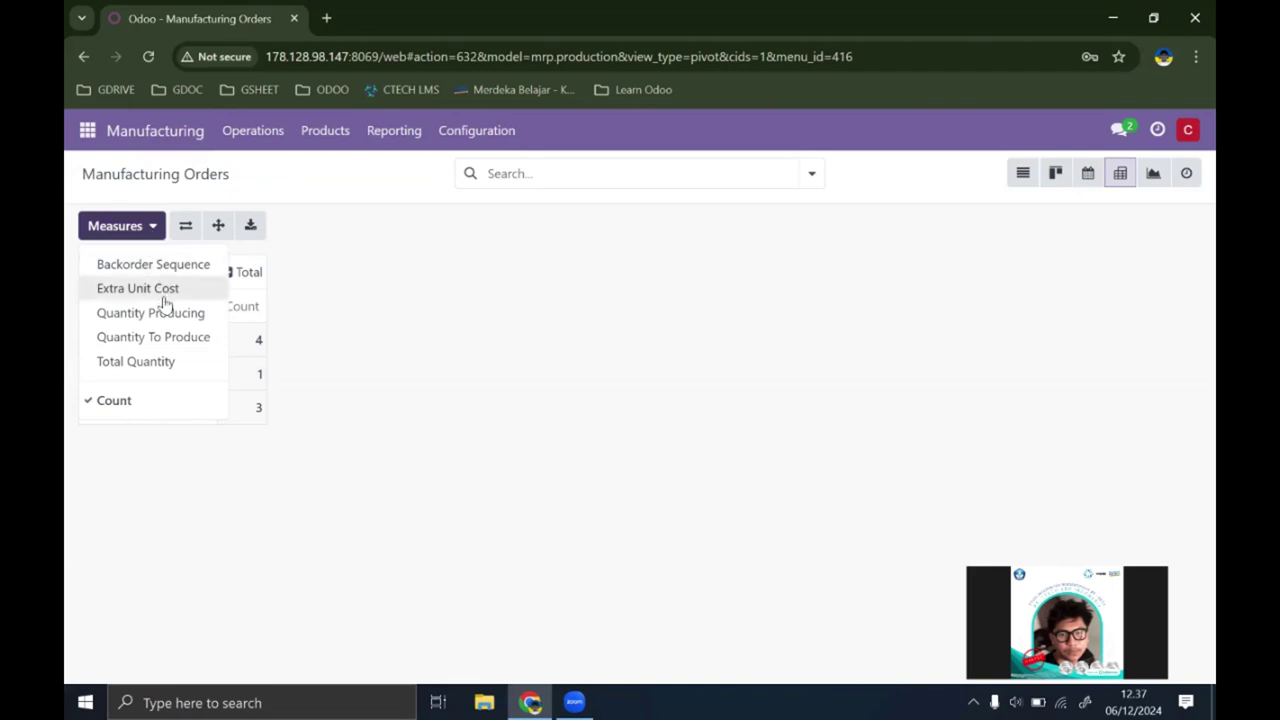
pyautogui.click(166, 364)
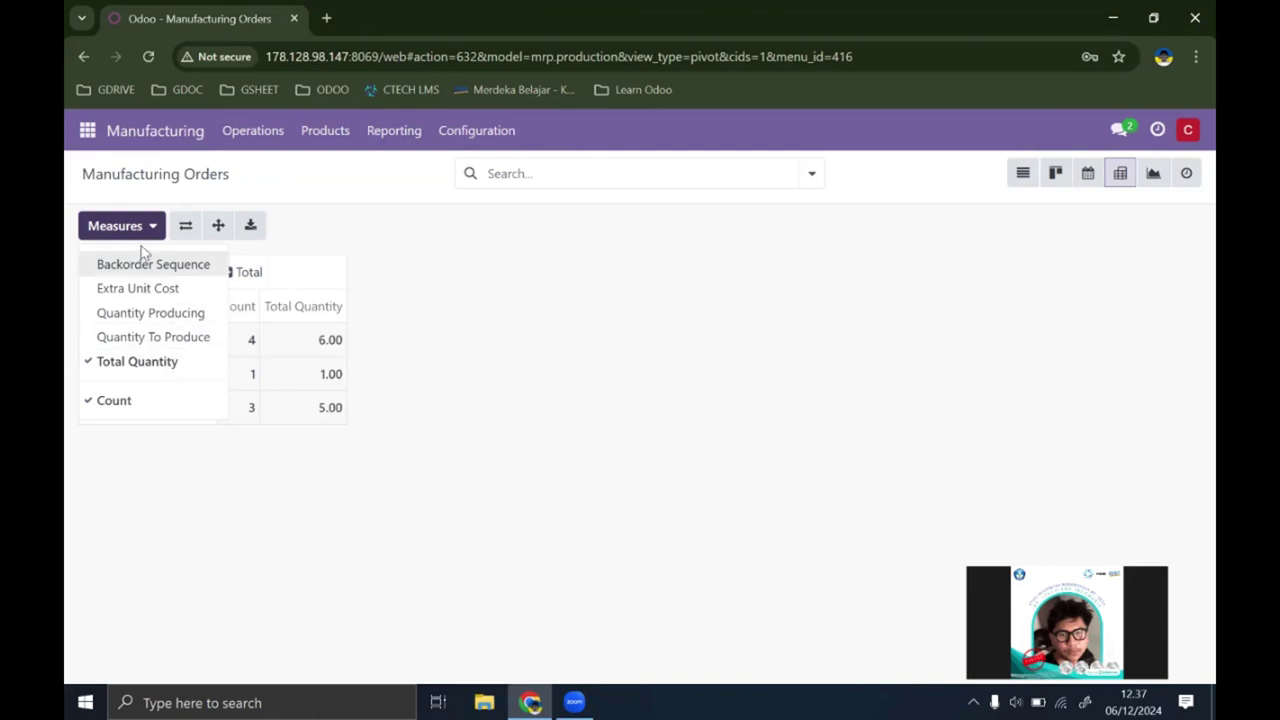
pyautogui.click(130, 318)
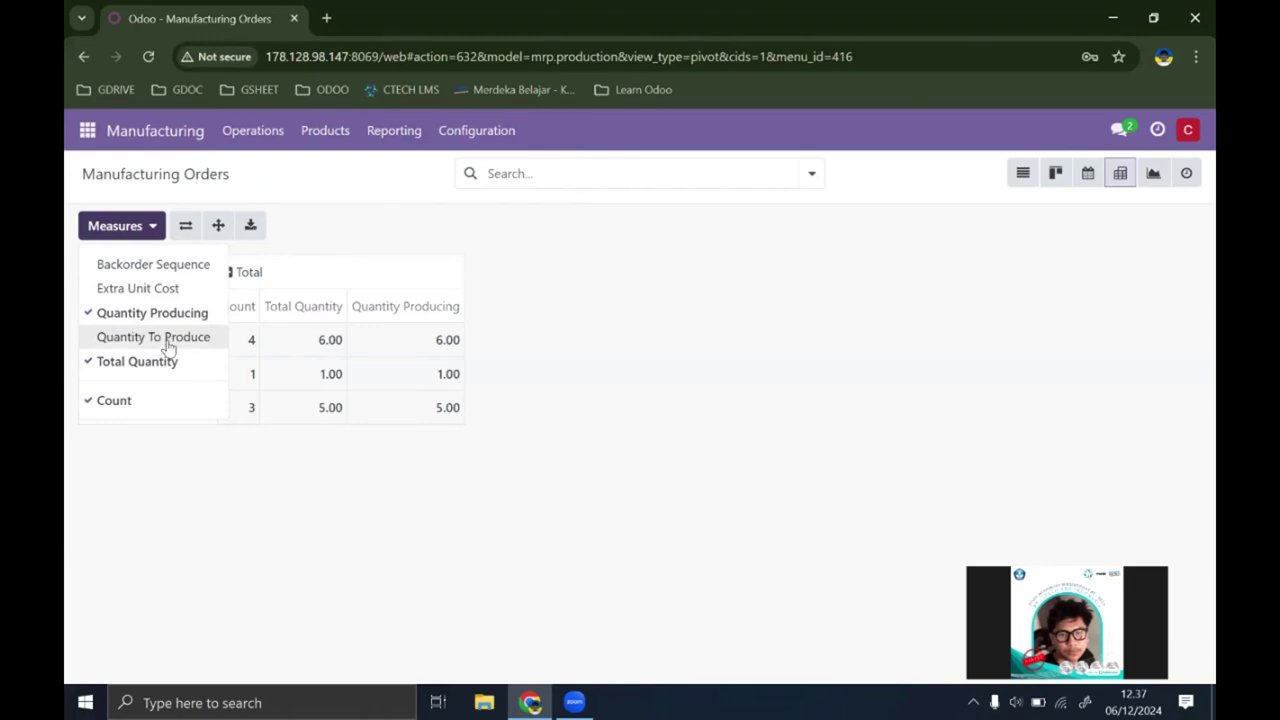
pyautogui.click(168, 338)
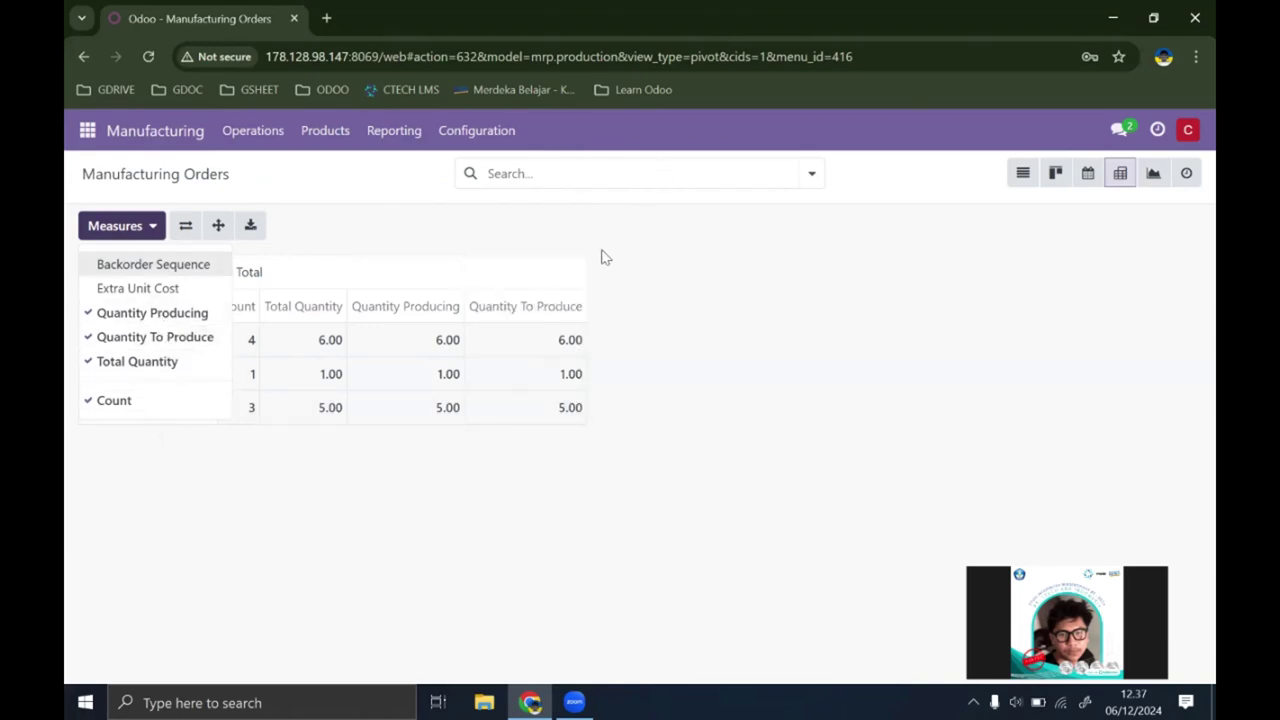
pyautogui.click(650, 372)
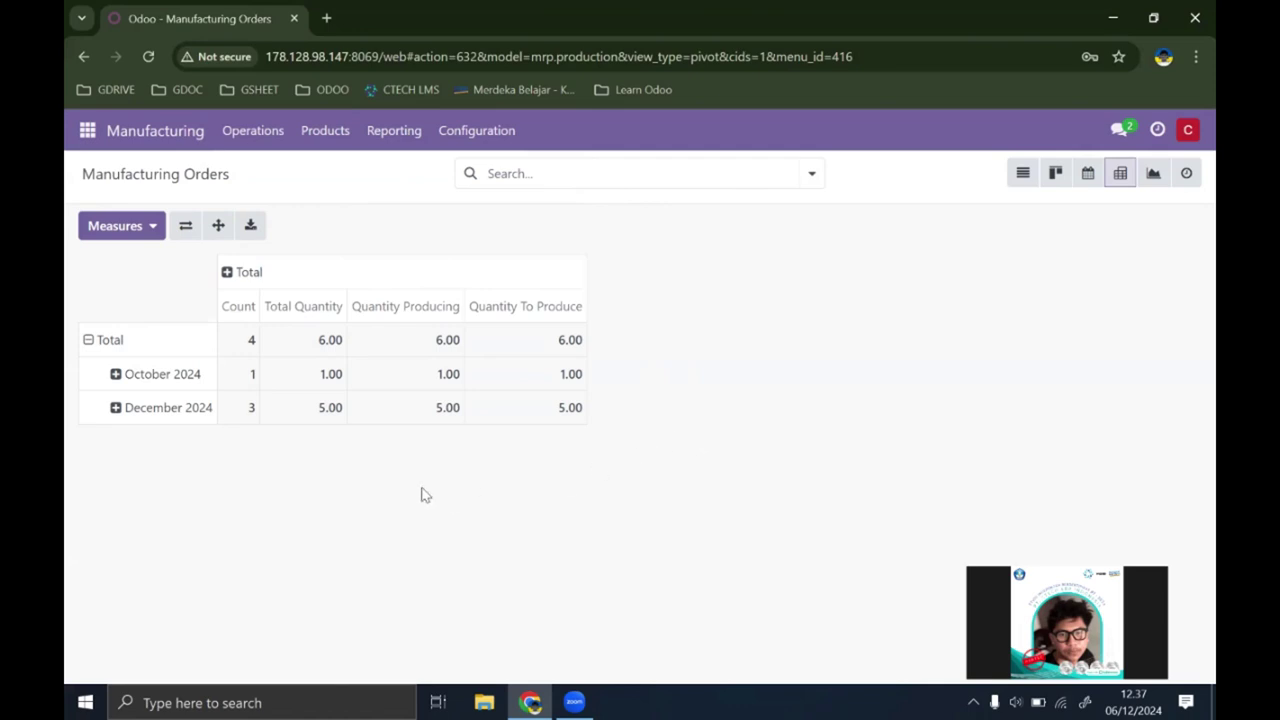
# Step: Add a custom column grouping on Created on, splitting the Total column by month
pyautogui.click(241, 283)
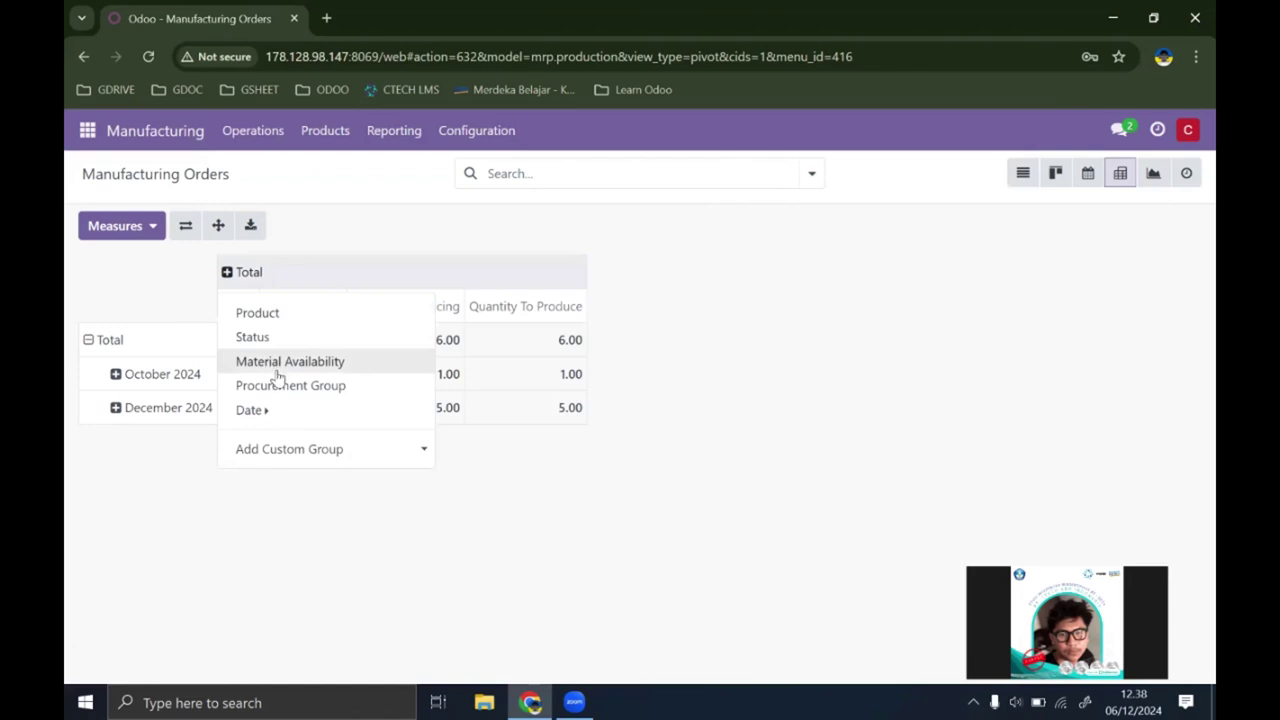
pyautogui.moveTo(287, 420)
pyautogui.click(266, 449)
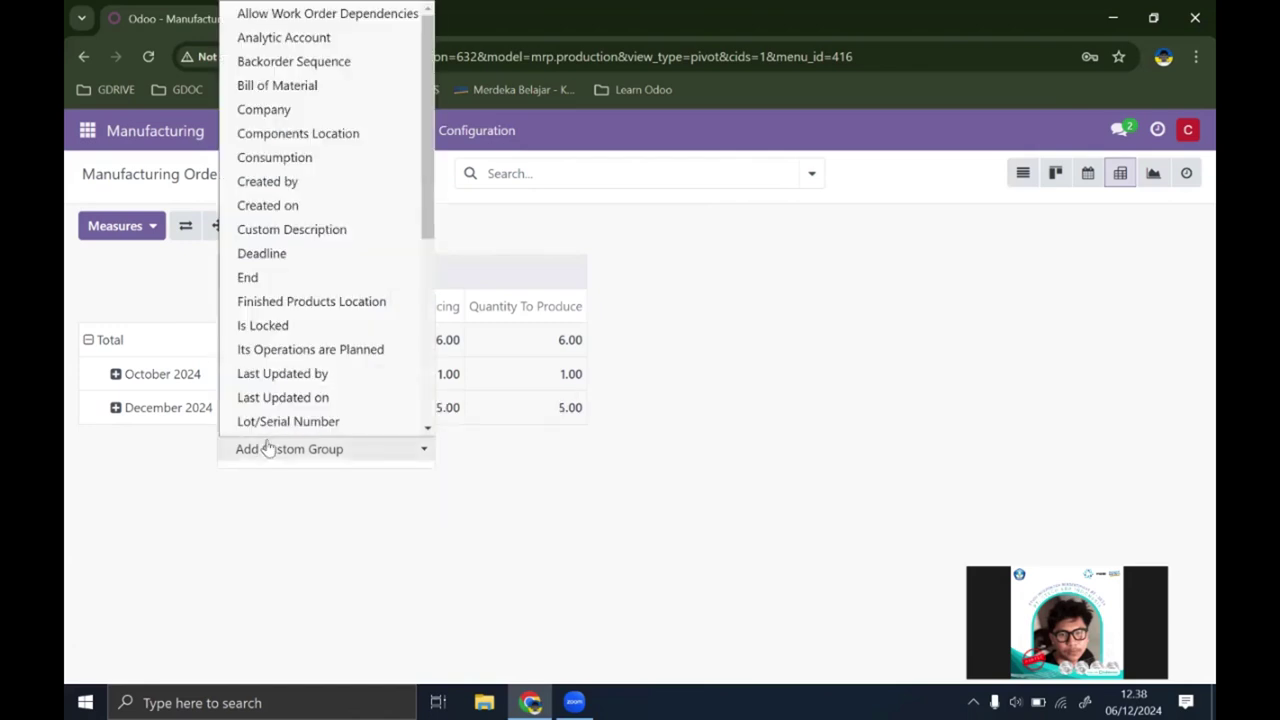
pyautogui.click(268, 449)
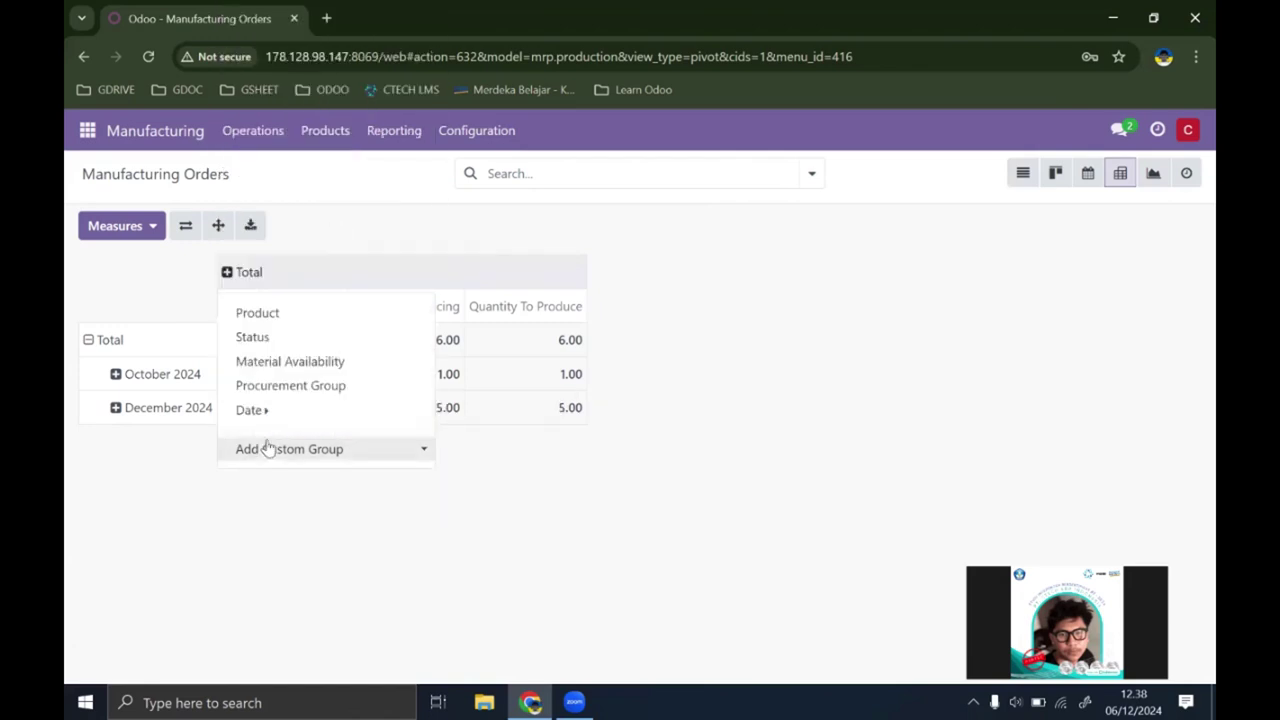
pyautogui.click(268, 449)
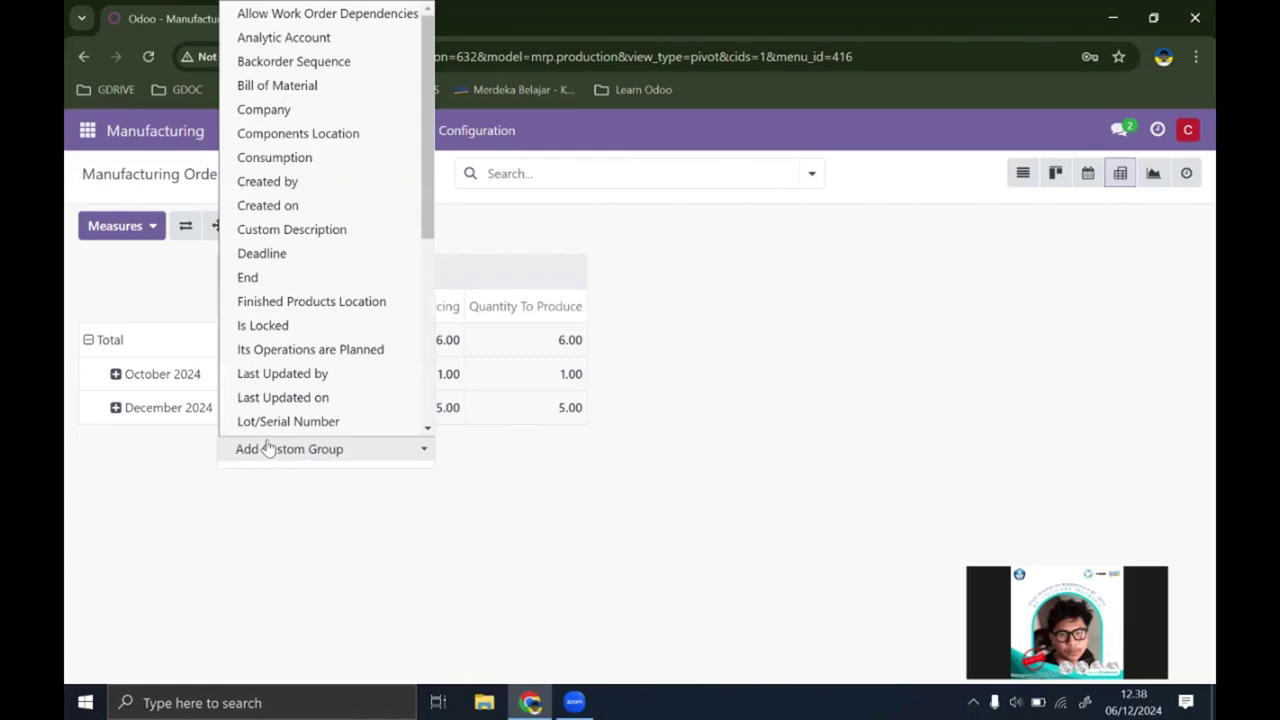
pyautogui.click(290, 206)
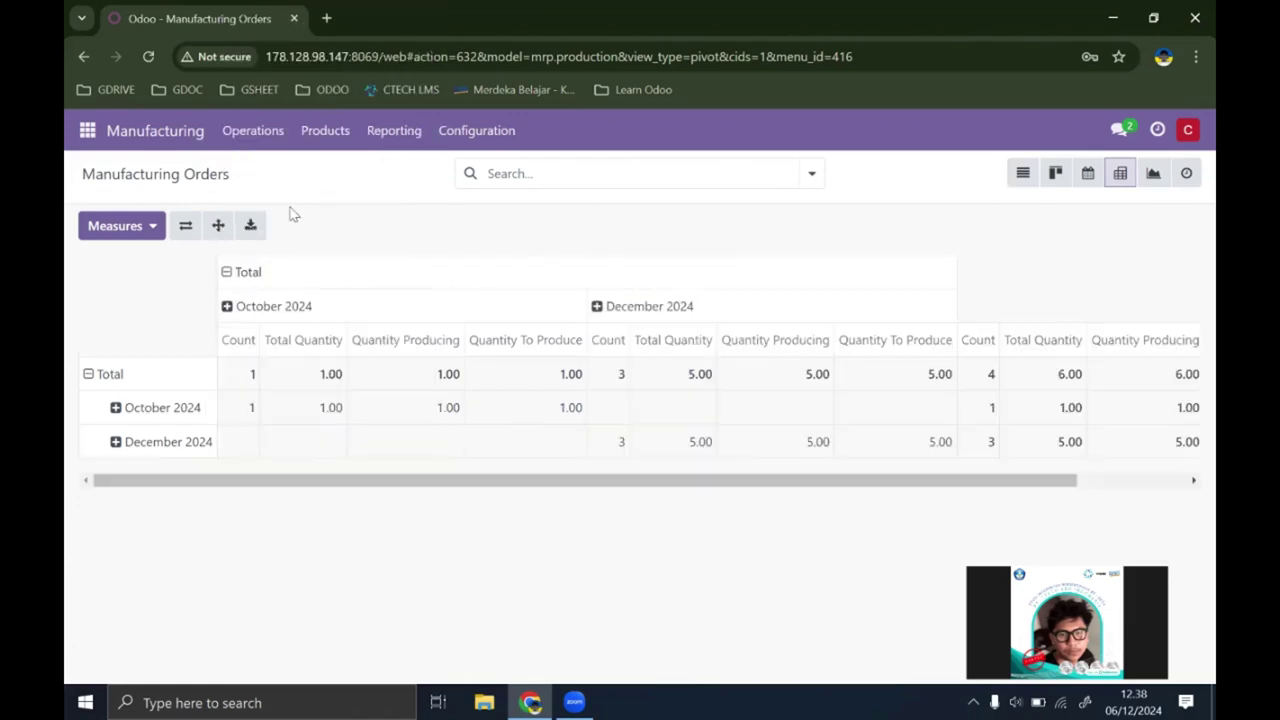
pyautogui.moveTo(598, 484); pyautogui.dragTo(728, 492)
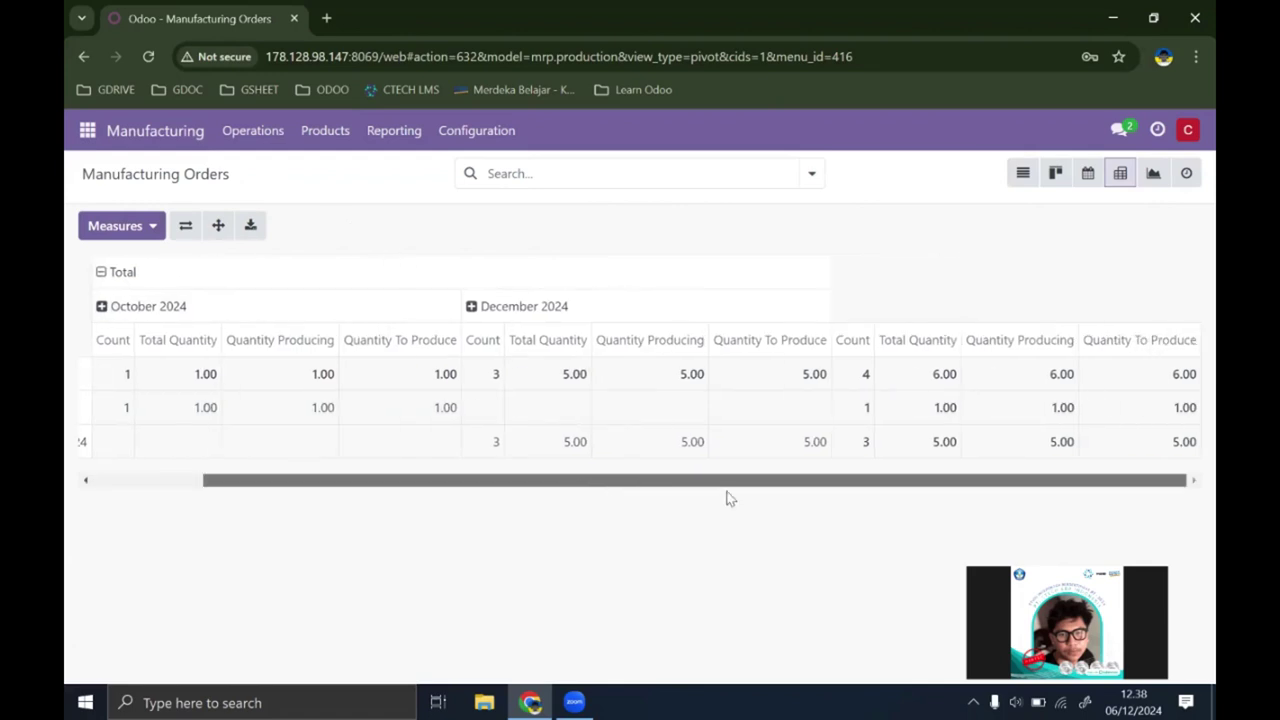
pyautogui.hscroll(-2, 666, 403)
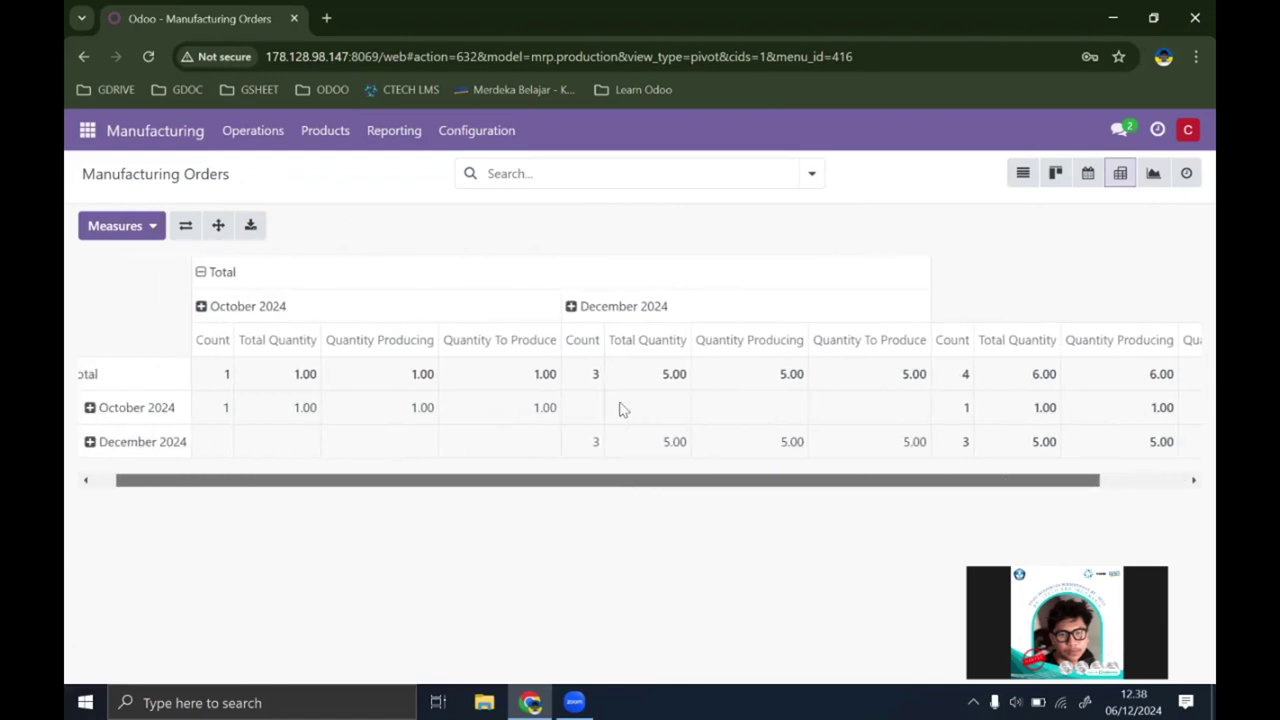
pyautogui.hscroll(2, 640, 408)
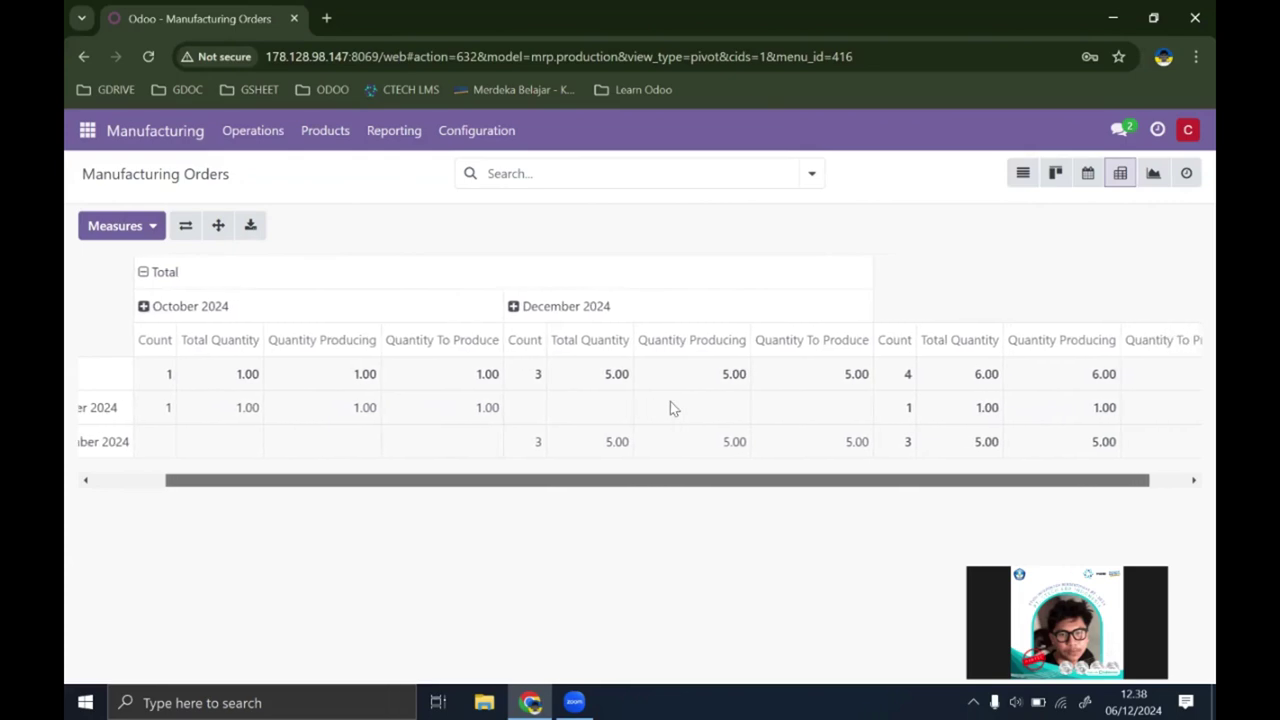
pyautogui.hscroll(-2, 676, 408)
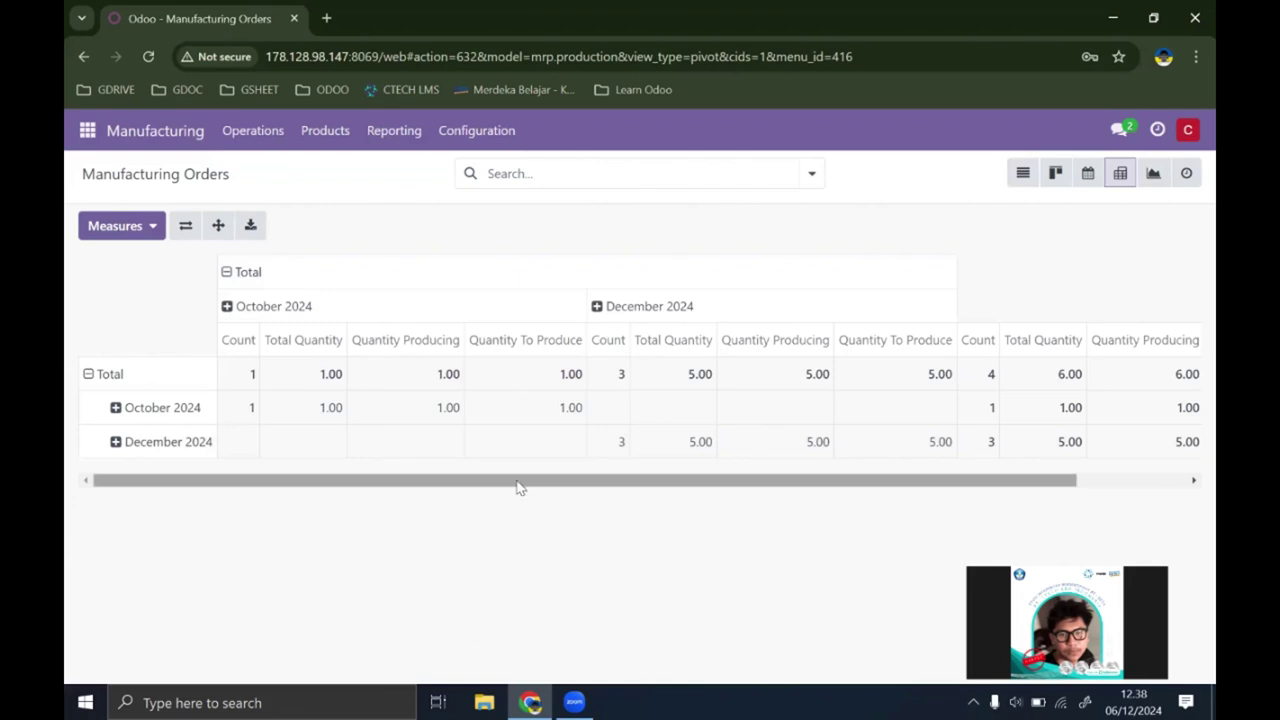
pyautogui.moveTo(520, 483); pyautogui.dragTo(594, 485)
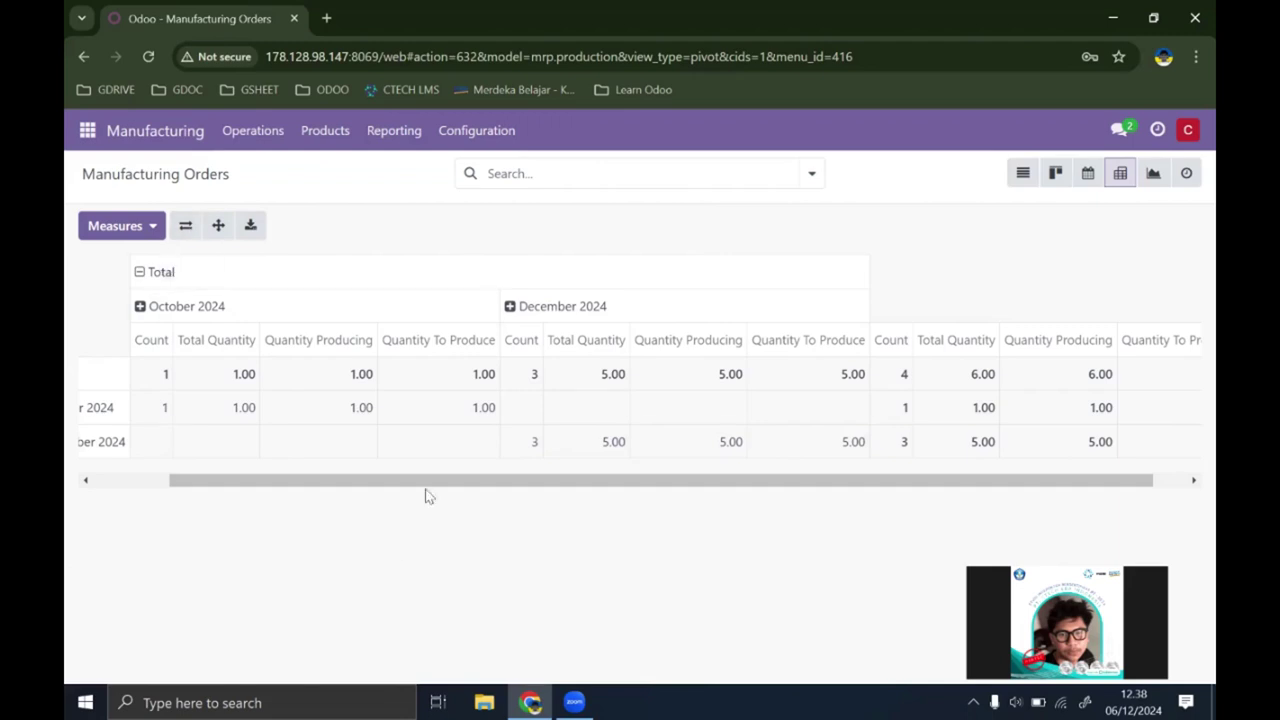
pyautogui.moveTo(378, 484); pyautogui.dragTo(277, 286)
# Step: Uncheck the Count measure so only the quantity measures (6.00 each) remain
pyautogui.click(114, 227)
pyautogui.click(118, 228)
pyautogui.click(118, 228)
pyautogui.click(126, 412)
pyautogui.click(500, 577)
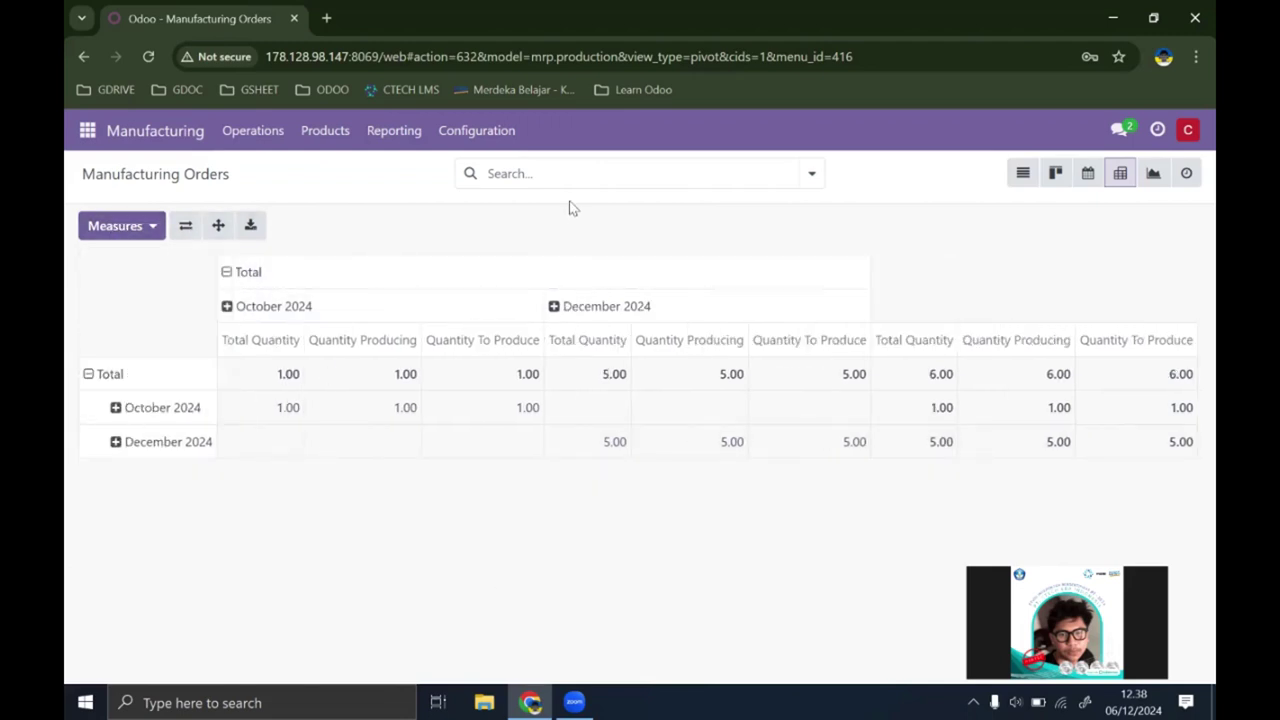
pyautogui.click(218, 227)
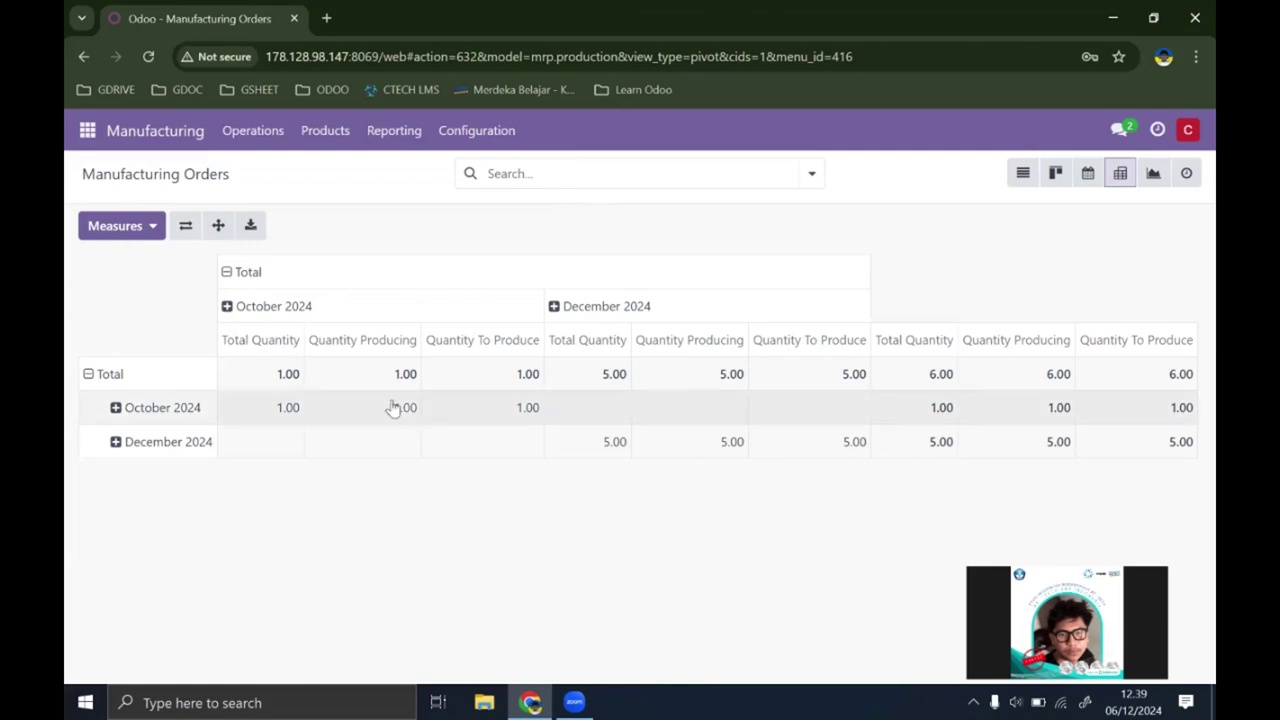
# Step: Download 'Pivot Manufacturing Orders (mrp.production).xlsx', keep it, and open it in Excel
pyautogui.click(250, 229)
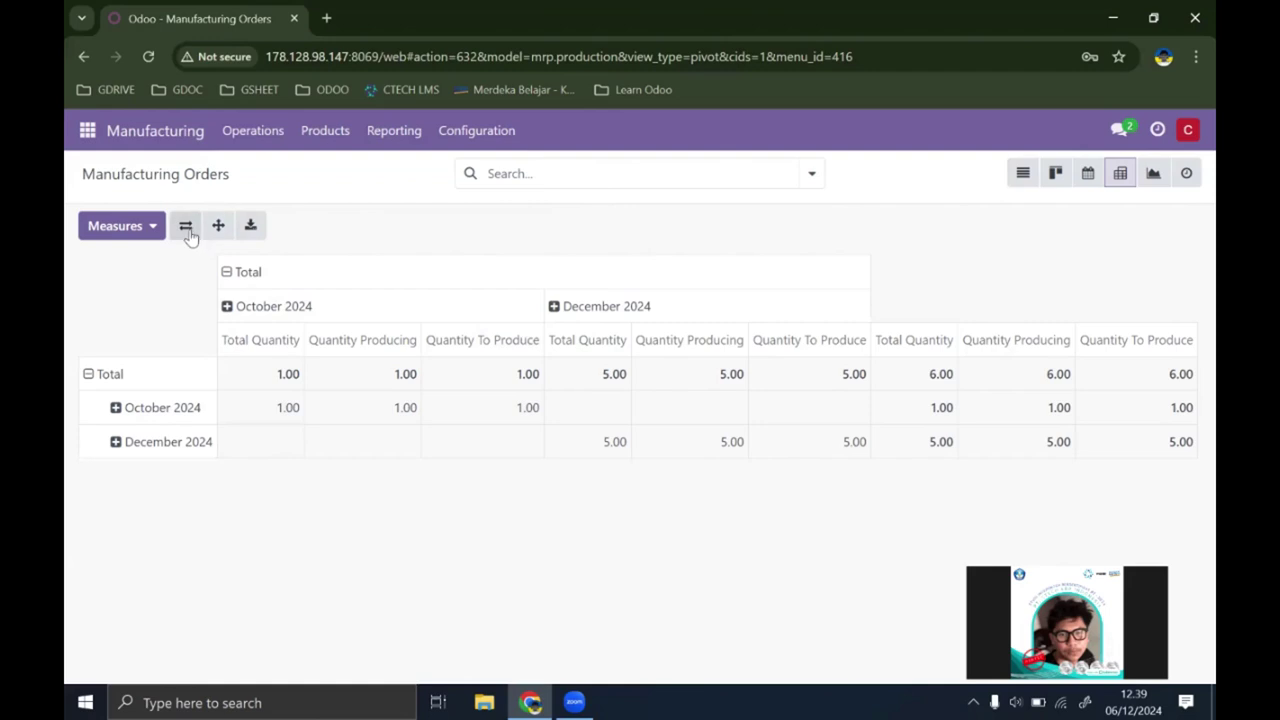
pyautogui.click(262, 236)
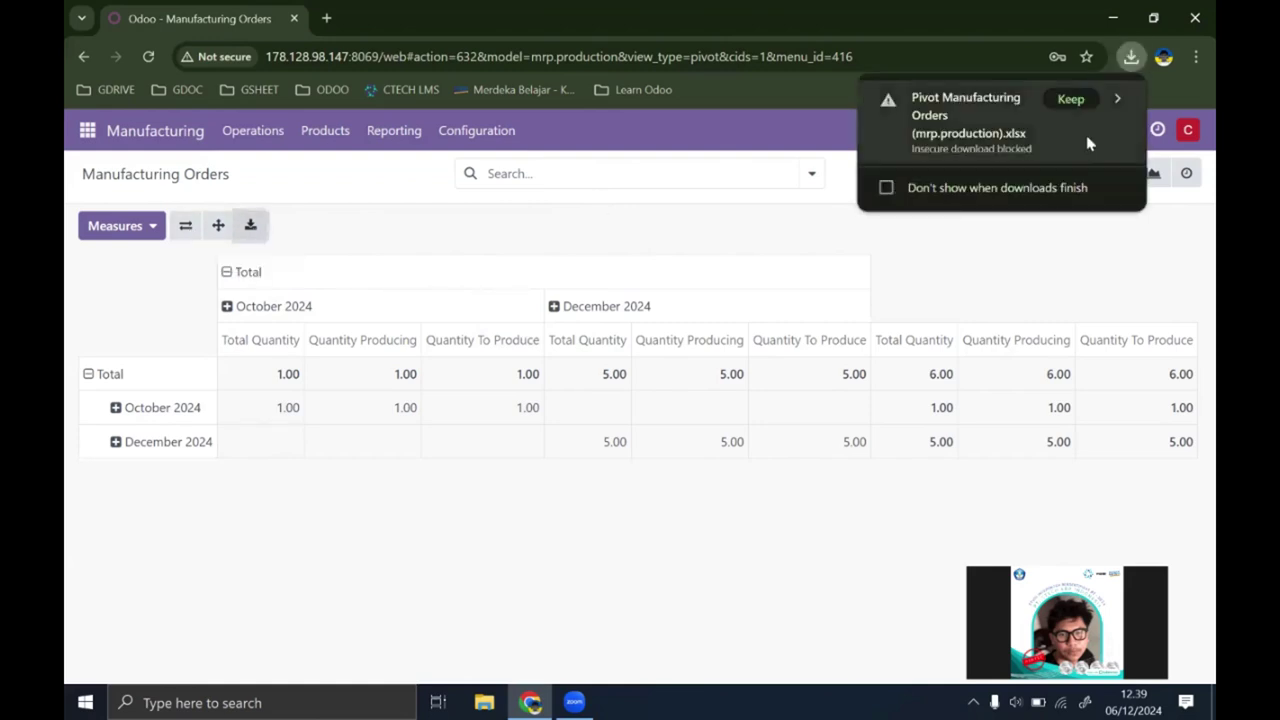
pyautogui.click(1066, 101)
pyautogui.moveTo(986, 109)
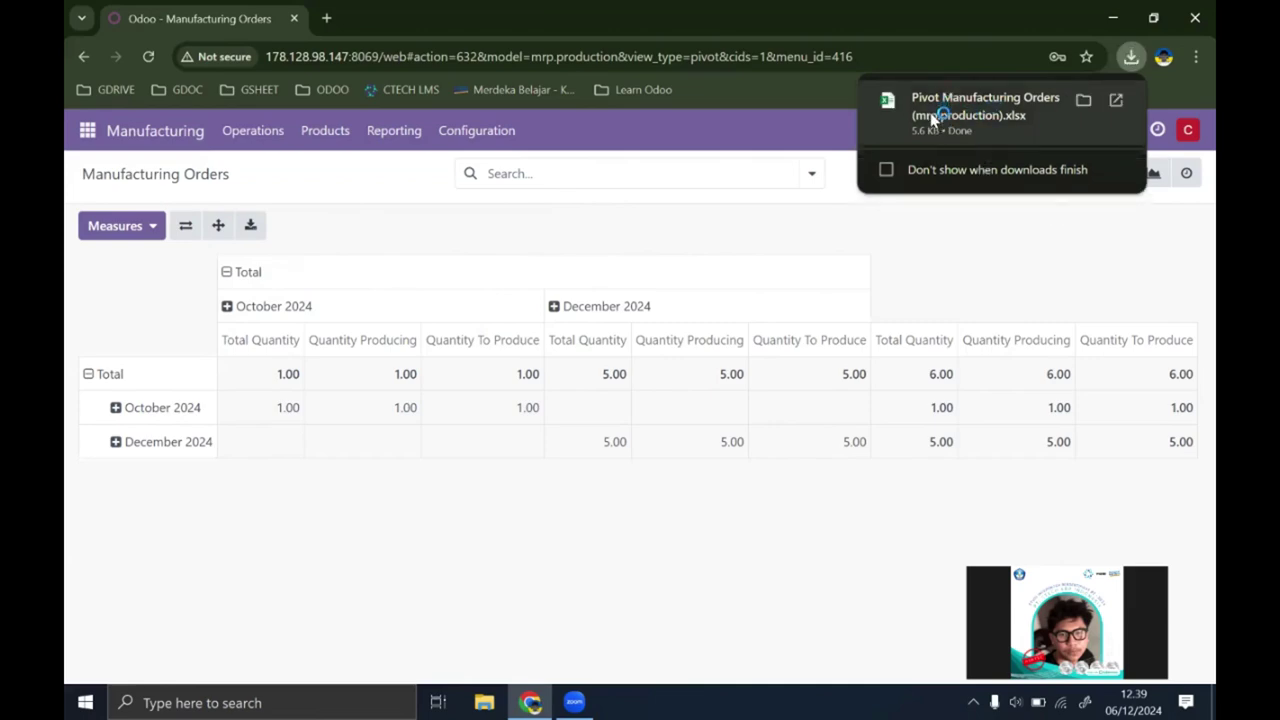
pyautogui.click(968, 110)
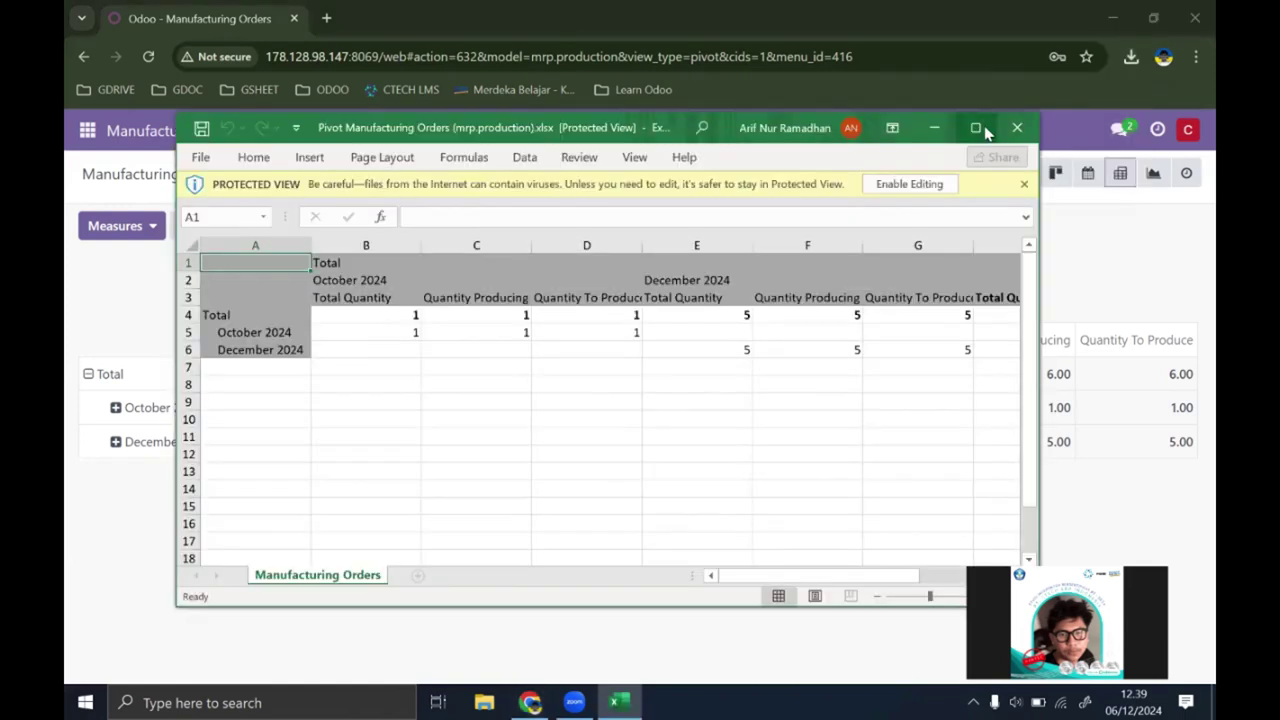
# Step: Maximize Excel, enable editing to review the monthly quantities, then minimize it back to Odoo
pyautogui.click(976, 127)
pyautogui.click(814, 71)
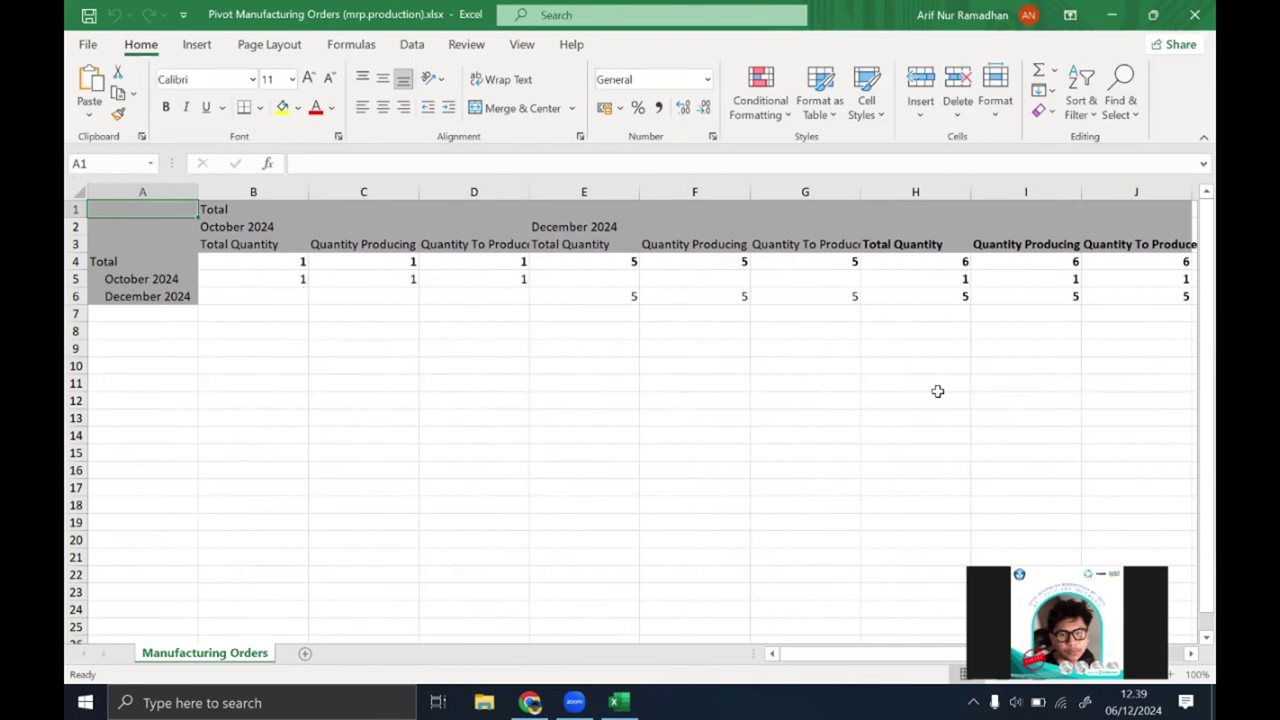
pyautogui.hscroll(3, 937, 391)
pyautogui.hscroll(-1, 937, 391)
pyautogui.click(1111, 15)
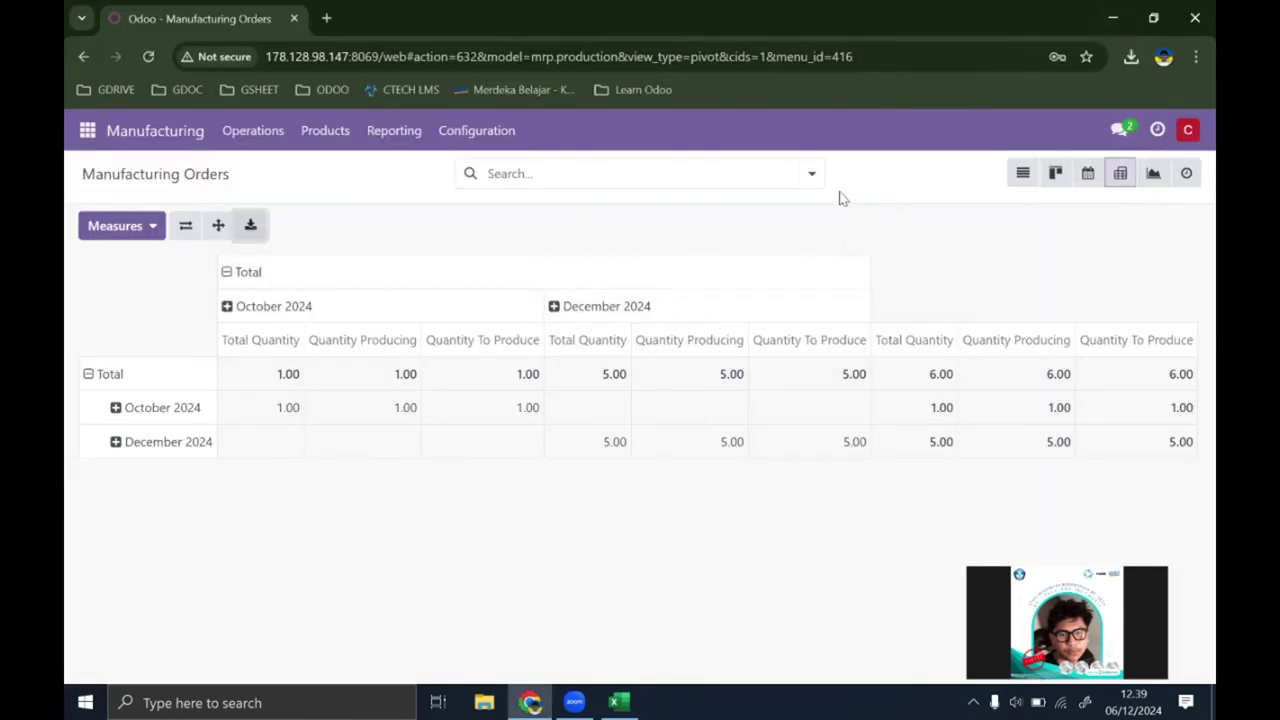
# Step: Save the current pivot search as the favorite 'Manufacturing Orders'
pyautogui.click(810, 176)
pyautogui.click(767, 262)
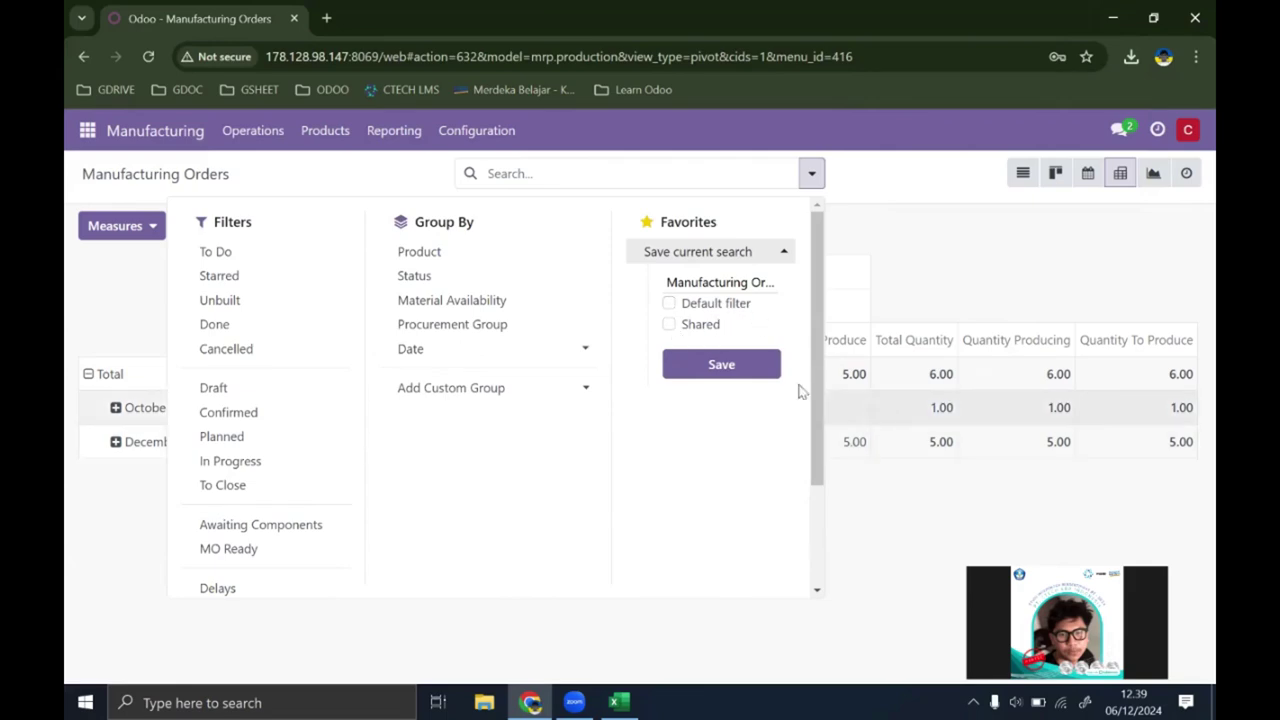
pyautogui.click(698, 324)
pyautogui.click(738, 283)
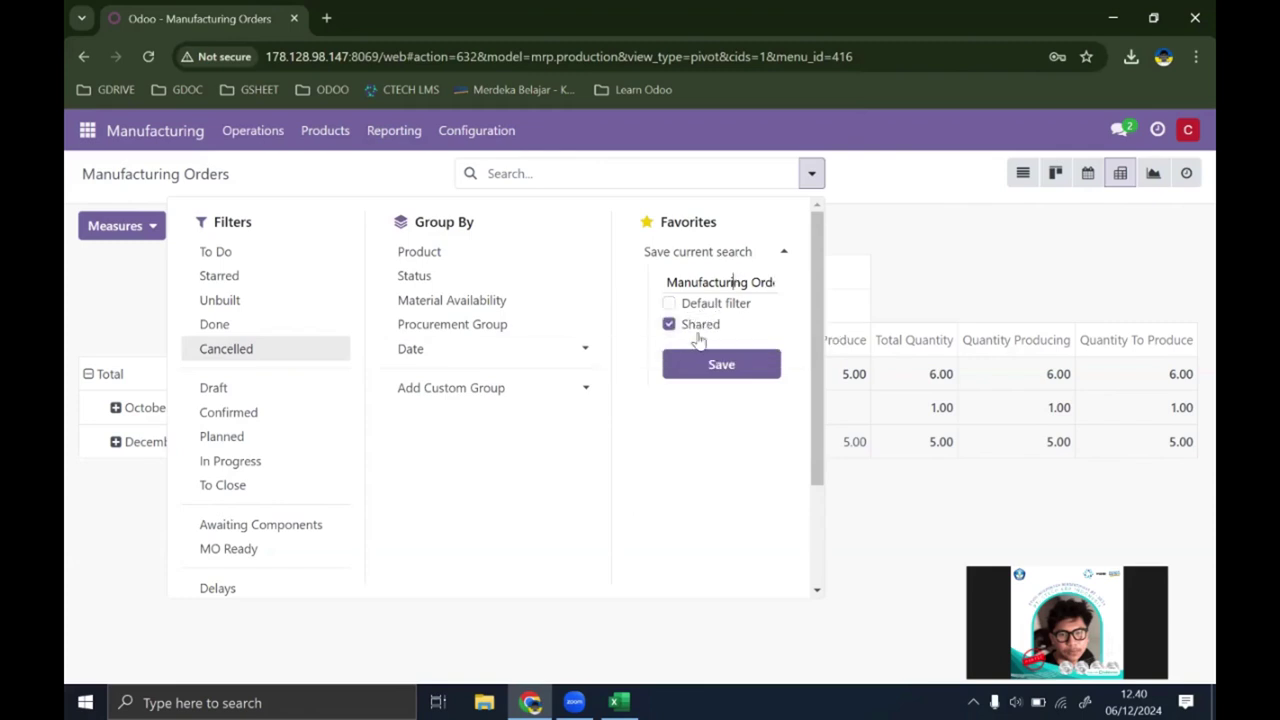
pyautogui.press('End')
pyautogui.click(808, 175)
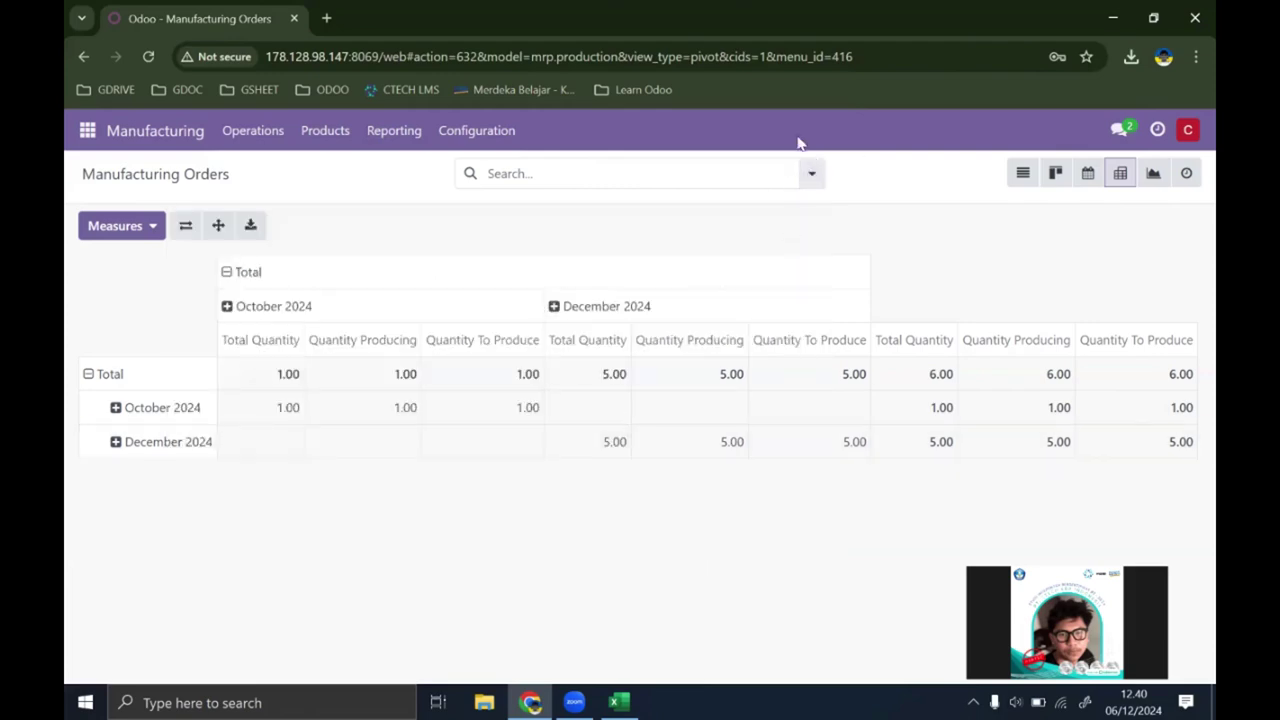
pyautogui.click(811, 173)
pyautogui.click(742, 252)
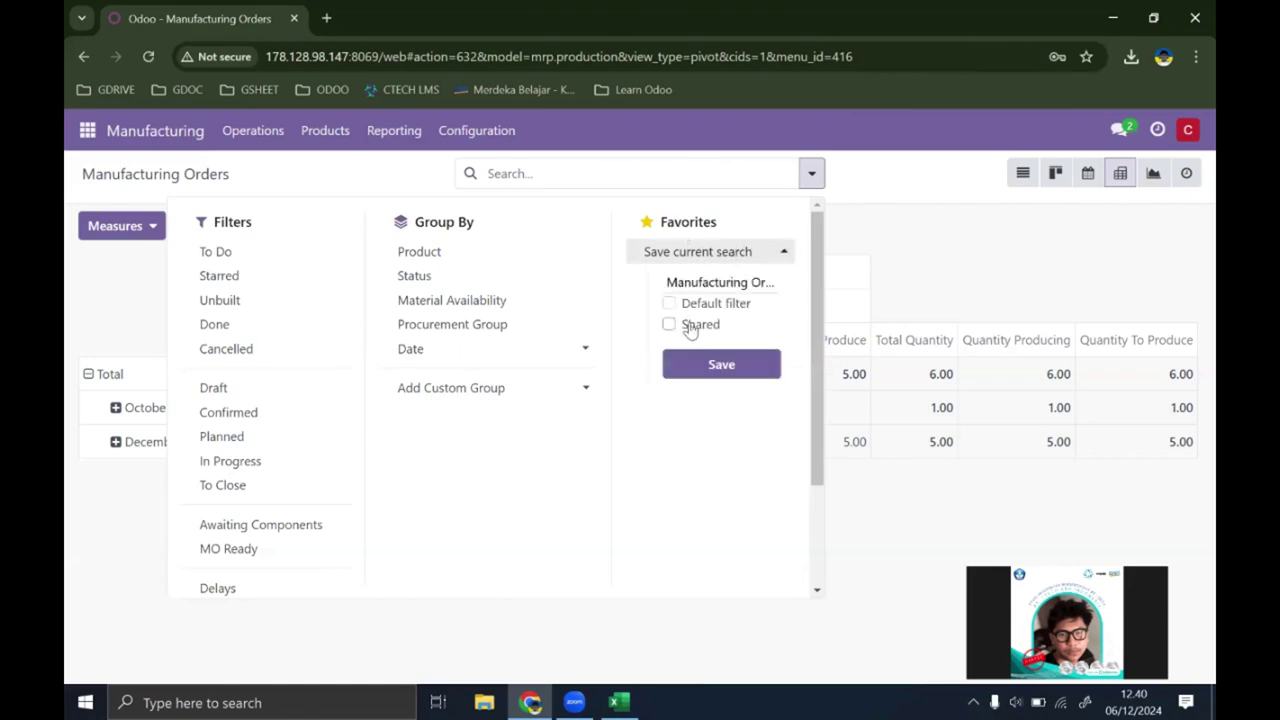
pyautogui.click(726, 364)
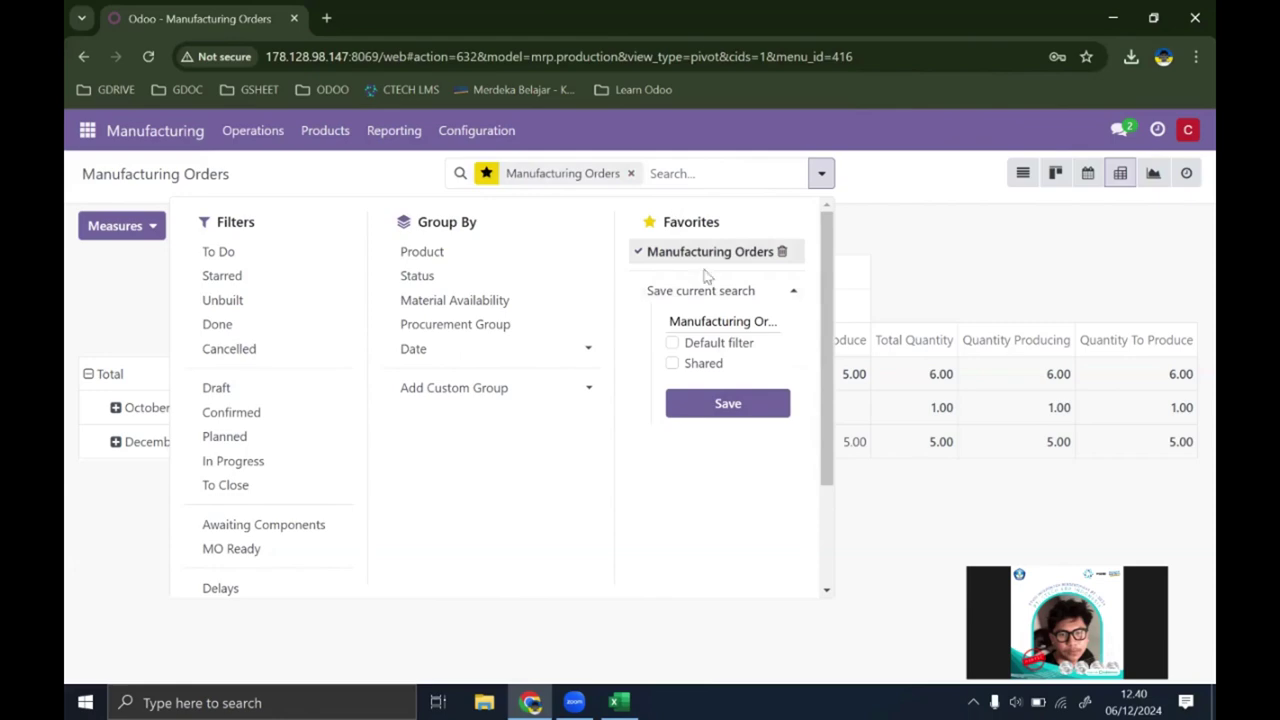
pyautogui.click(821, 174)
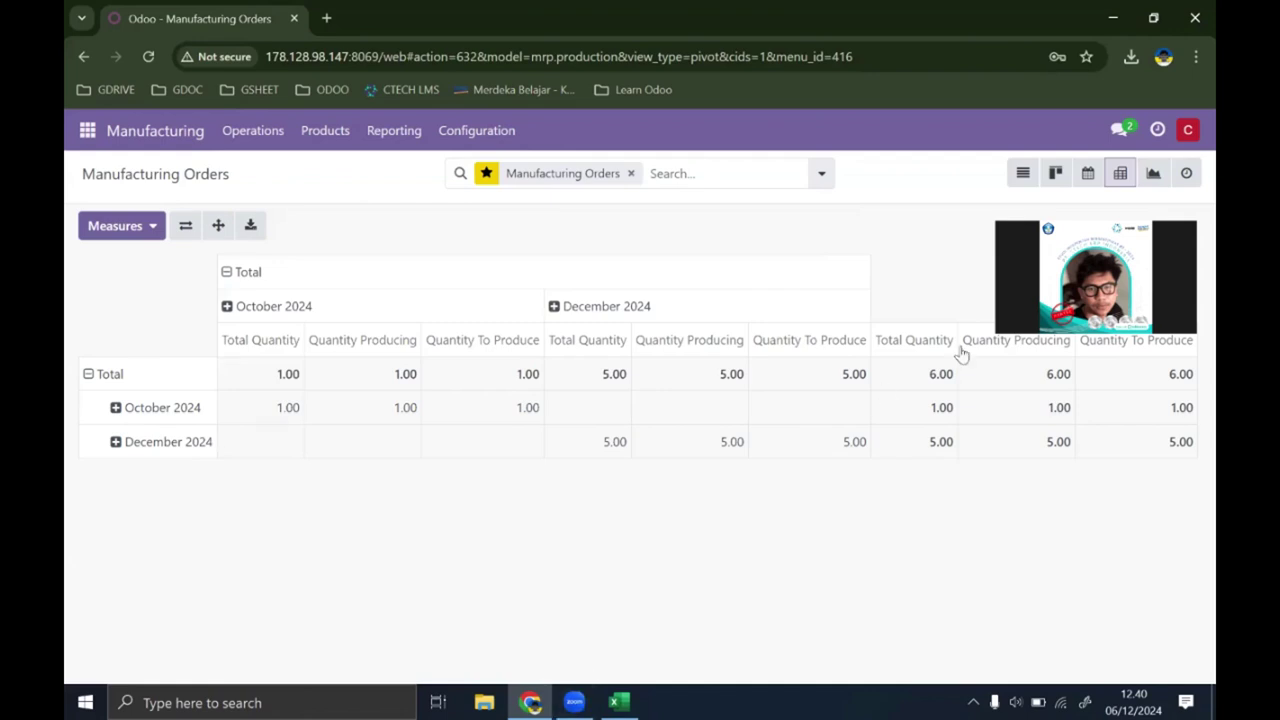
pyautogui.click(591, 700)
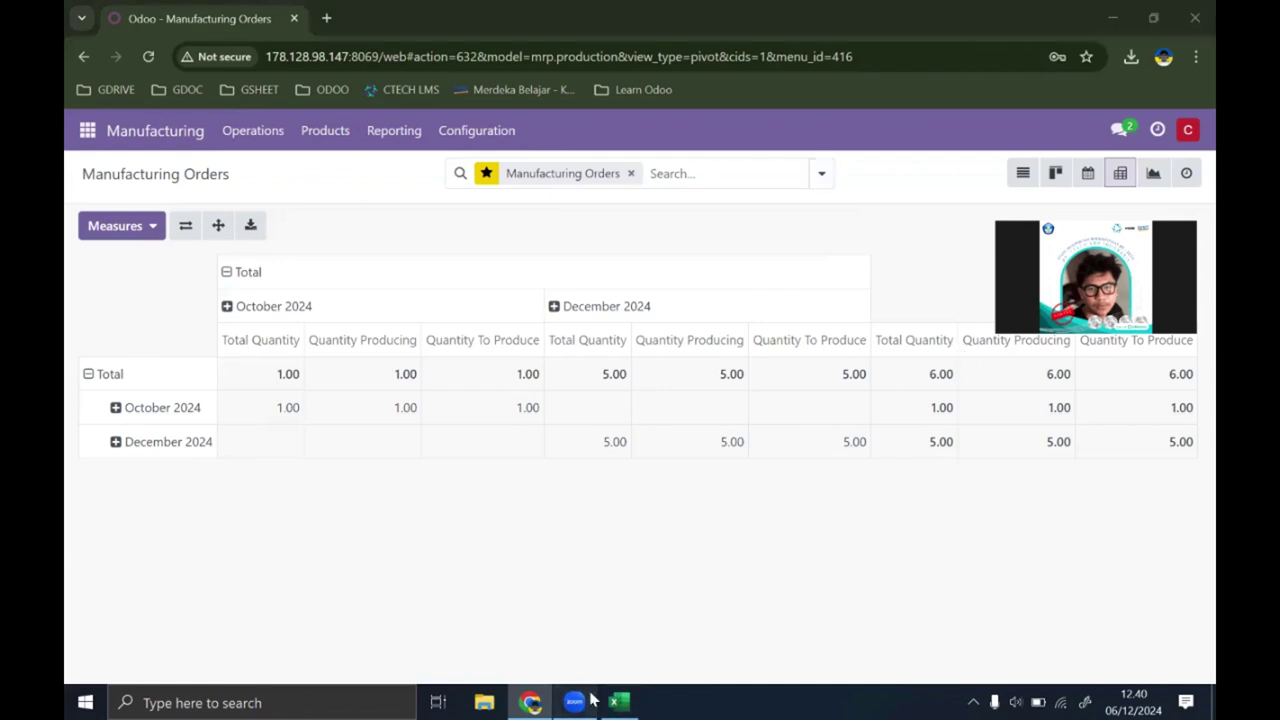
pyautogui.click(1120, 162)
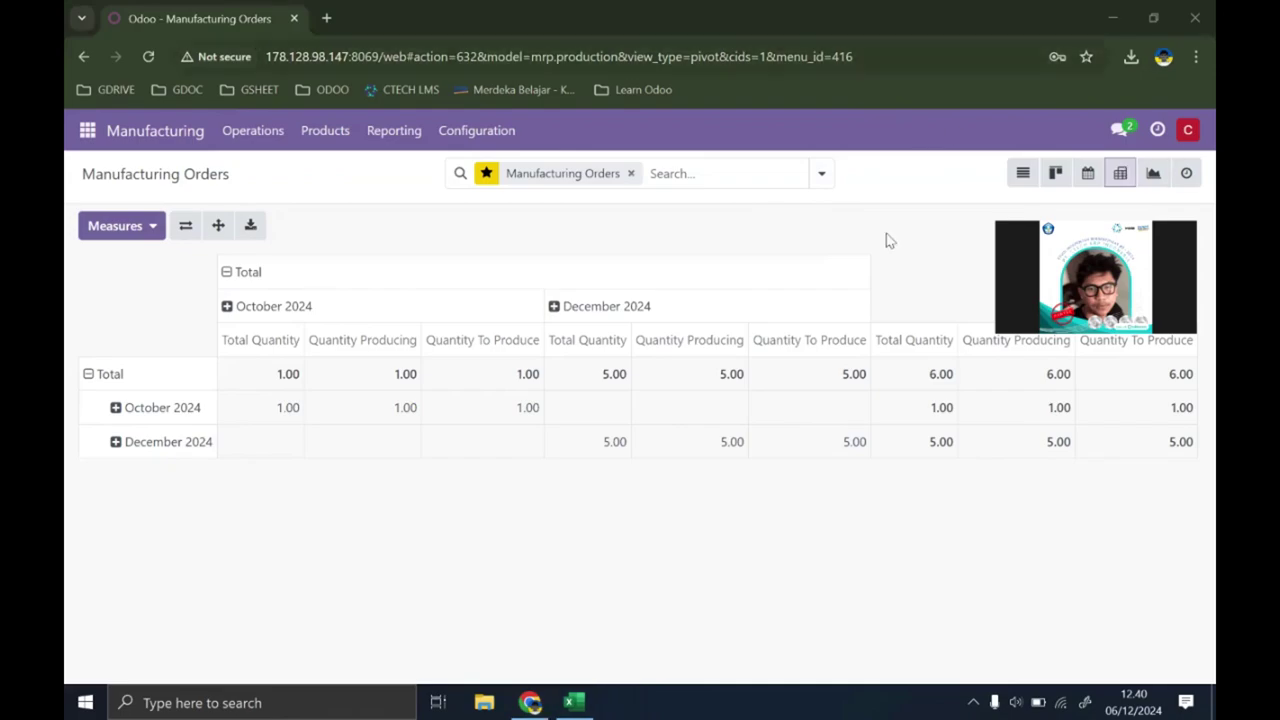